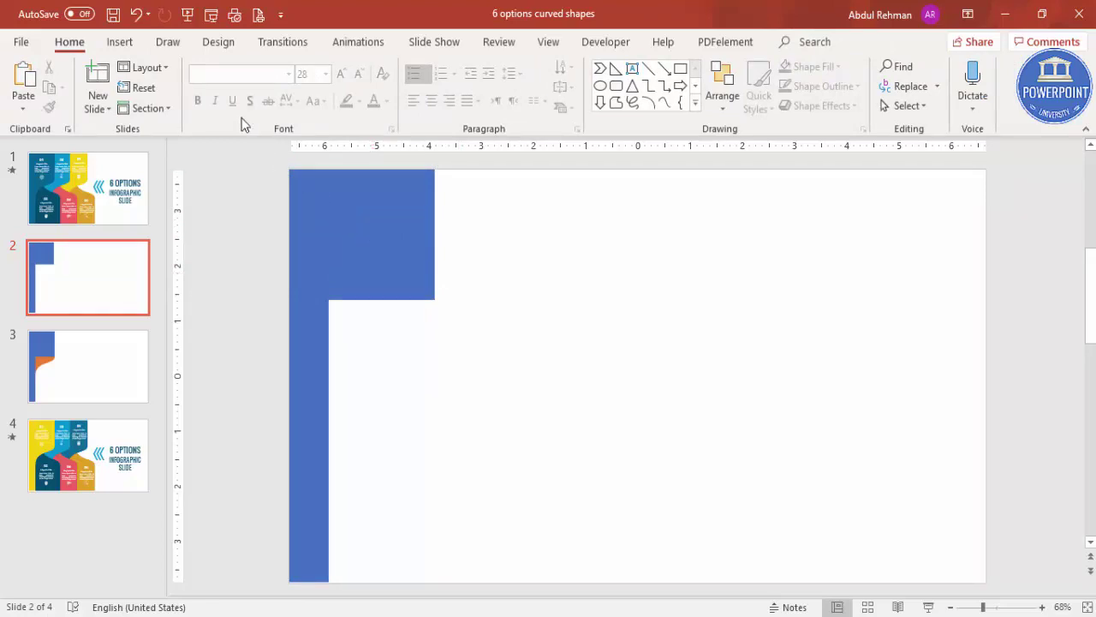
Bring up the Insert commands to start adding shapes on slide 2.
{"action": "left_click", "coordinate": [120, 41]}
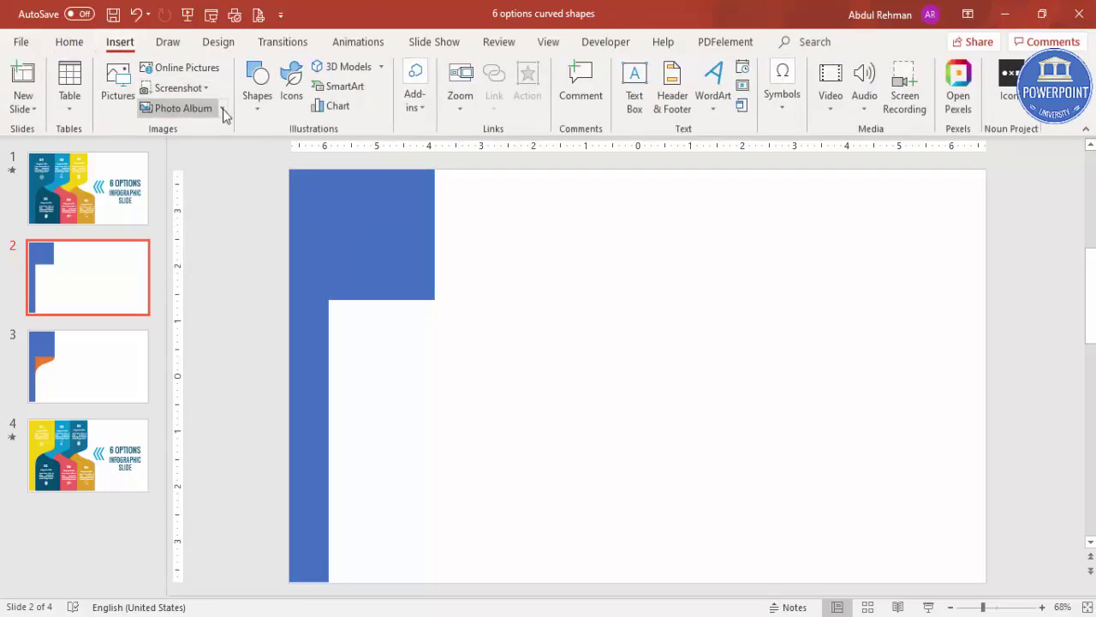
Draw a gold, outline-free right triangle in the L's inner corner, flipped vertically and widened.
{"action": "left_click", "coordinate": [253, 110]}
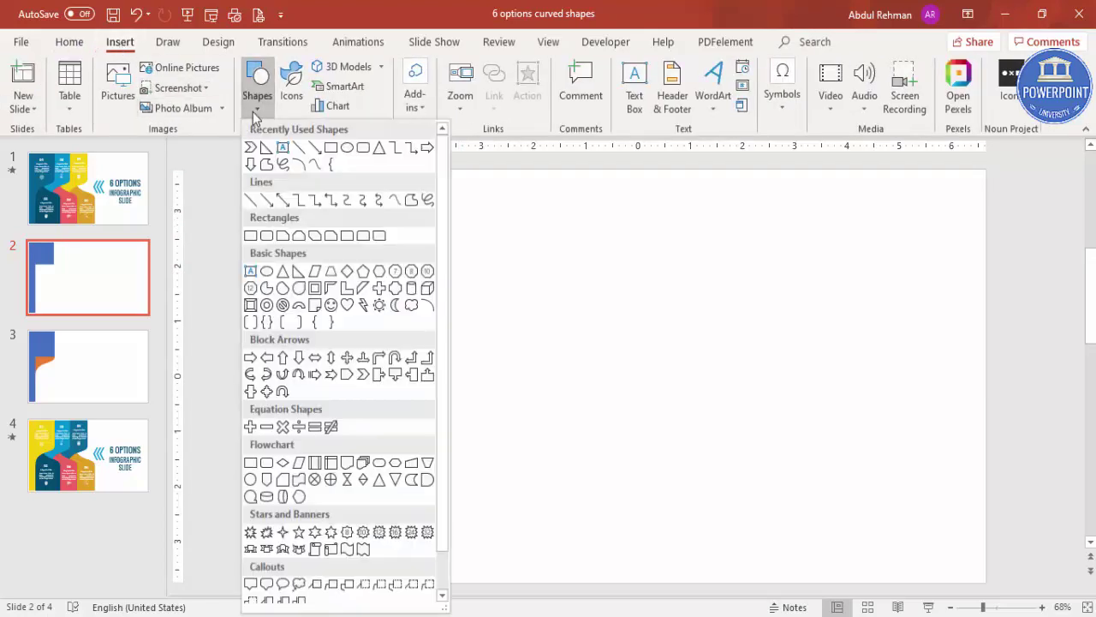
{"action": "left_click", "coordinate": [299, 272]}
{"action": "left_click_drag", "start_coordinate": [330, 300], "coordinate": [429, 404]}
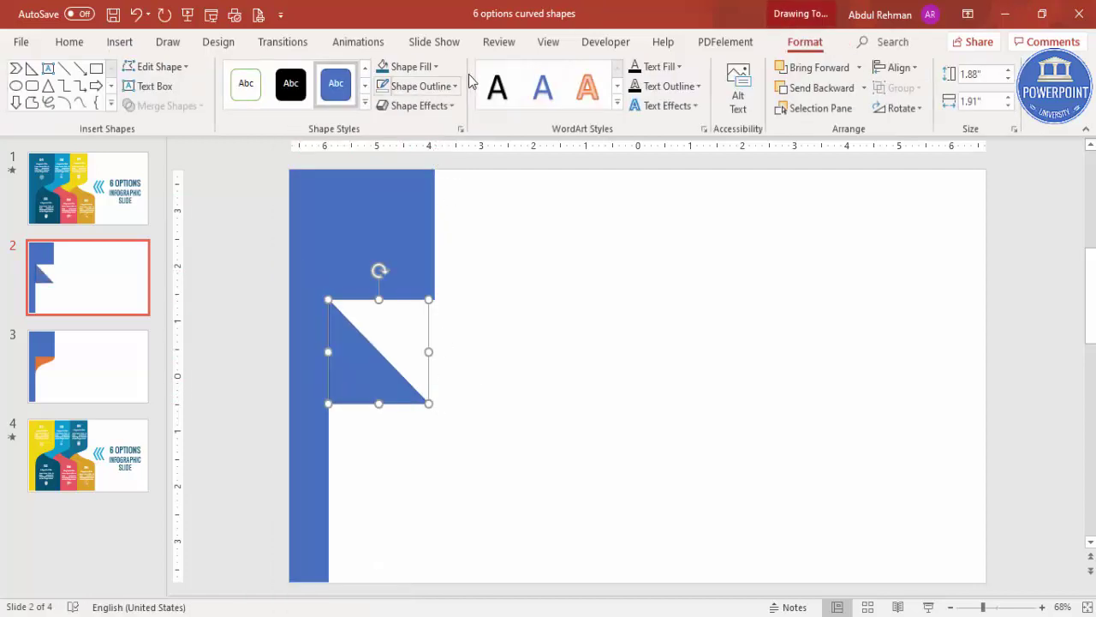
{"action": "left_click", "coordinate": [454, 86]}
{"action": "left_click", "coordinate": [420, 269]}
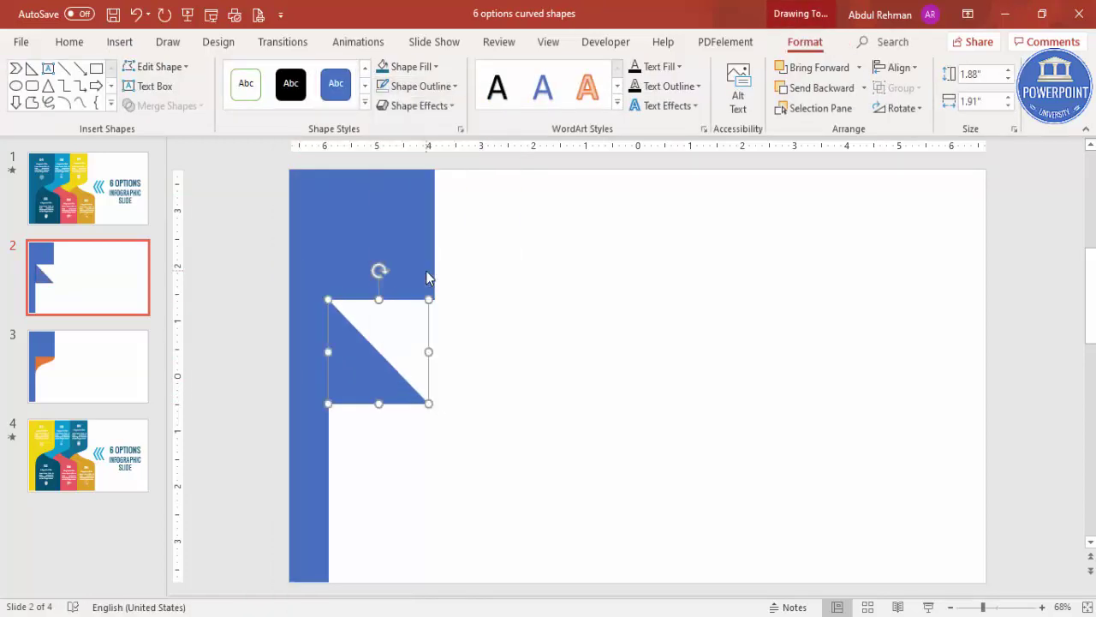
{"action": "left_click", "coordinate": [410, 67]}
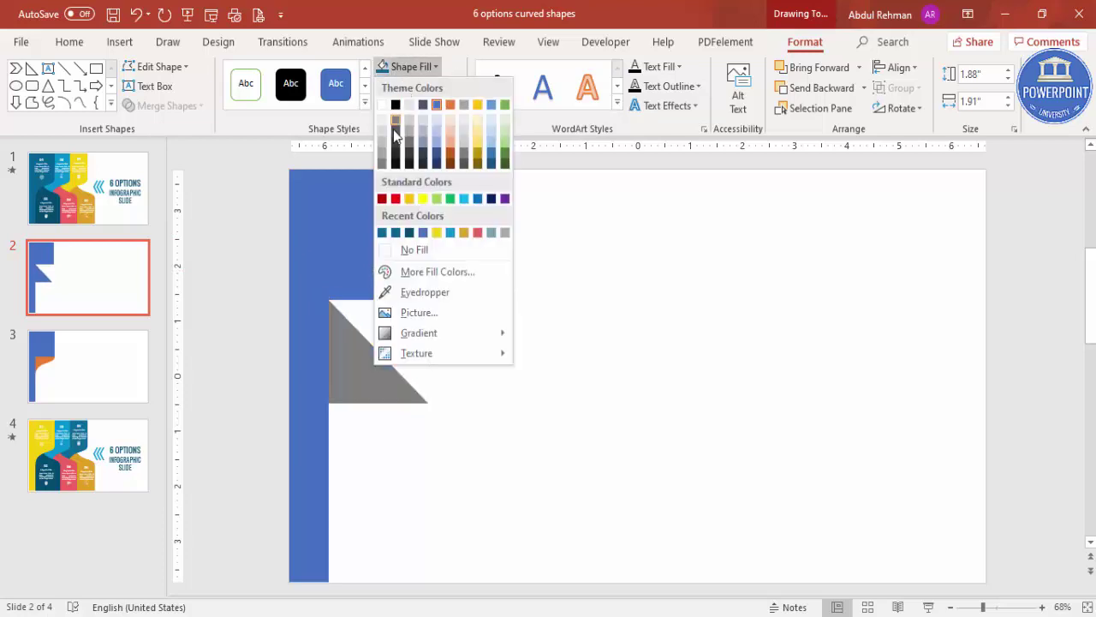
{"action": "left_click", "coordinate": [410, 199]}
{"action": "left_click", "coordinate": [900, 108]}
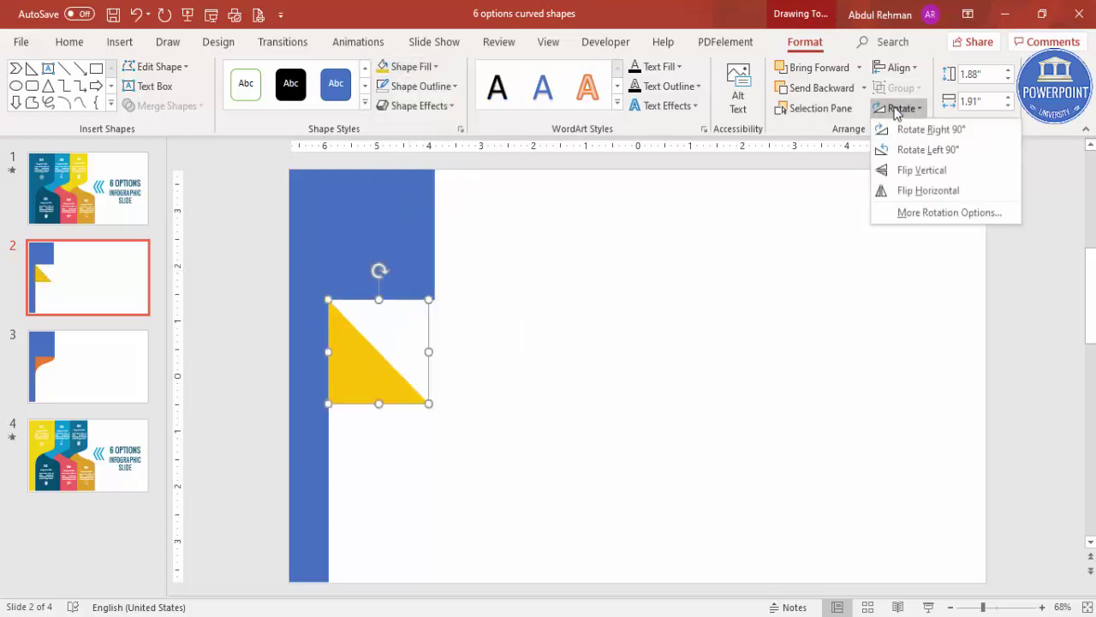
{"action": "left_click", "coordinate": [931, 179]}
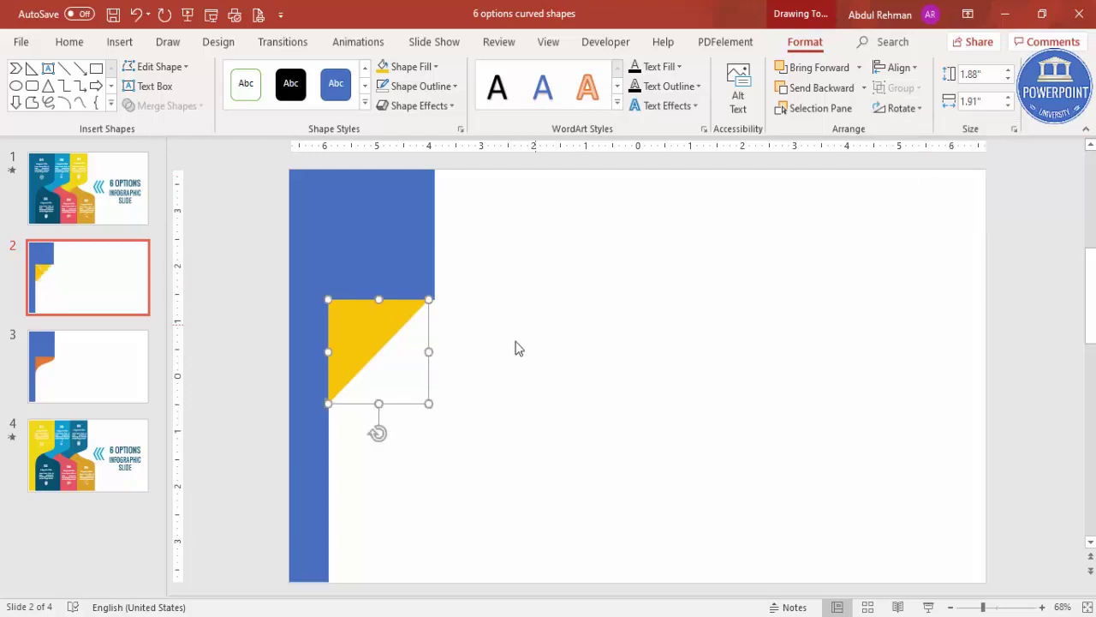
{"action": "left_click_drag", "start_coordinate": [429, 351], "coordinate": [435, 350]}
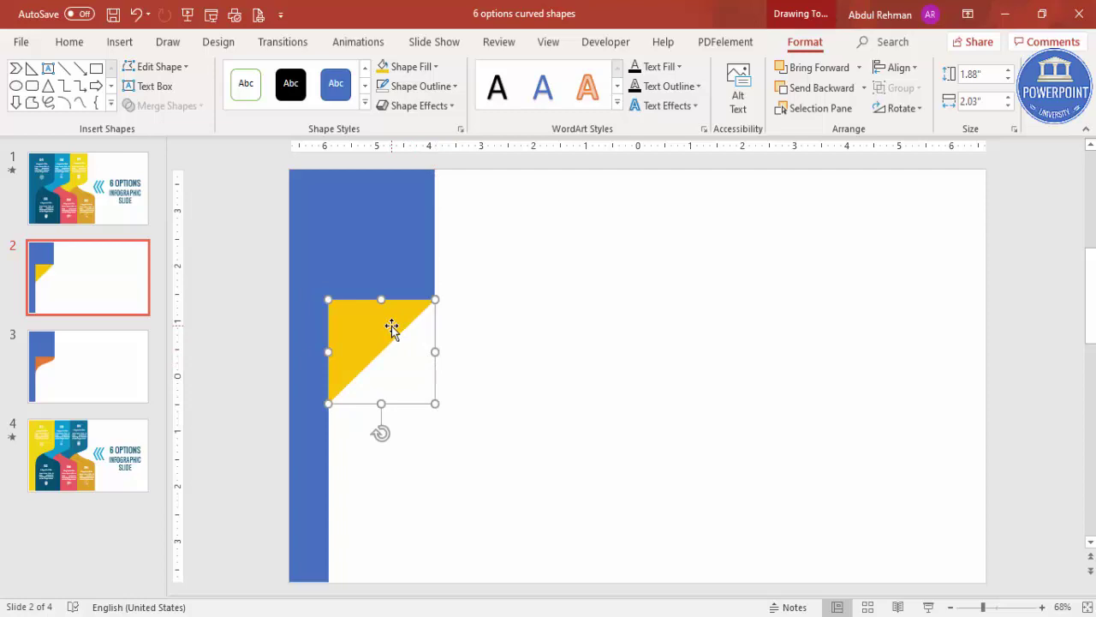
Bend the triangle's slanted edge into a smooth S-curve with Edit Points.
{"action": "right_click", "coordinate": [392, 326]}
{"action": "left_click", "coordinate": [440, 349]}
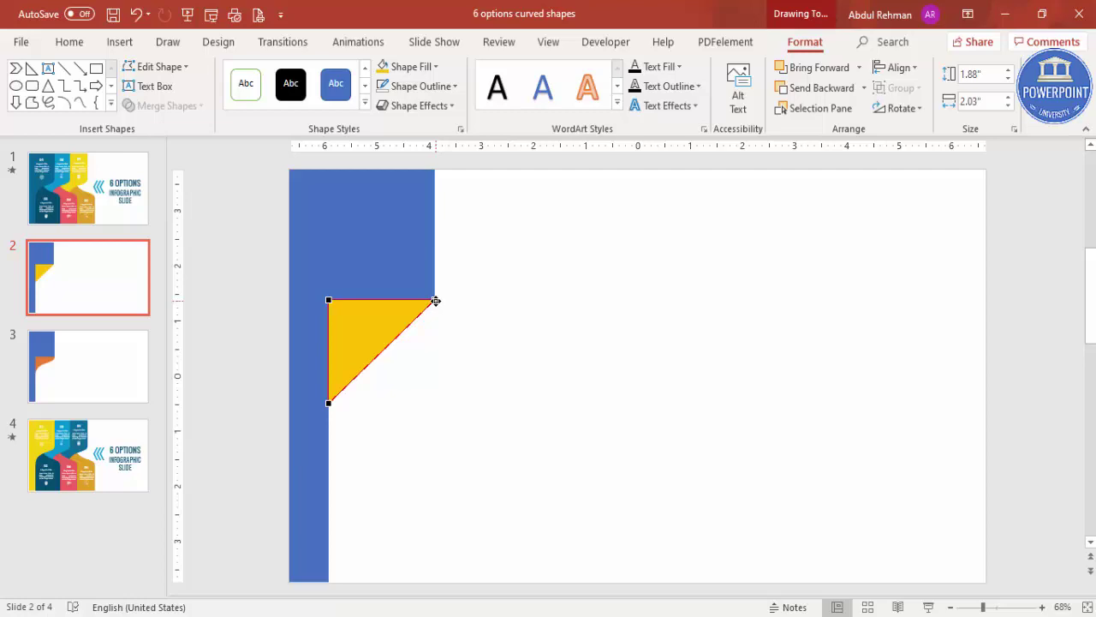
{"action": "left_click_drag", "start_coordinate": [399, 334], "coordinate": [429, 354]}
{"action": "left_click", "coordinate": [330, 403]}
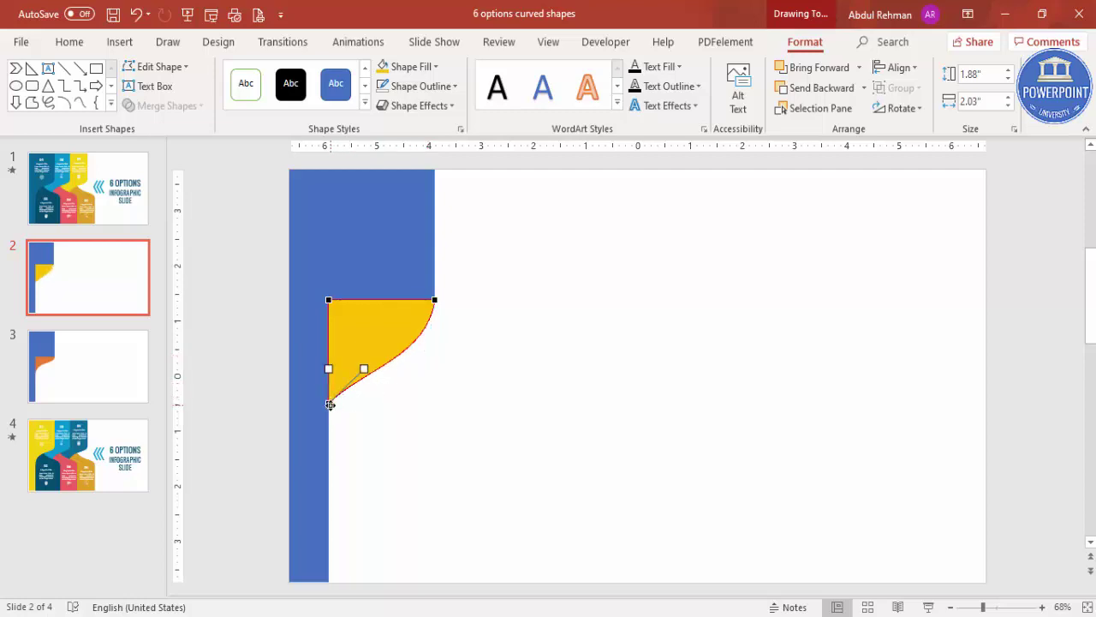
{"action": "left_click_drag", "start_coordinate": [366, 366], "coordinate": [339, 302]}
{"action": "left_click", "coordinate": [480, 366]}
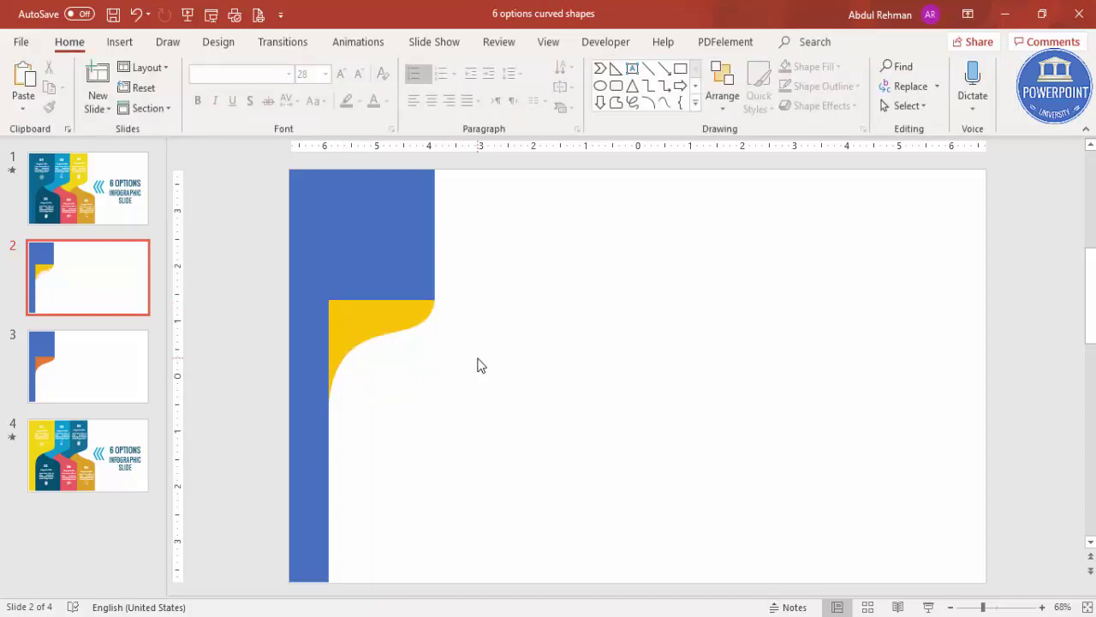
Group the top rectangle, left bar and curved triangle, fill the group dark teal, and duplicate it.
{"action": "left_click", "coordinate": [365, 241]}
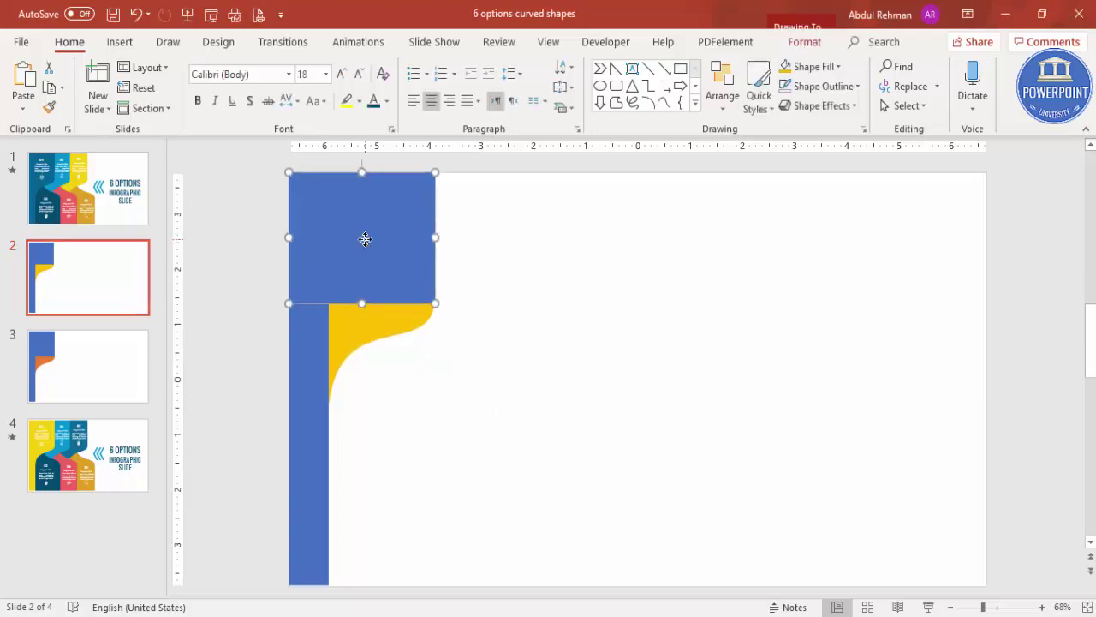
{"action": "left_click", "coordinate": [308, 361], "text": "shift"}
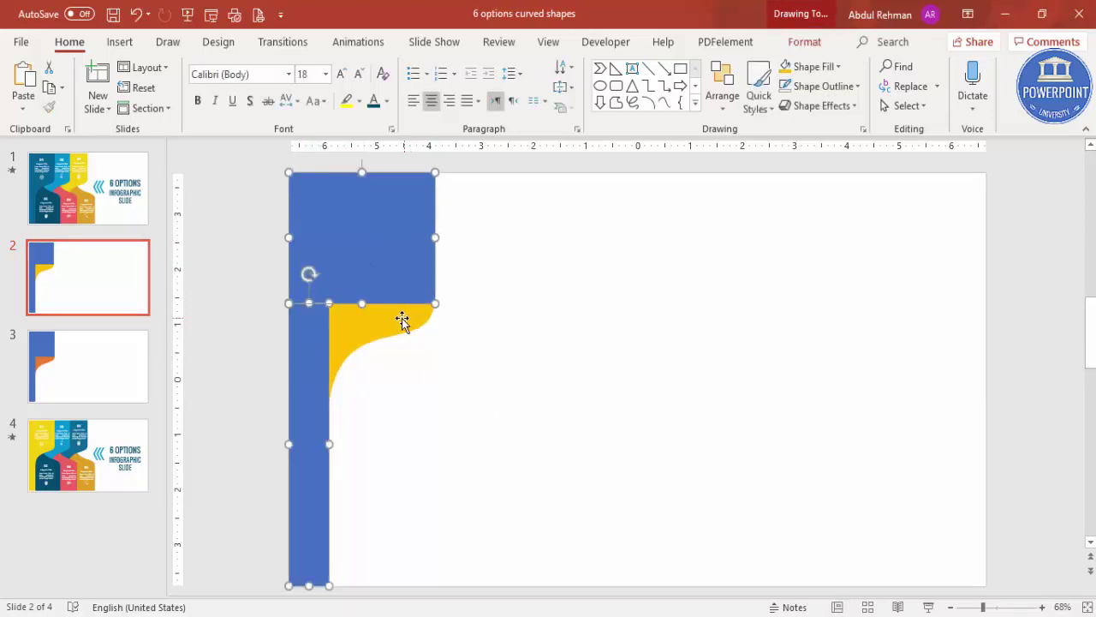
{"action": "left_click", "coordinate": [426, 317], "text": "shift"}
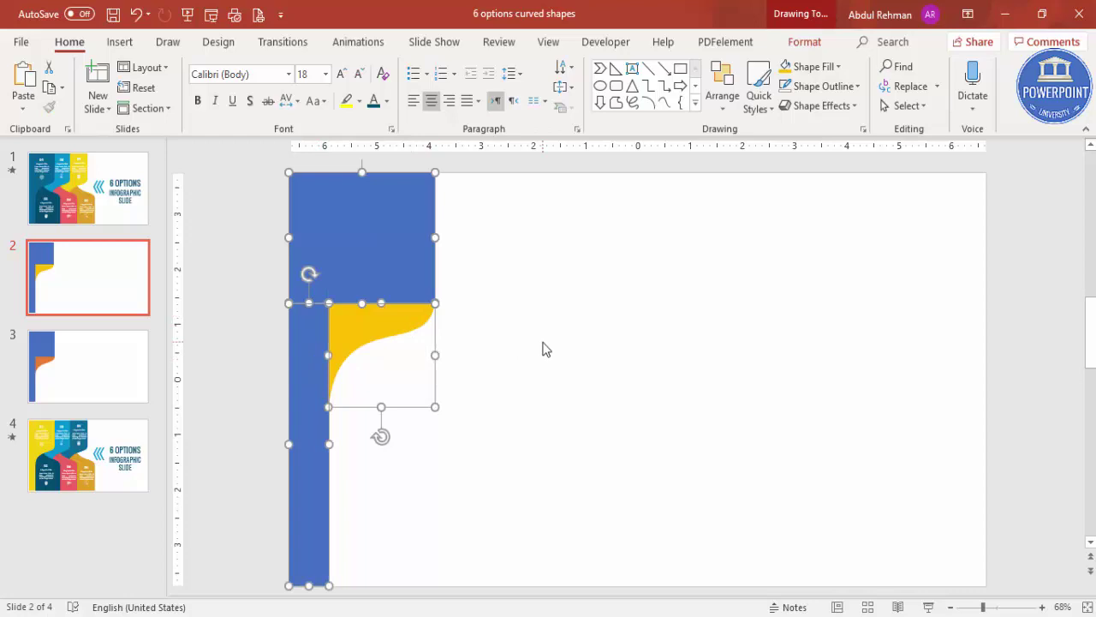
{"action": "key", "text": "ctrl+g"}
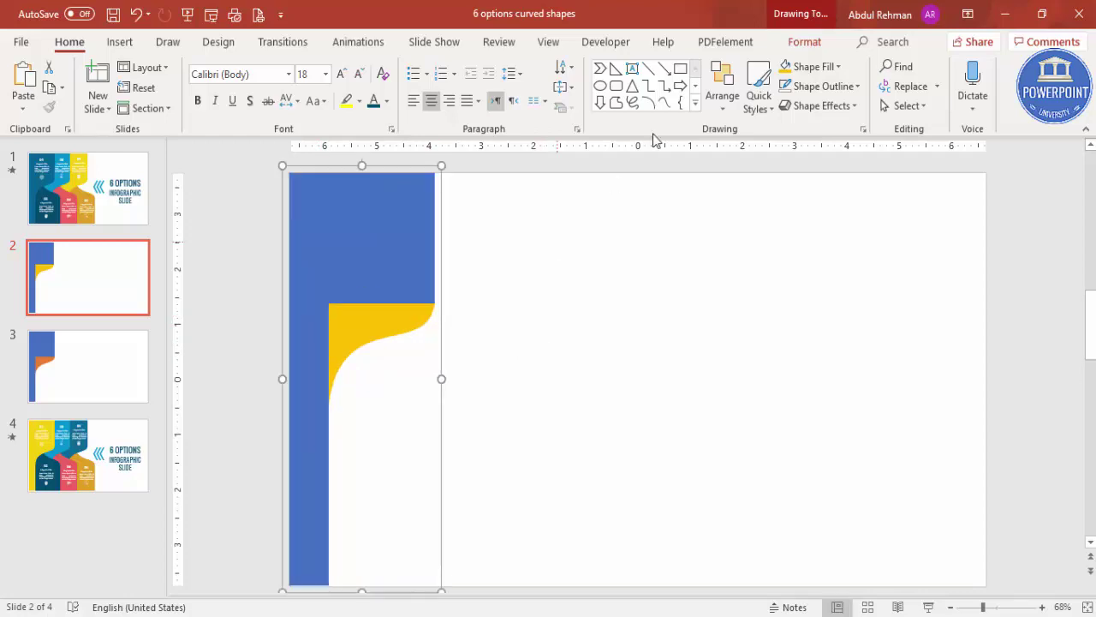
{"action": "left_click", "coordinate": [798, 42]}
{"action": "left_click", "coordinate": [434, 67]}
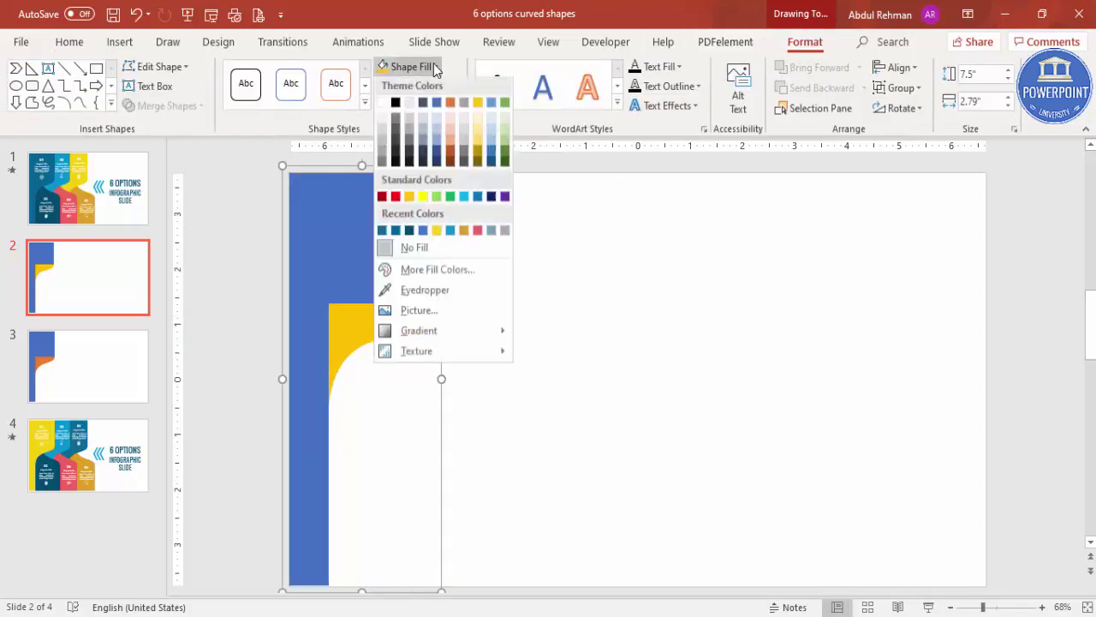
{"action": "left_click", "coordinate": [382, 223]}
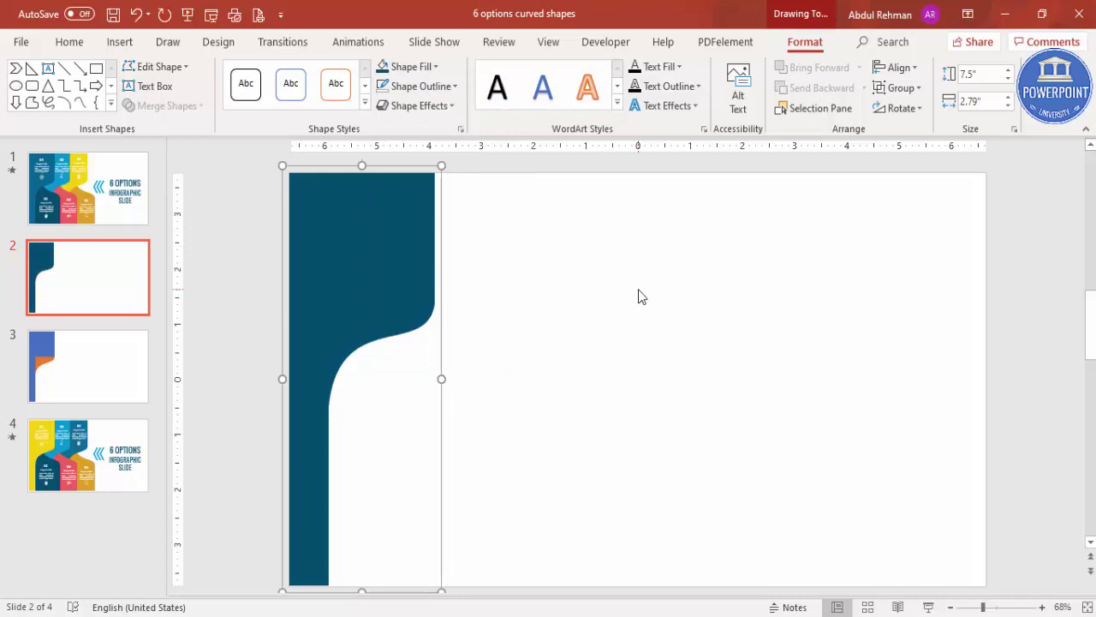
{"action": "key", "text": "ctrl+d"}
Make the copy a blue, vertically flipped band behind the teal one, then duplicate teal again.
{"action": "left_click_drag", "start_coordinate": [411, 274], "coordinate": [537, 278]}
{"action": "left_click", "coordinate": [411, 73]}
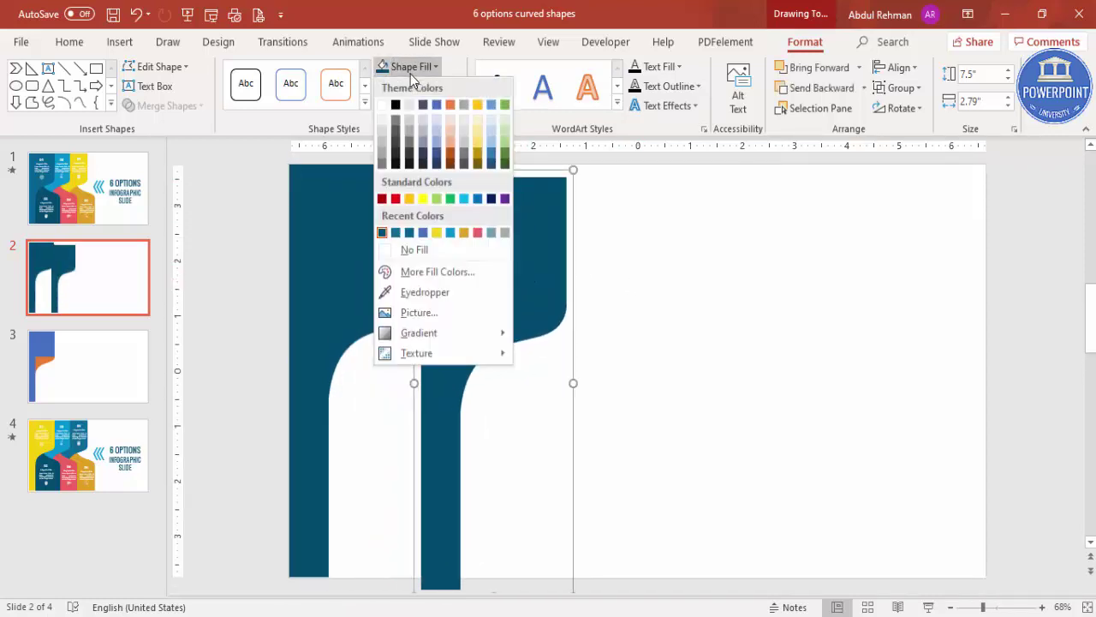
{"action": "left_click", "coordinate": [423, 232]}
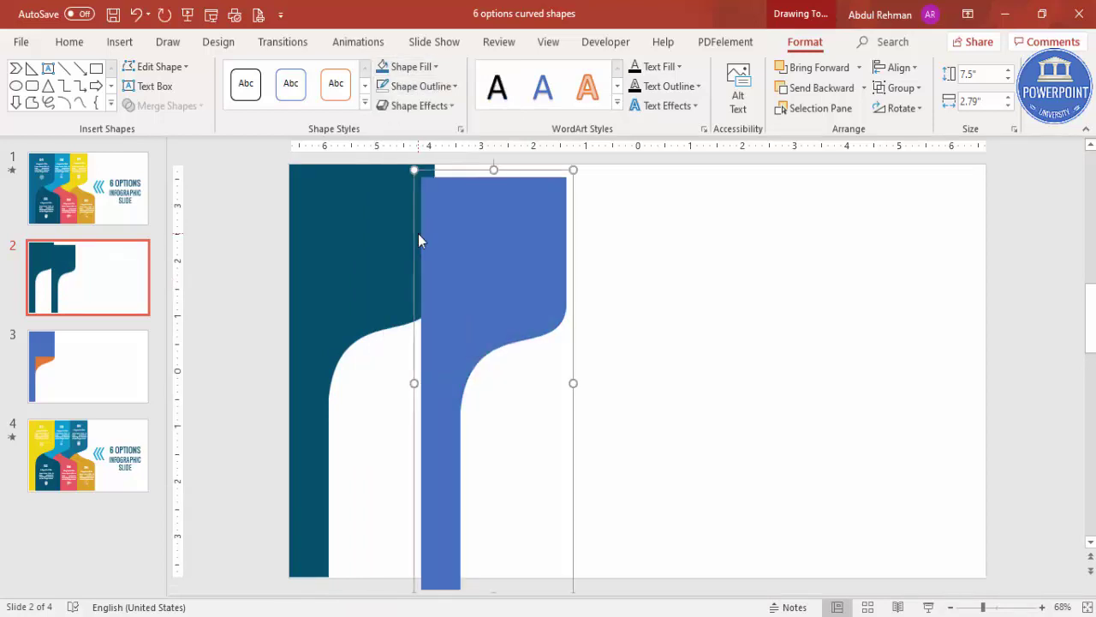
{"action": "left_click", "coordinate": [918, 110]}
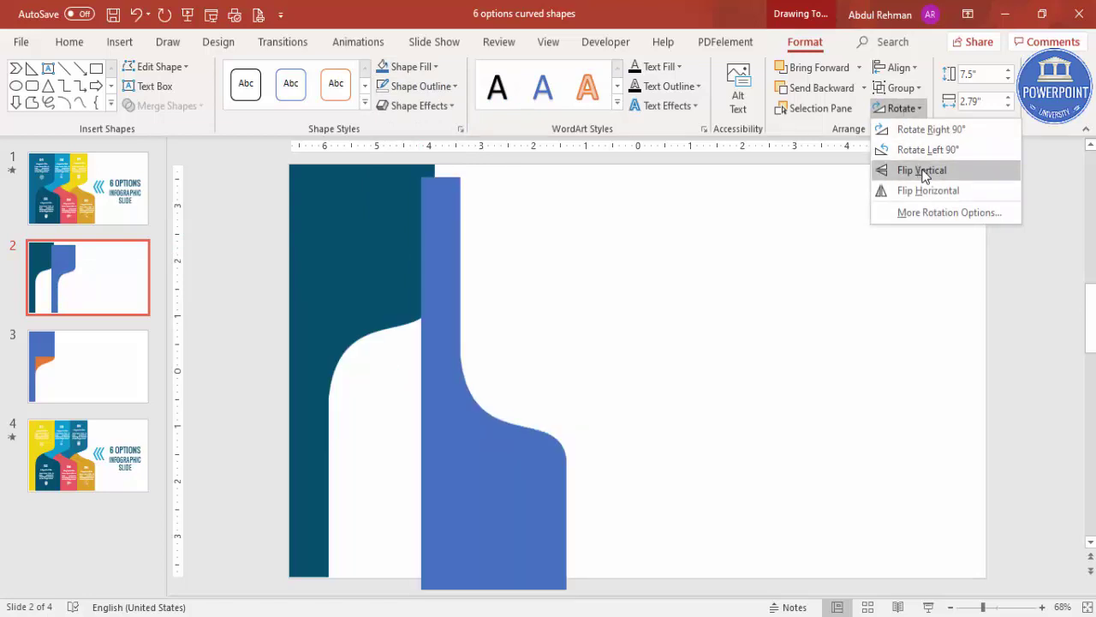
{"action": "left_click", "coordinate": [938, 174]}
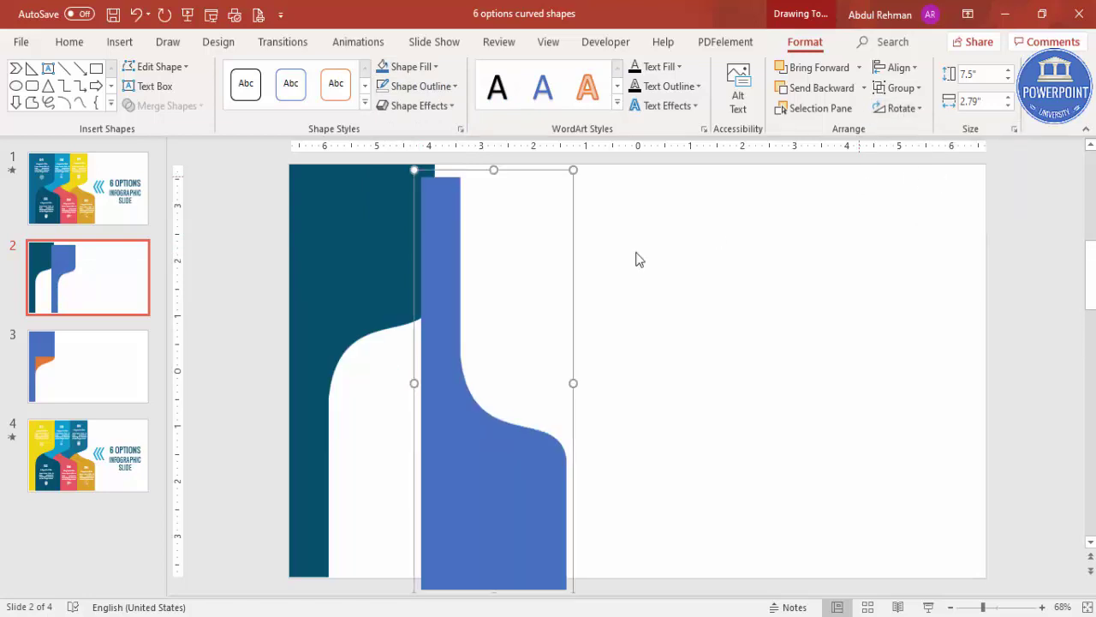
{"action": "left_click_drag", "start_coordinate": [457, 431], "coordinate": [377, 426]}
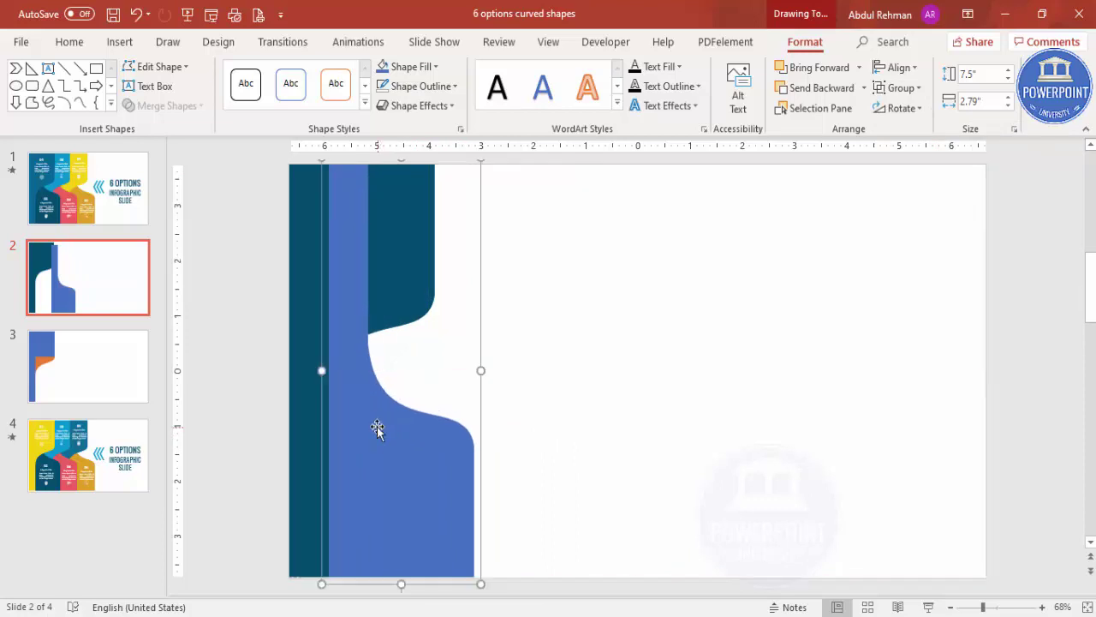
{"action": "left_click", "coordinate": [843, 88]}
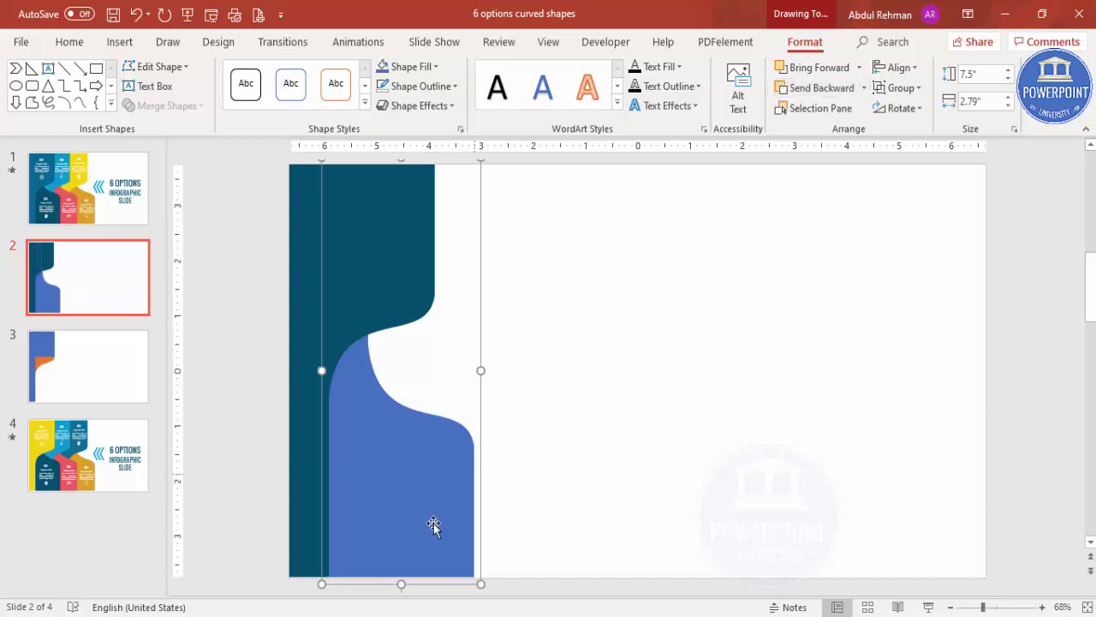
{"action": "left_click", "coordinate": [397, 237]}
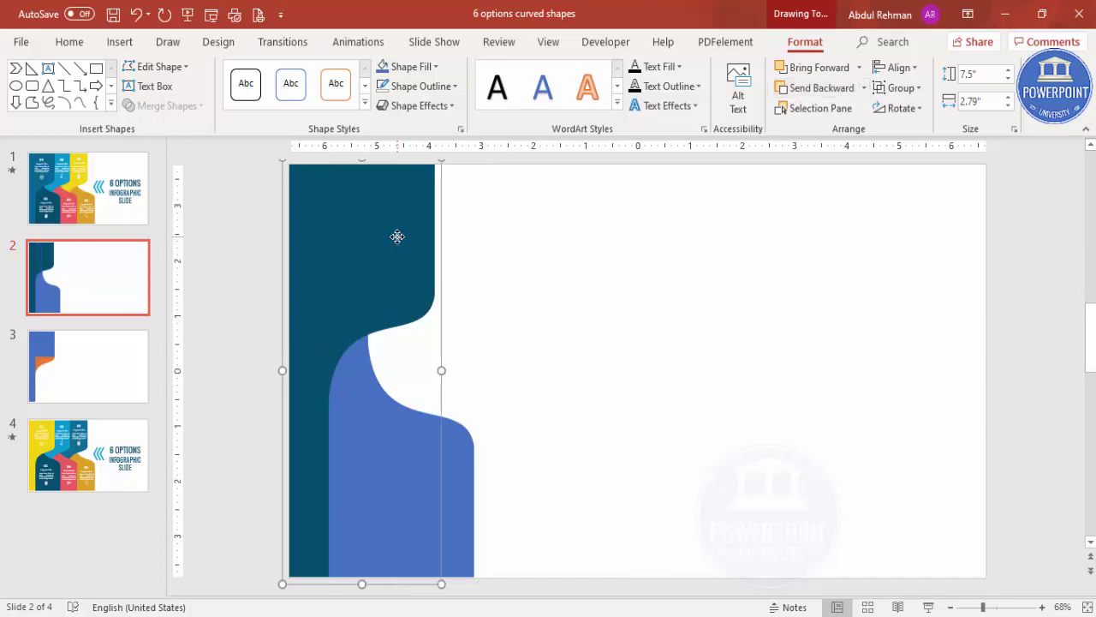
{"action": "key", "text": "ctrl+d"}
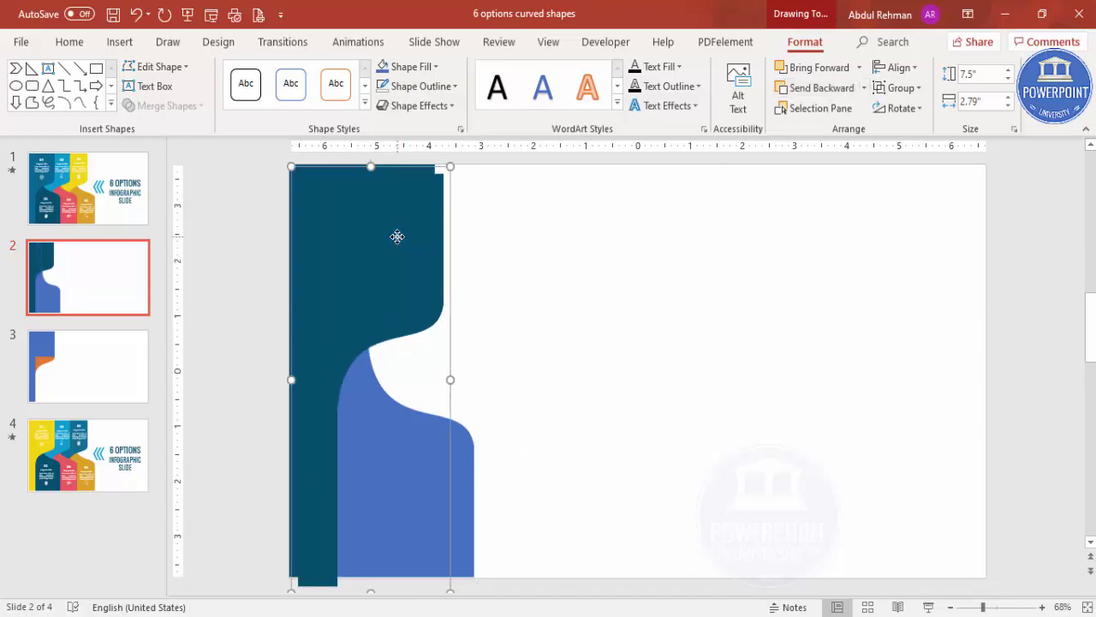
Colour the new copy red and send it back twice, behind both teal and blue bands.
{"action": "left_click_drag", "start_coordinate": [398, 237], "coordinate": [570, 247]}
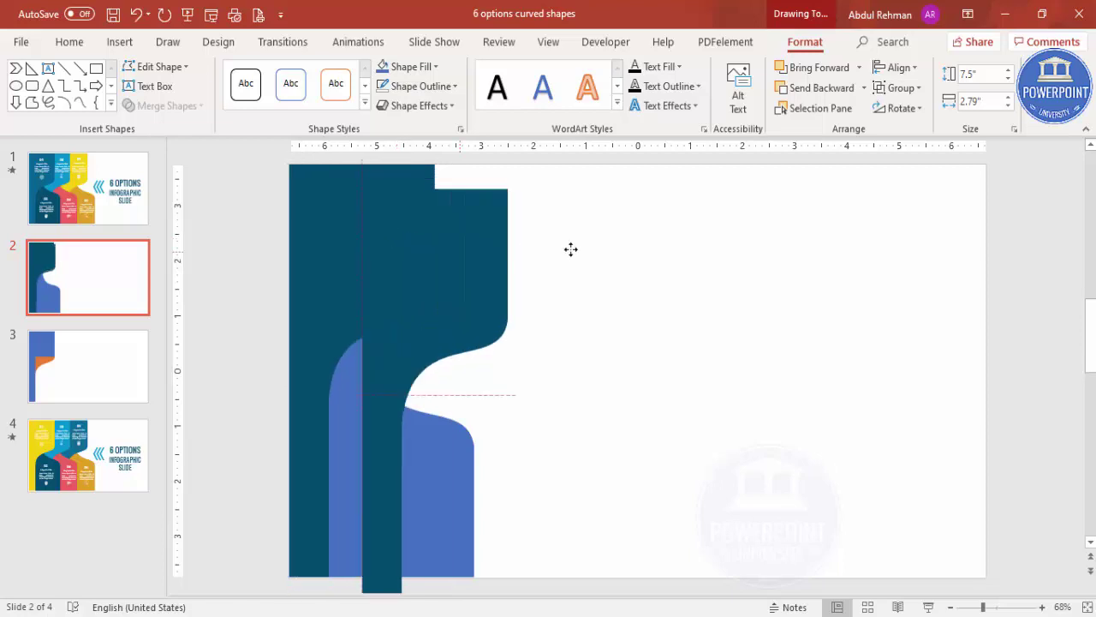
{"action": "left_click", "coordinate": [433, 67]}
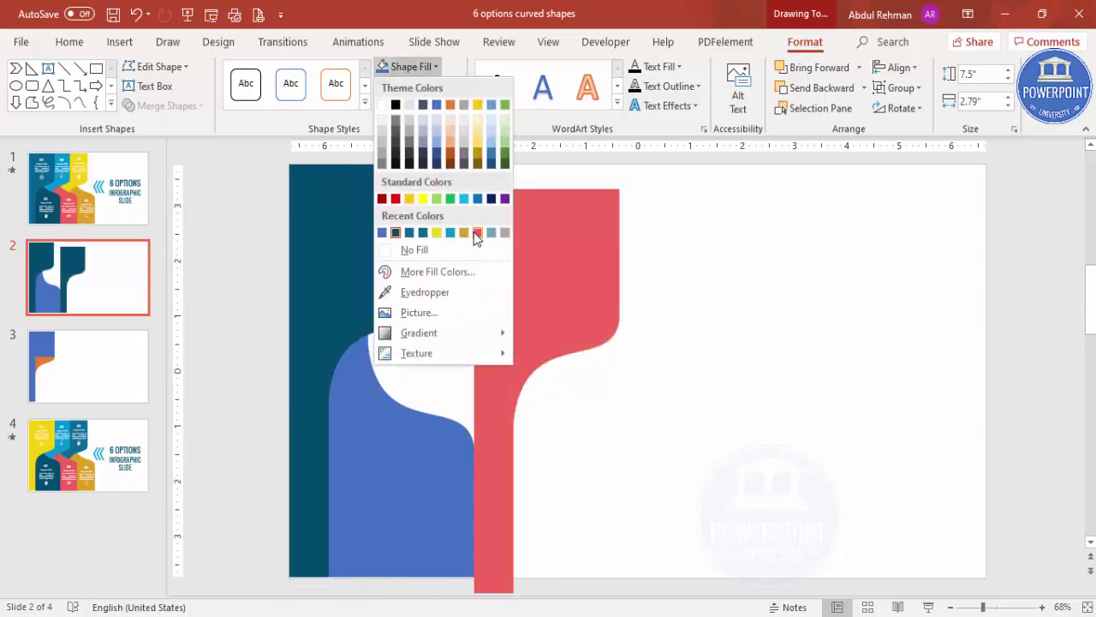
{"action": "left_click", "coordinate": [477, 233]}
{"action": "left_click_drag", "start_coordinate": [521, 267], "coordinate": [415, 246]}
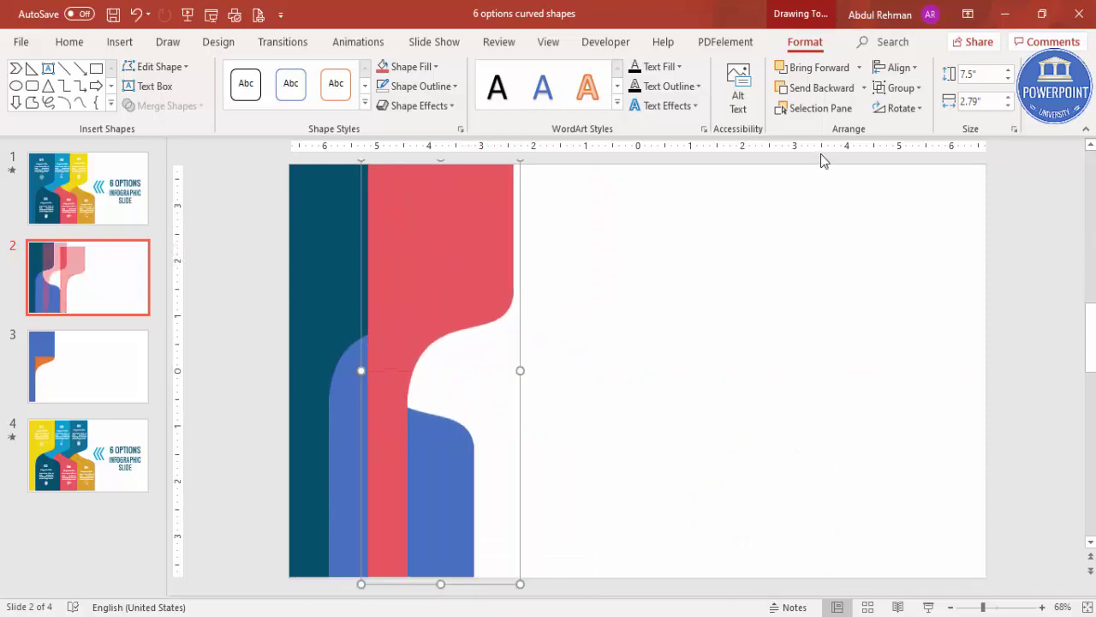
{"action": "left_click", "coordinate": [824, 88]}
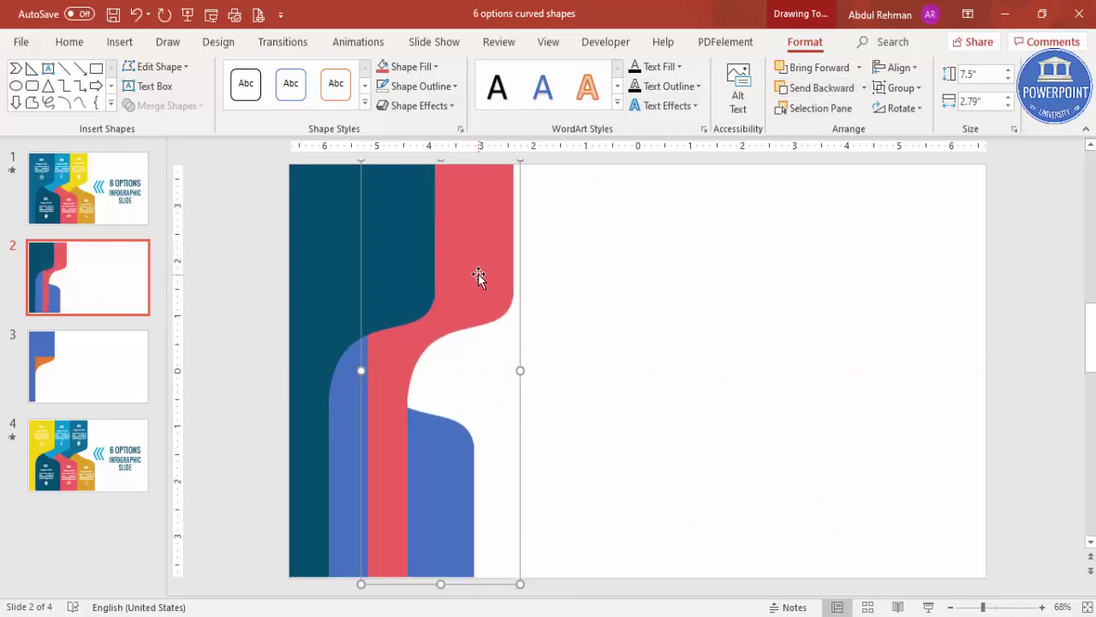
{"action": "left_click", "coordinate": [818, 87]}
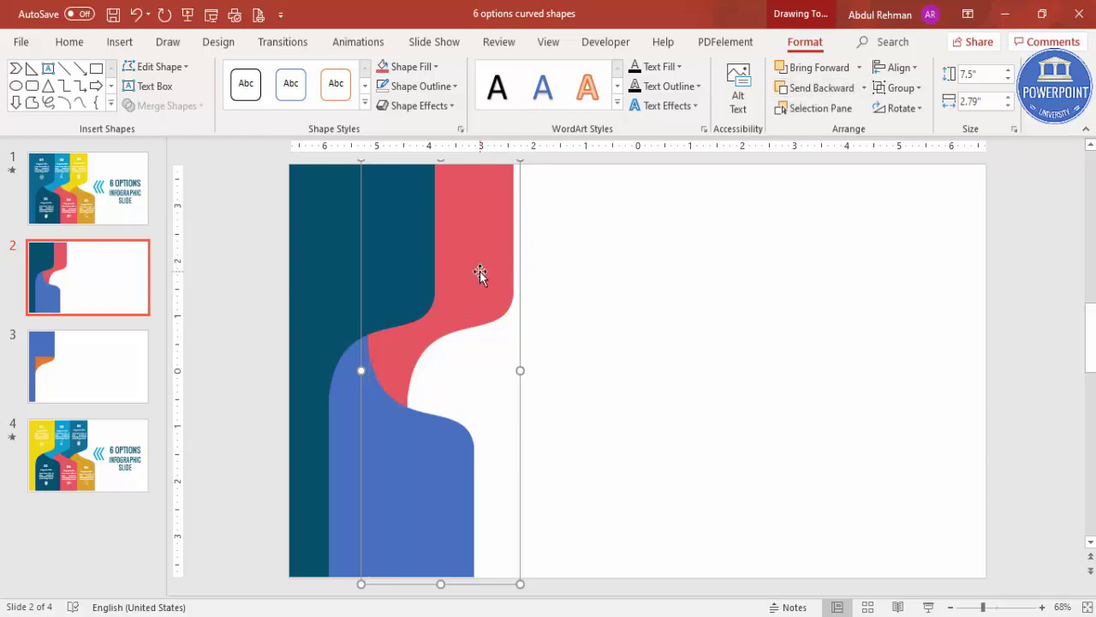
{"action": "left_click_drag", "start_coordinate": [480, 272], "coordinate": [620, 279]}
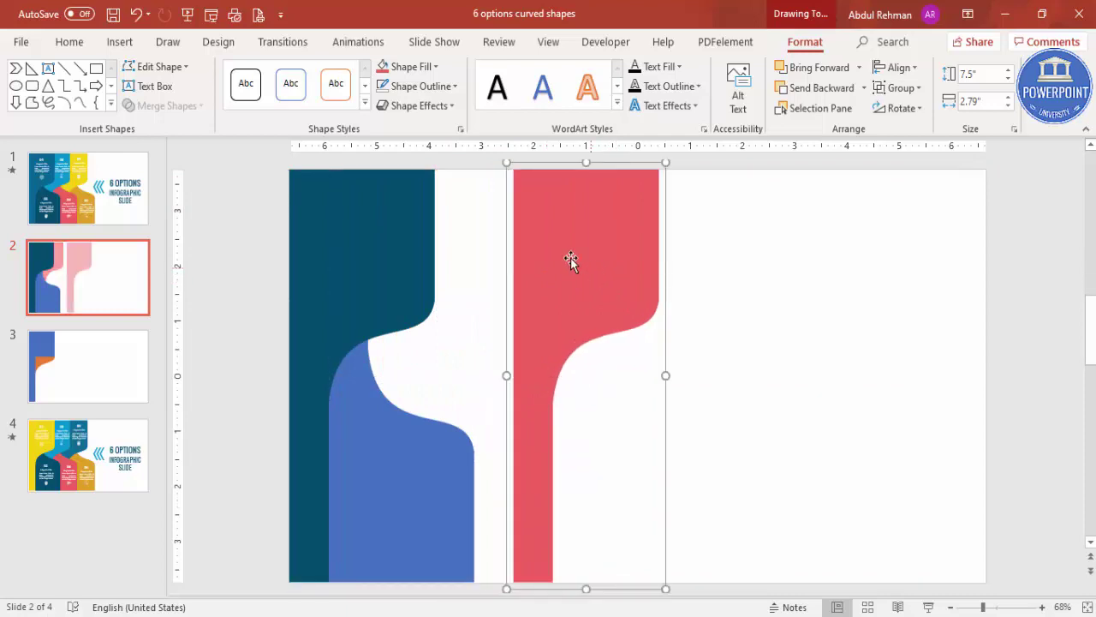
Paste a red rectangle and stretch the red band's lower stem further left.
{"action": "key", "text": "ctrl+v"}
{"action": "left_click_drag", "start_coordinate": [503, 232], "coordinate": [475, 232]}
{"action": "left_click", "coordinate": [513, 310]}
{"action": "left_click", "coordinate": [526, 327]}
{"action": "left_click_drag", "start_coordinate": [511, 443], "coordinate": [475, 441]}
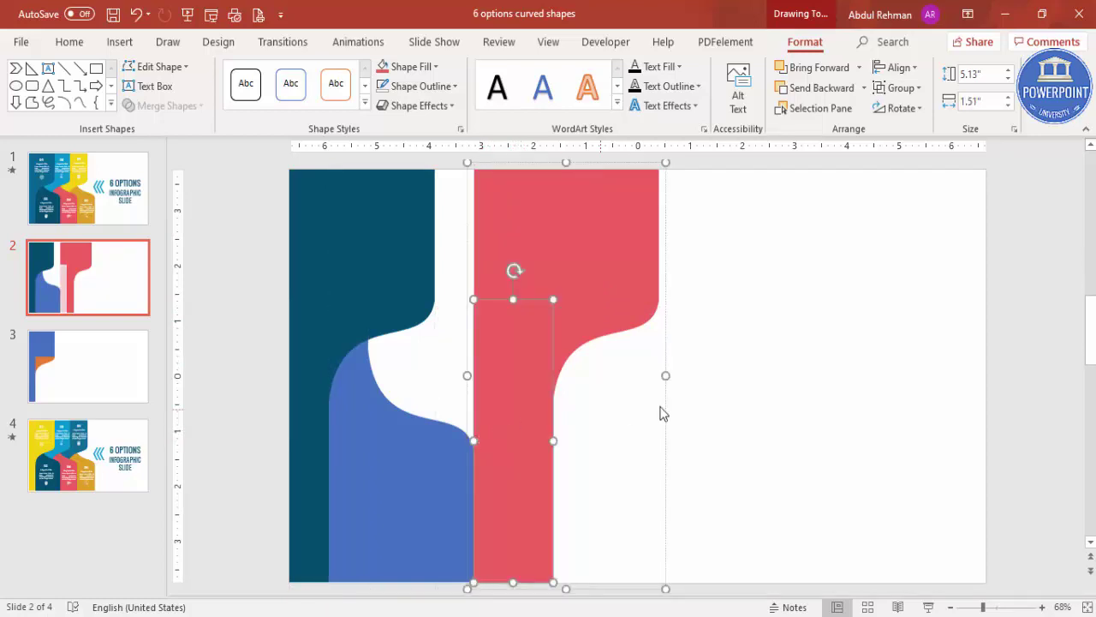
{"action": "left_click", "coordinate": [631, 415]}
Fit the red band behind the teal band and duplicate it to the right.
{"action": "left_click", "coordinate": [524, 287]}
{"action": "left_click_drag", "start_coordinate": [523, 286], "coordinate": [420, 288]}
{"action": "left_click_drag", "start_coordinate": [473, 236], "coordinate": [468, 238]}
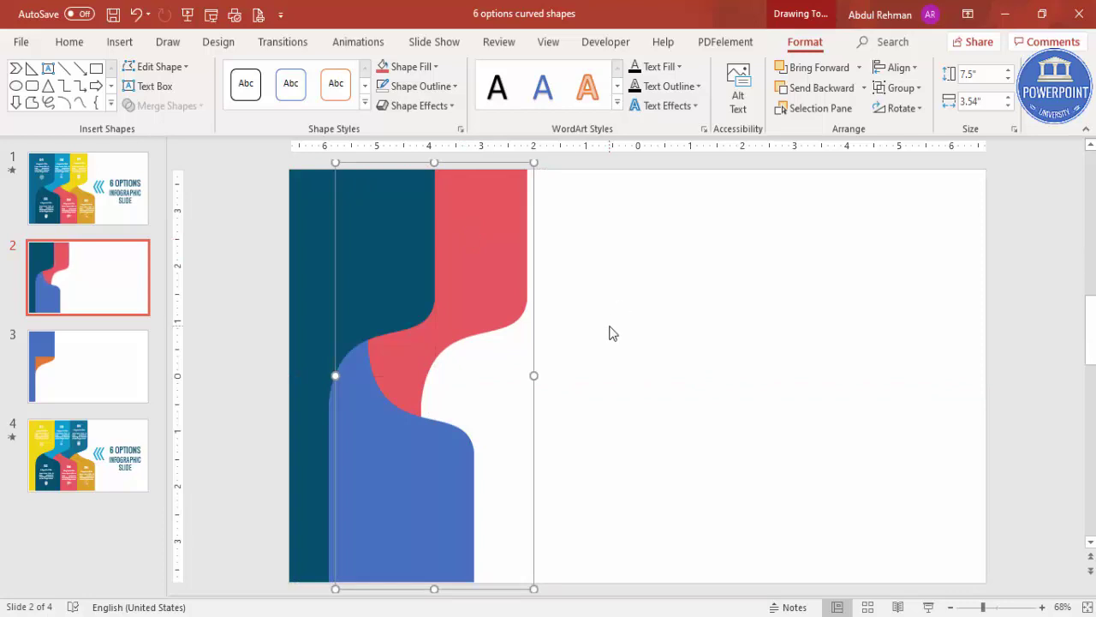
{"action": "left_click_drag", "start_coordinate": [506, 291], "coordinate": [626, 289]}
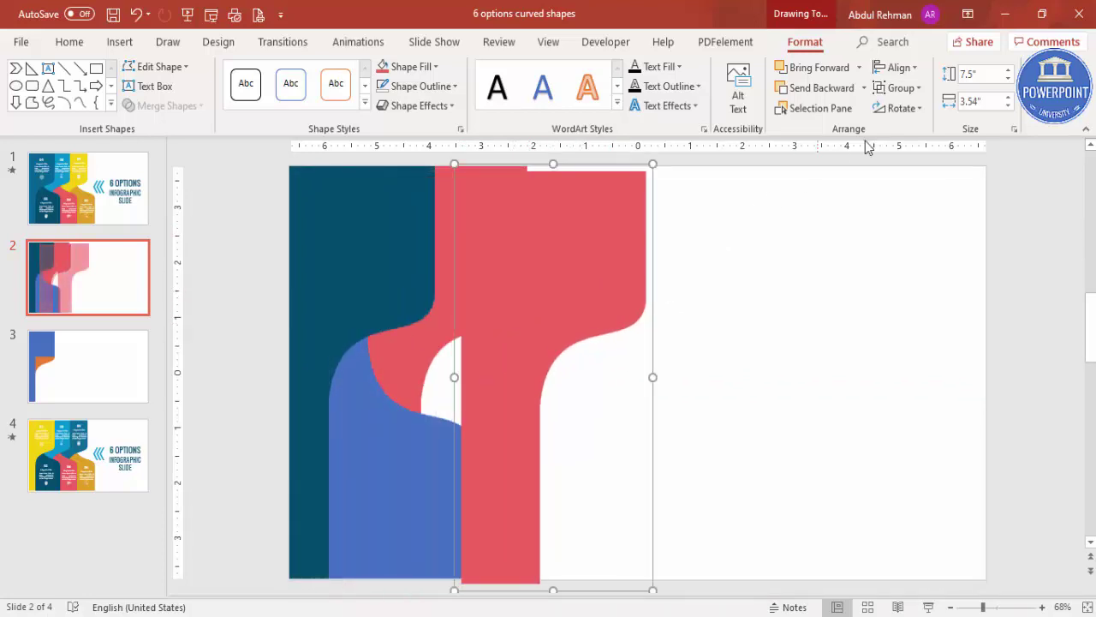
Flip the copy vertically, colour it green, send it to back and interlock it with red.
{"action": "left_click", "coordinate": [902, 107]}
{"action": "left_click", "coordinate": [930, 168]}
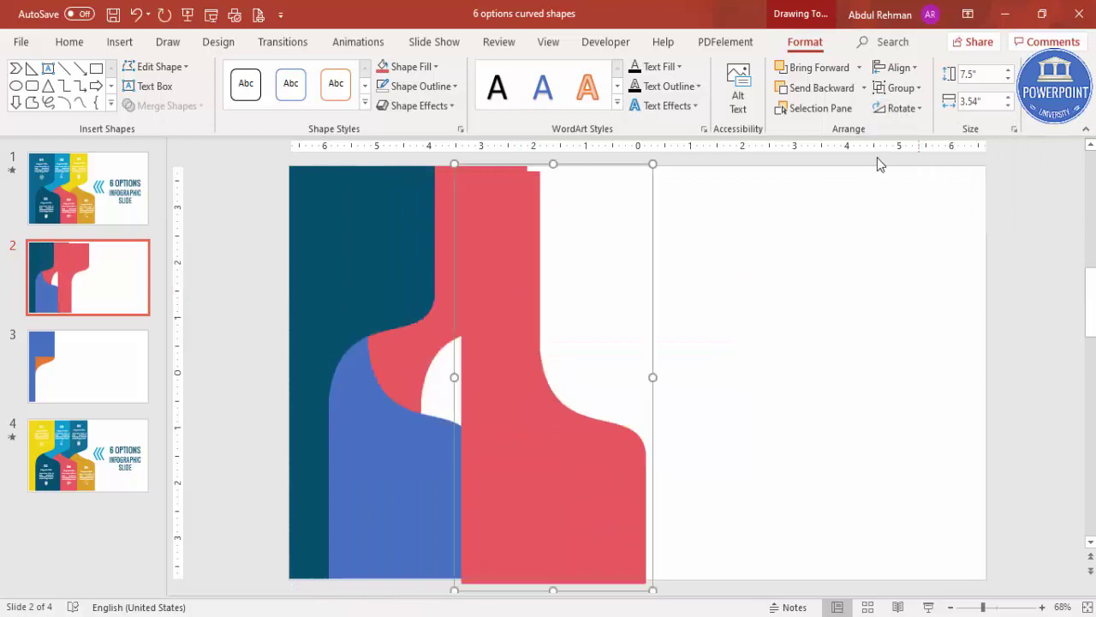
{"action": "left_click", "coordinate": [435, 67]}
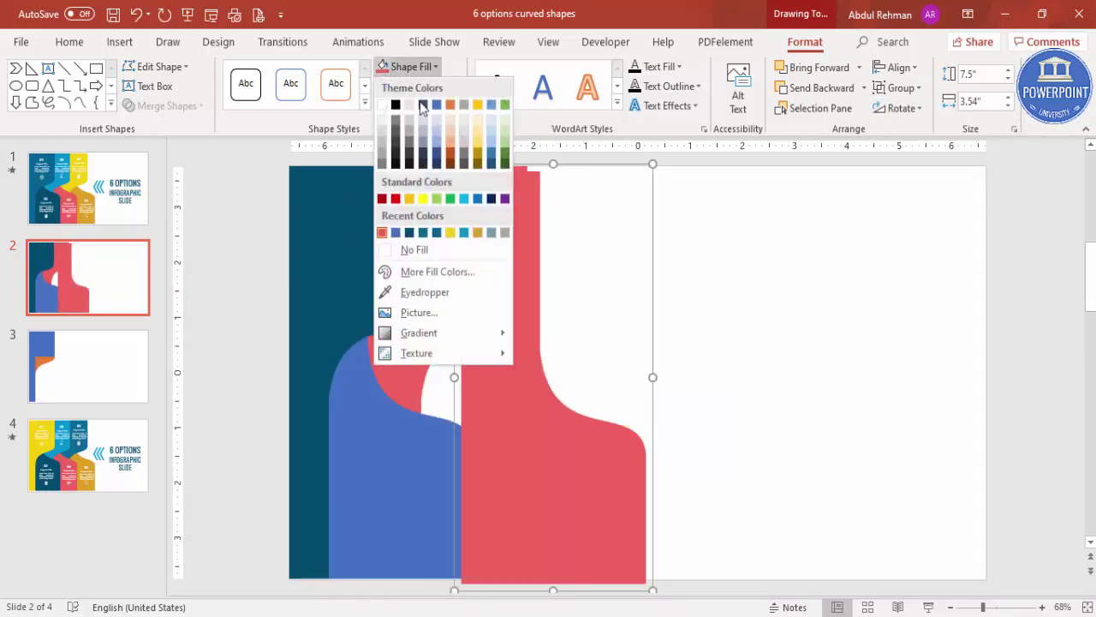
{"action": "left_click", "coordinate": [447, 200]}
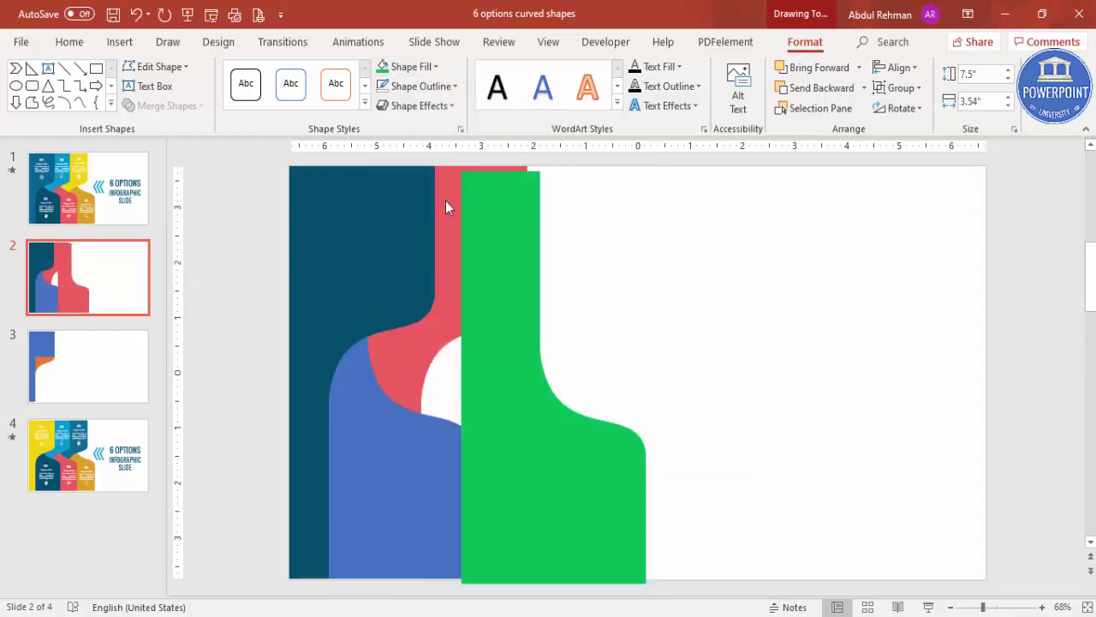
{"action": "left_click", "coordinate": [863, 87]}
{"action": "left_click", "coordinate": [839, 134]}
{"action": "left_click_drag", "start_coordinate": [514, 487], "coordinate": [493, 482]}
Fill another band copy gold, send it behind the green band and align it.
{"action": "left_click", "coordinate": [505, 261]}
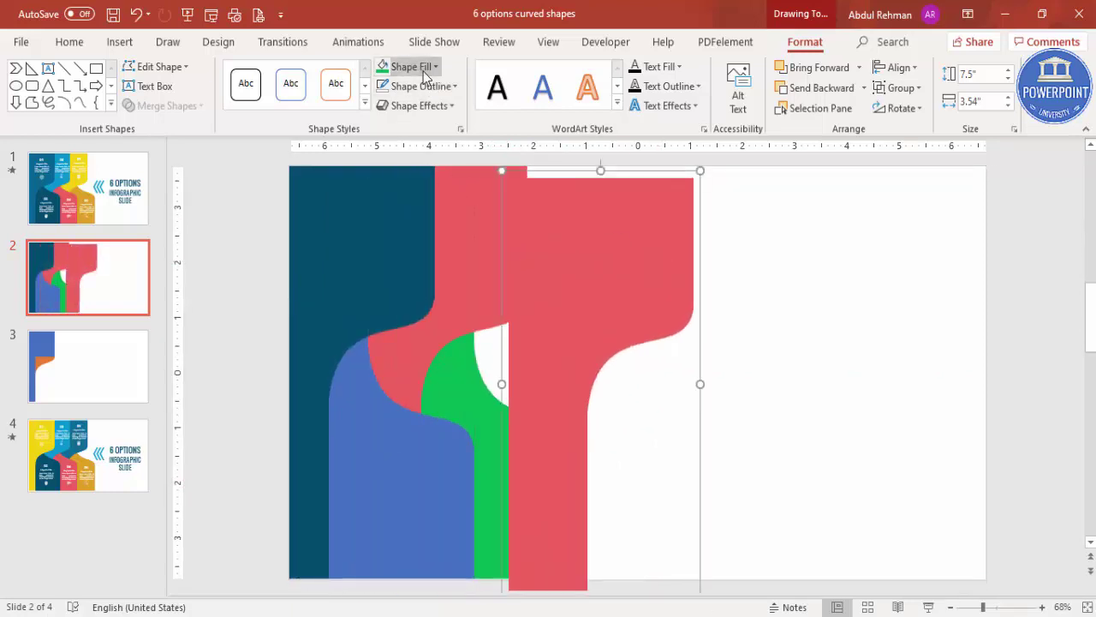
{"action": "left_click", "coordinate": [415, 66]}
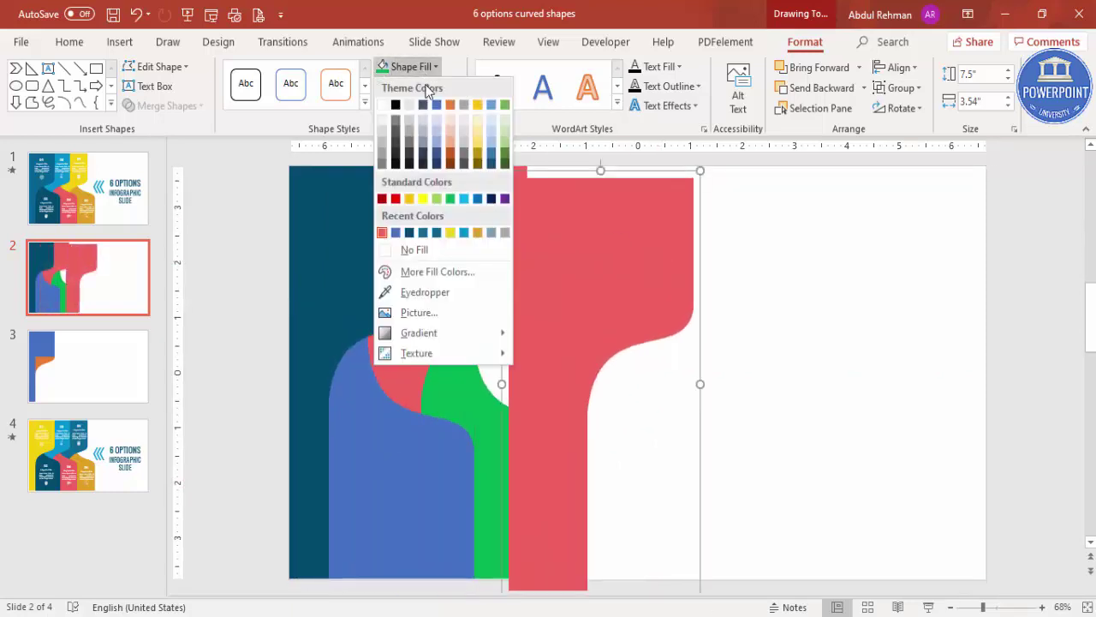
{"action": "left_click", "coordinate": [409, 198]}
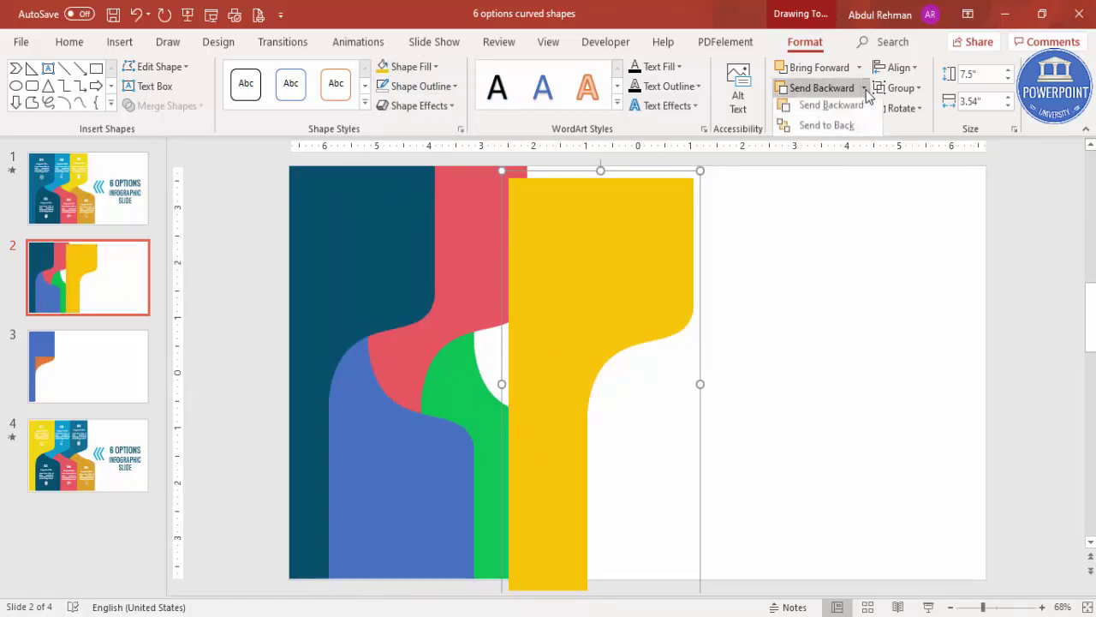
{"action": "left_click", "coordinate": [823, 88]}
{"action": "left_click_drag", "start_coordinate": [661, 250], "coordinate": [586, 247]}
{"action": "left_click", "coordinate": [644, 250]}
Select all the curved bands and bring up their shape formatting settings.
{"action": "left_click", "coordinate": [388, 290]}
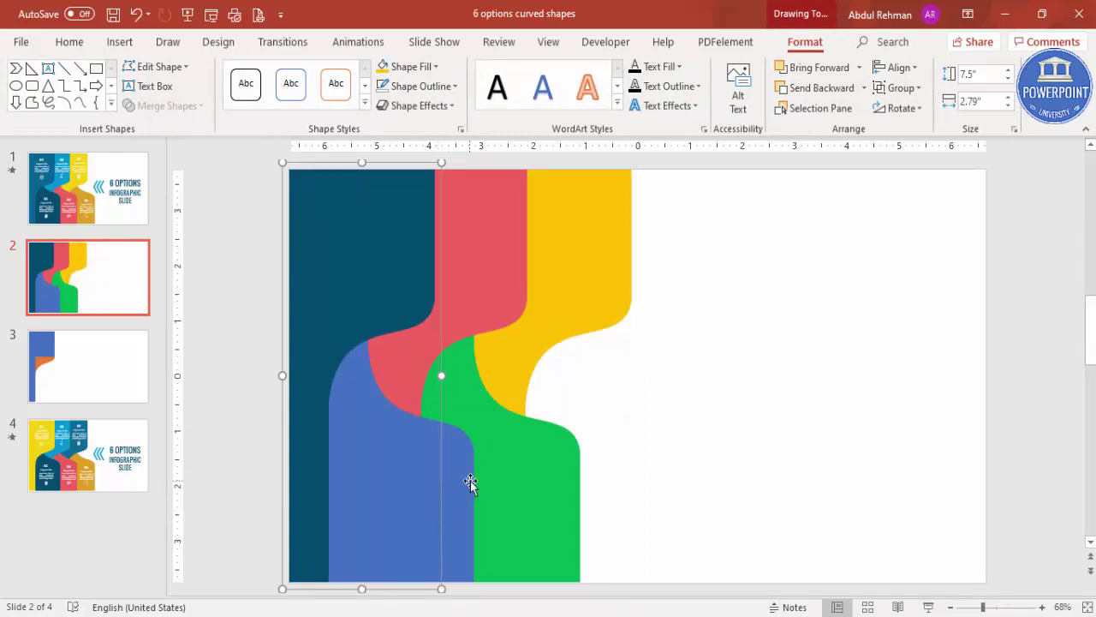
{"action": "left_click", "coordinate": [709, 462]}
{"action": "key", "text": "ctrl+a"}
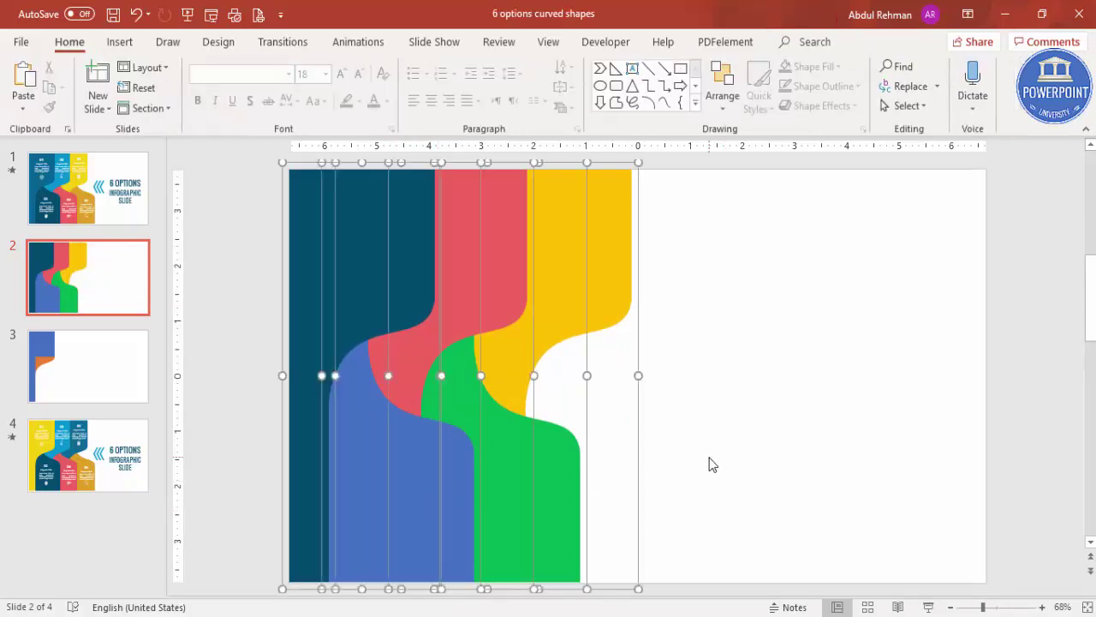
{"action": "right_click", "coordinate": [613, 301]}
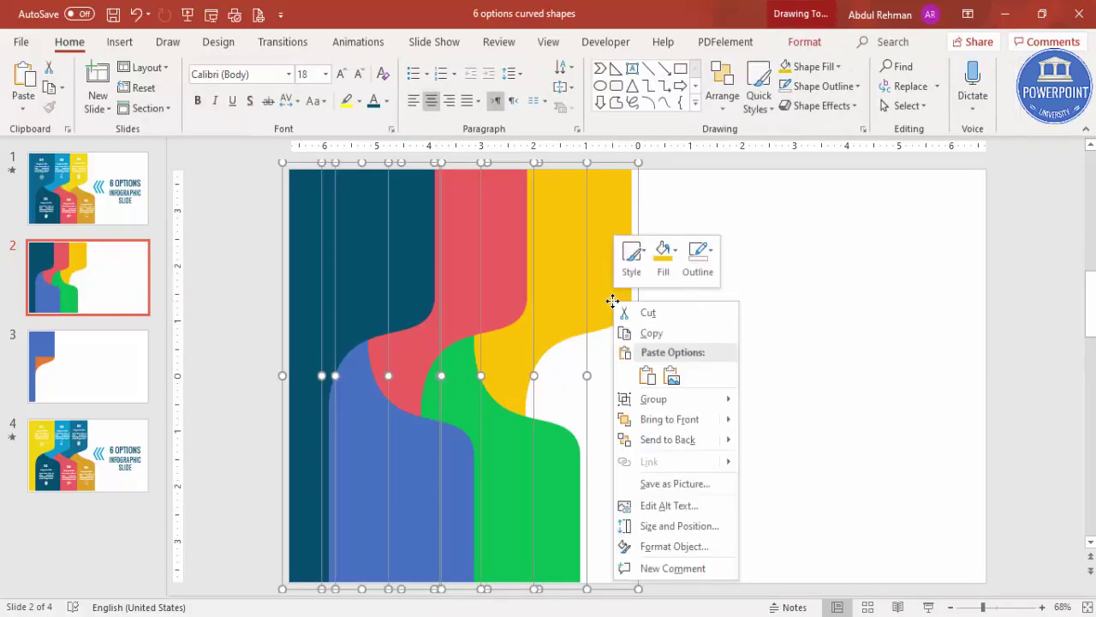
{"action": "left_click", "coordinate": [690, 544]}
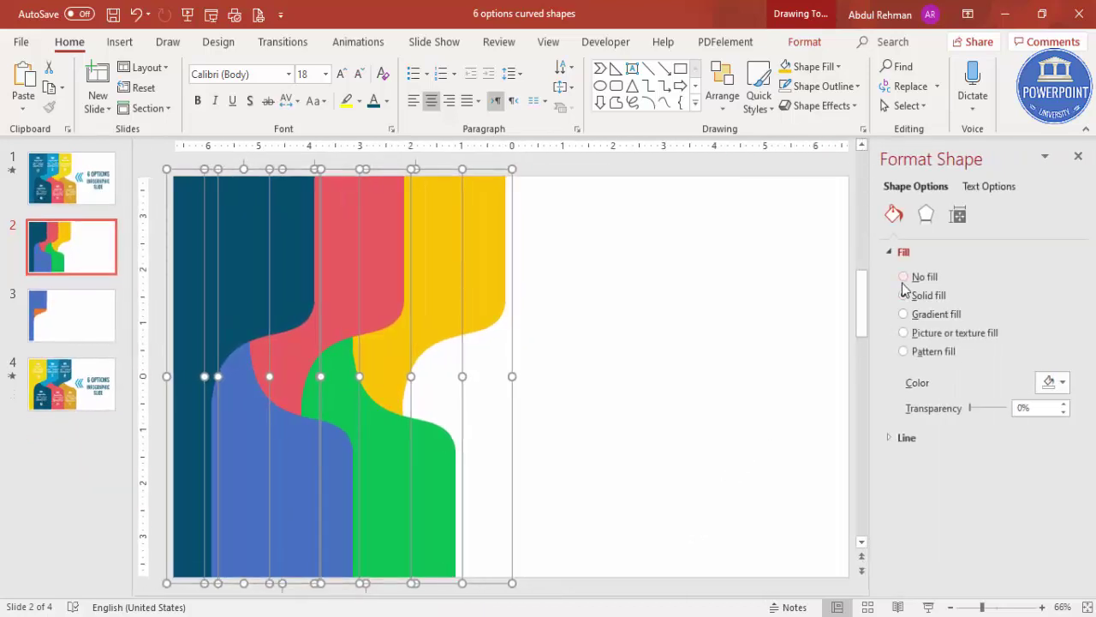
Apply an Outer Offset: Right shadow to all bands with 8 pt distance and 10 pt blur.
{"action": "left_click", "coordinate": [926, 214]}
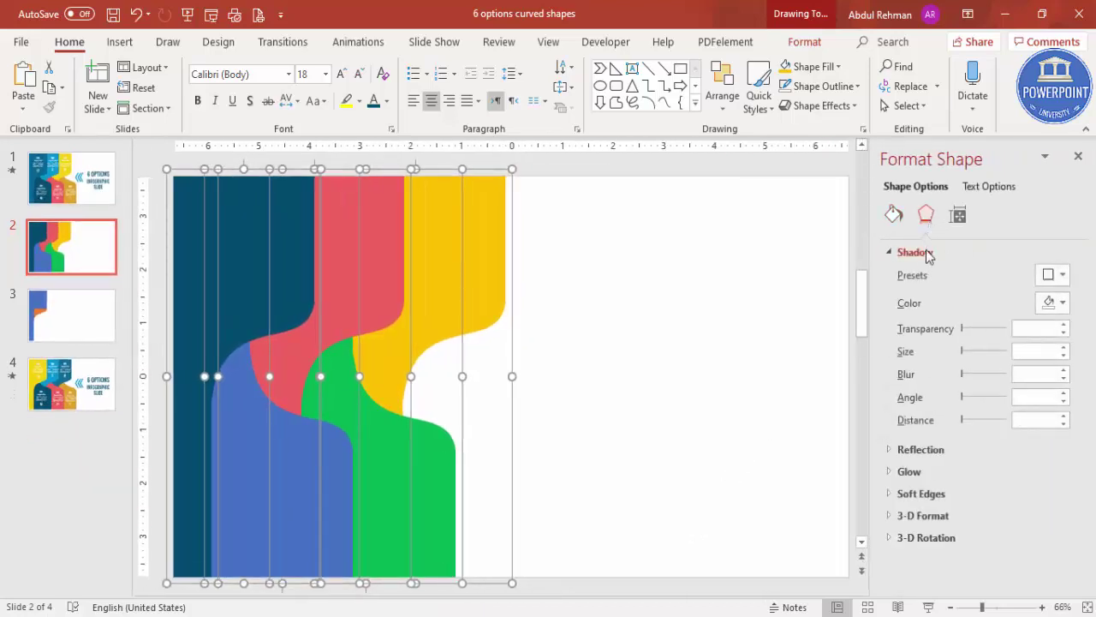
{"action": "left_click", "coordinate": [1062, 275]}
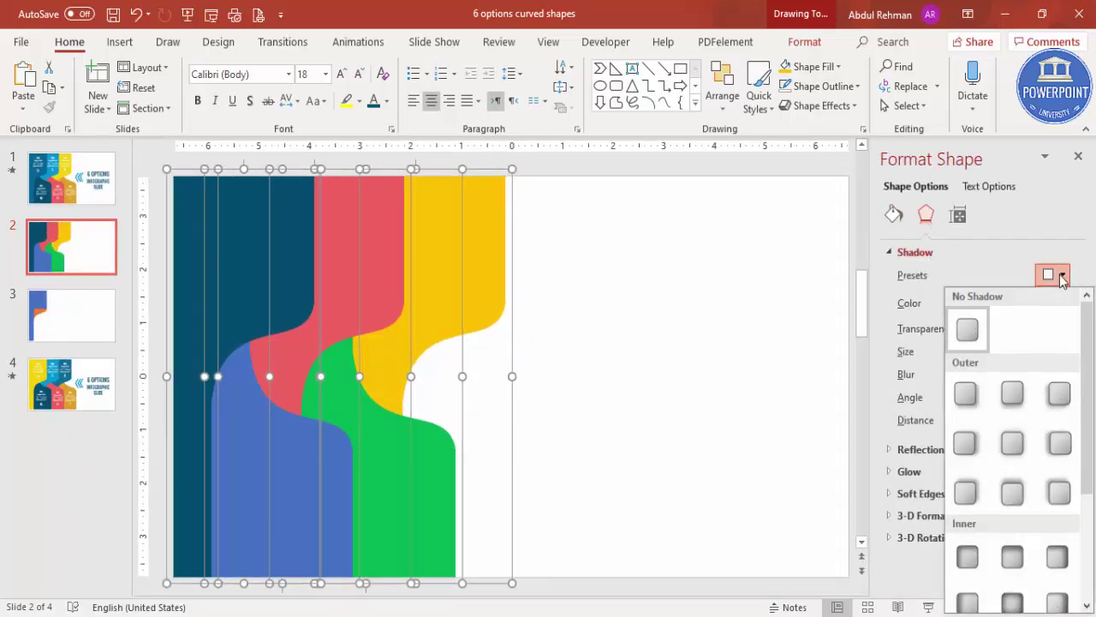
{"action": "left_click", "coordinate": [977, 451]}
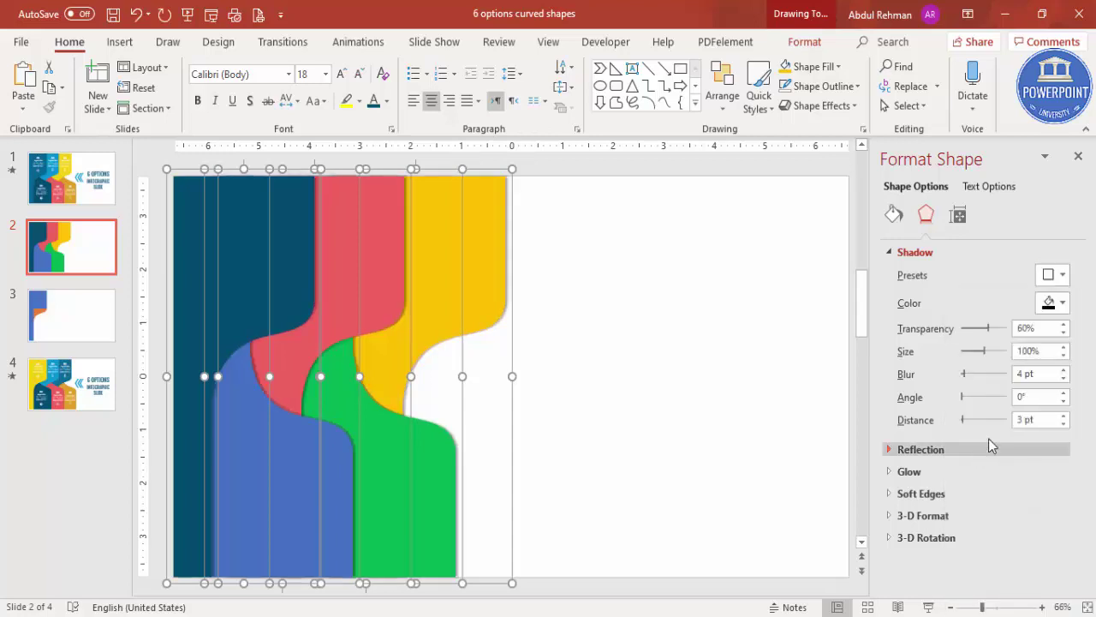
{"action": "left_click", "coordinate": [1064, 416]}
{"action": "left_click", "coordinate": [1064, 415]}
{"action": "left_click", "coordinate": [1064, 415]}
{"action": "left_click", "coordinate": [1063, 416]}
{"action": "left_click", "coordinate": [1064, 415]}
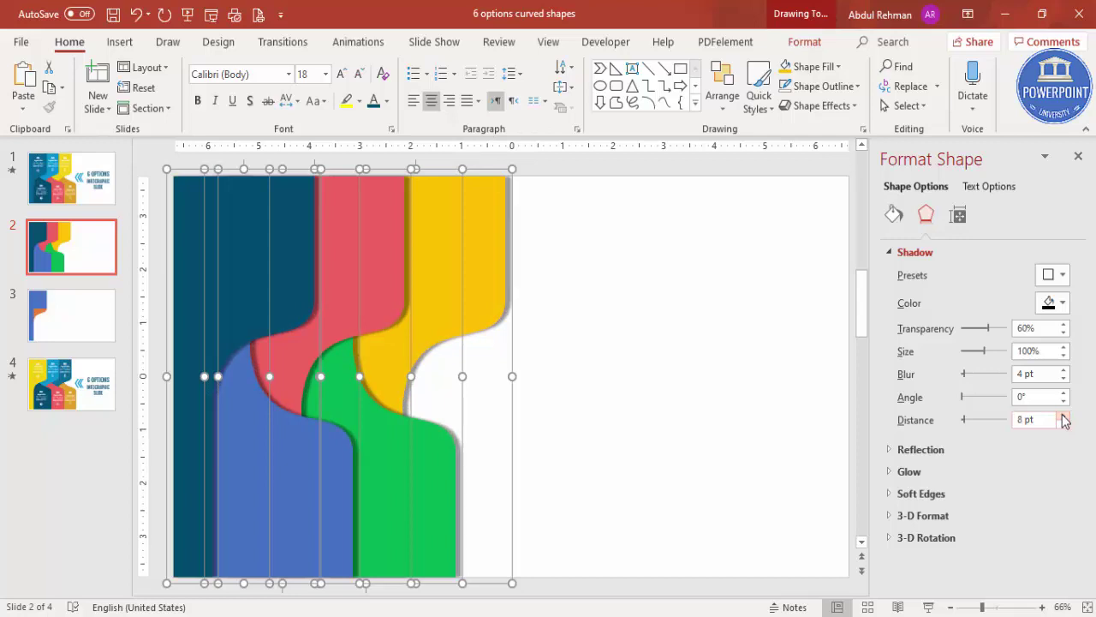
{"action": "left_click", "coordinate": [1064, 369]}
{"action": "left_click", "coordinate": [1064, 369]}
{"action": "left_click", "coordinate": [1063, 369]}
{"action": "left_click", "coordinate": [1064, 369]}
{"action": "left_click", "coordinate": [1064, 369]}
{"action": "left_click", "coordinate": [1064, 369]}
{"action": "left_click", "coordinate": [626, 337]}
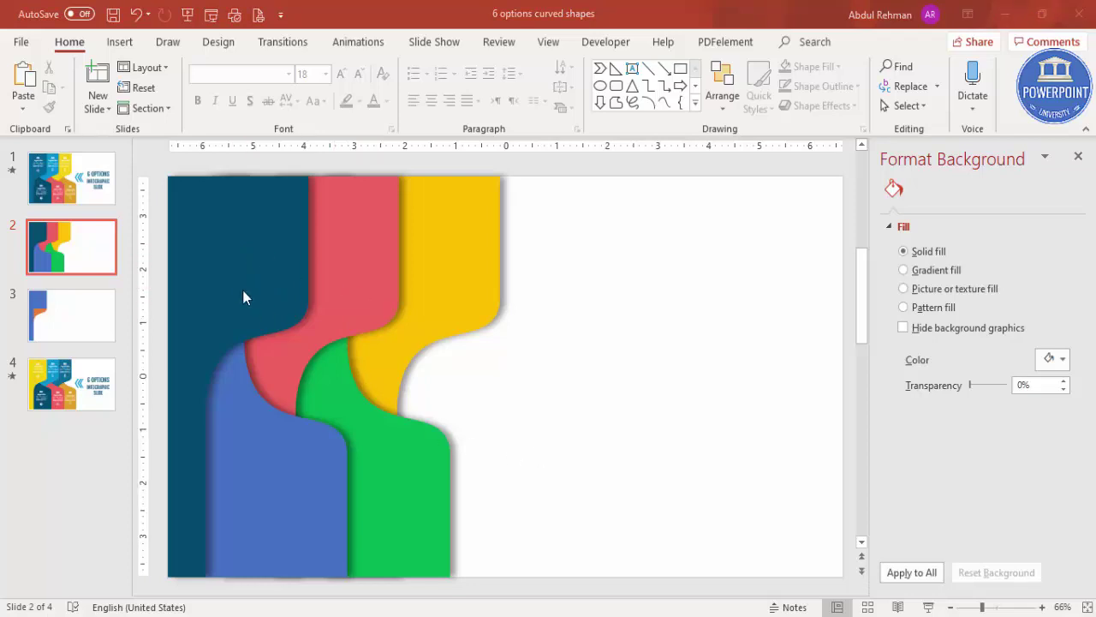
{"action": "left_click", "coordinate": [407, 473]}
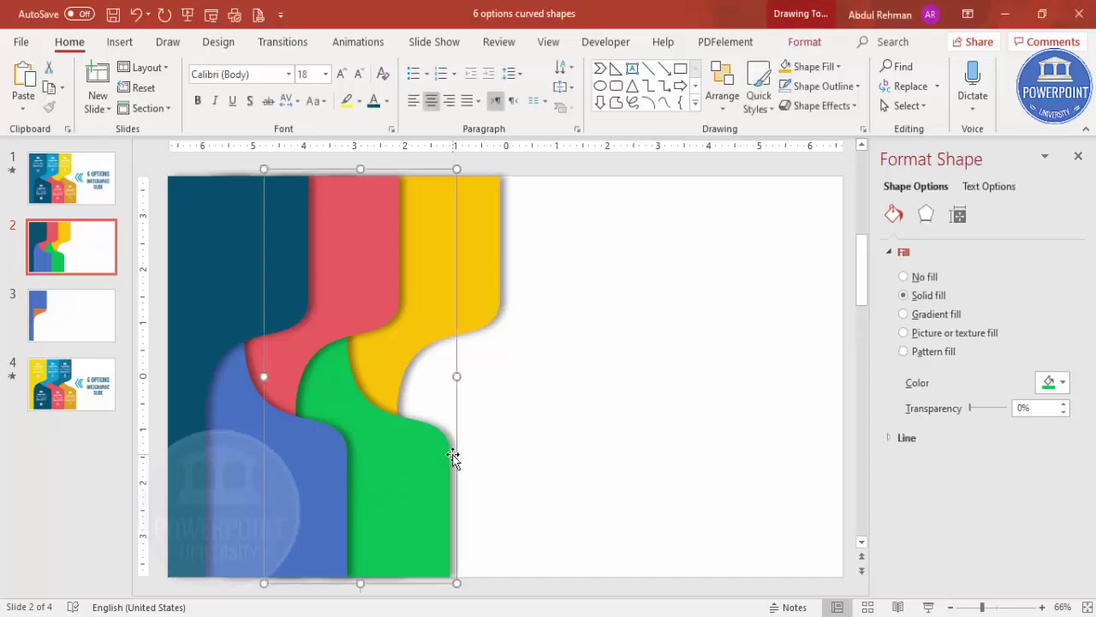
Duplicate the green band to the right, fill it dark gold, send it to back and nudge it up.
{"action": "key", "text": "ctrl+shift+bracketright"}
{"action": "left_click_drag", "start_coordinate": [462, 429], "coordinate": [526, 426]}
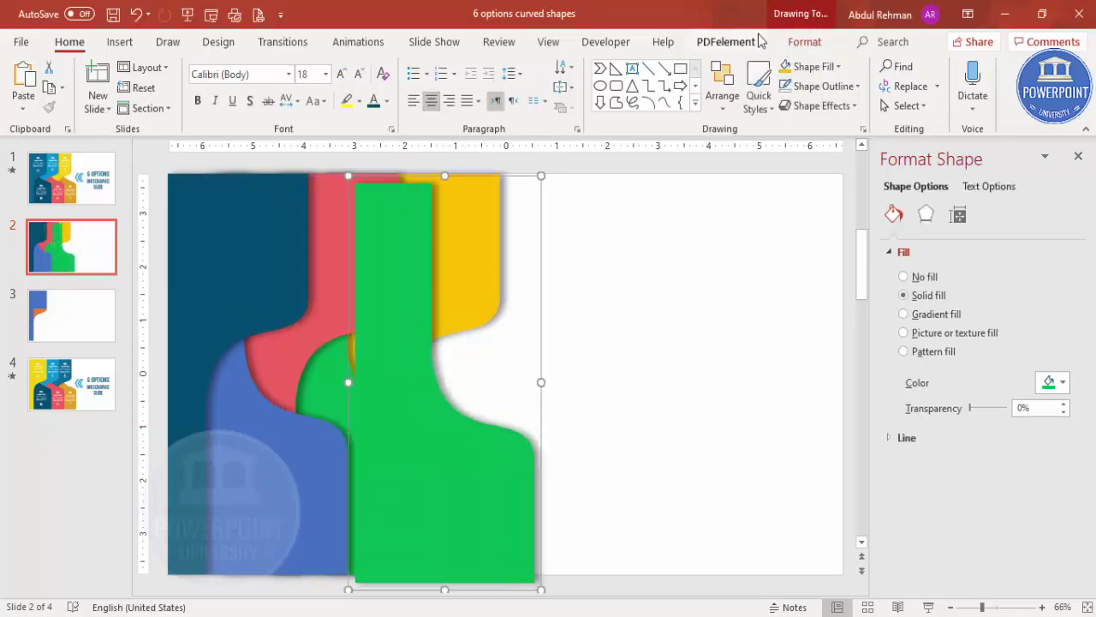
{"action": "left_click", "coordinate": [804, 41]}
{"action": "left_click", "coordinate": [407, 67]}
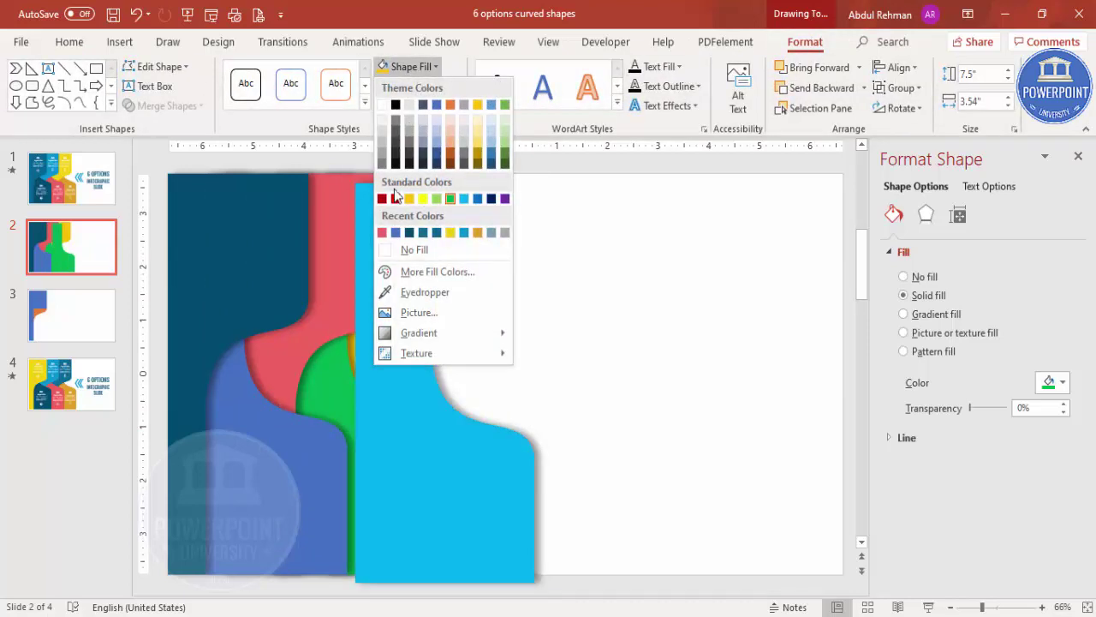
{"action": "left_click", "coordinate": [481, 162]}
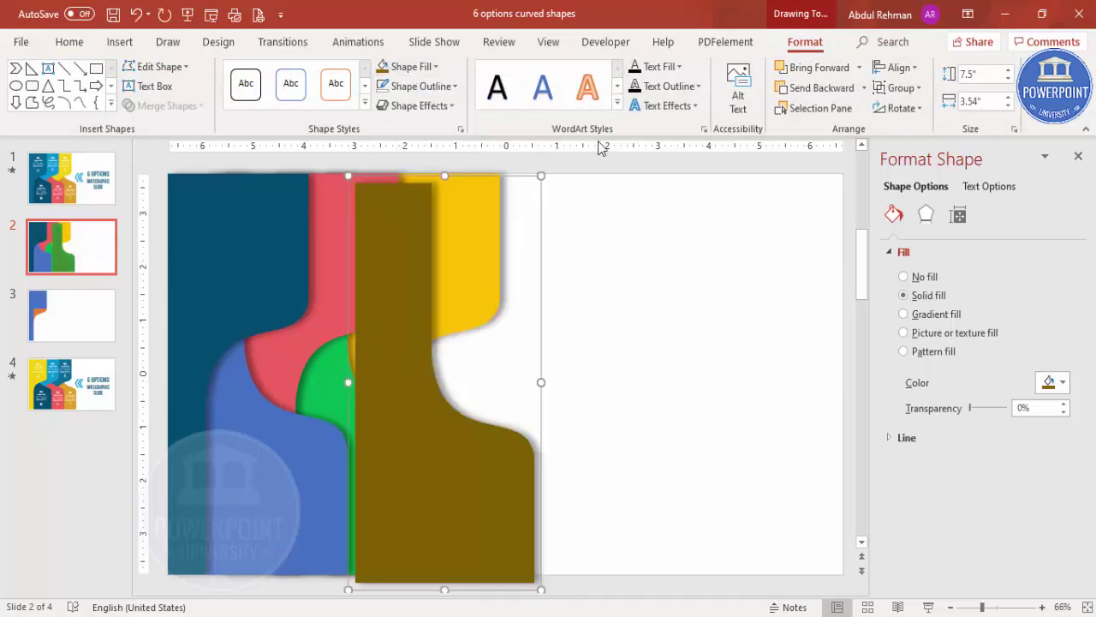
{"action": "left_click", "coordinate": [863, 89]}
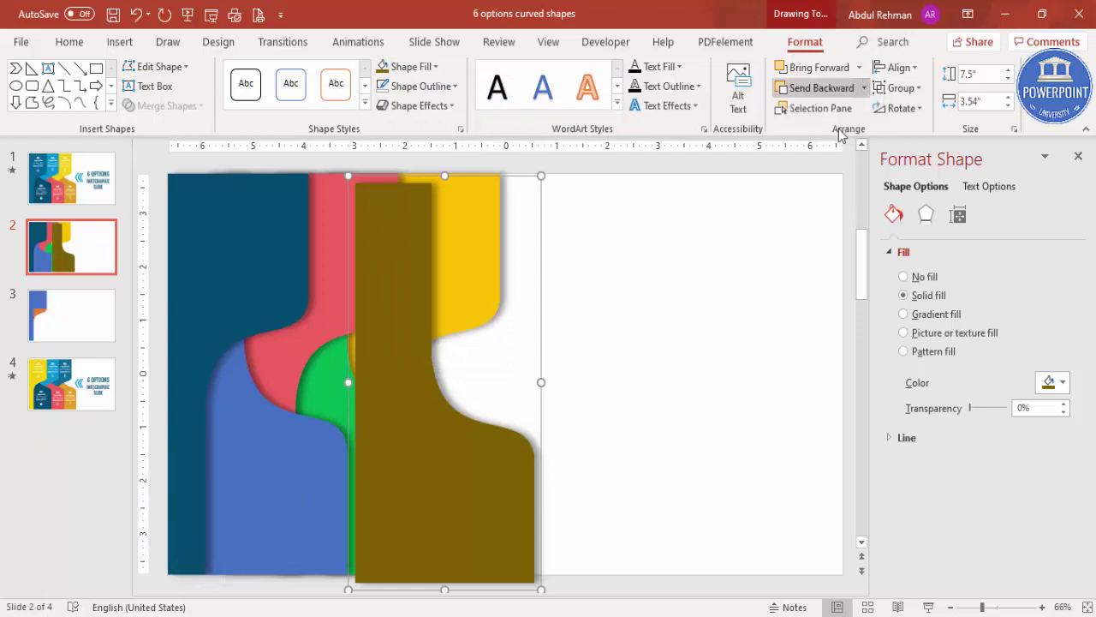
{"action": "left_click", "coordinate": [838, 130]}
{"action": "left_click_drag", "start_coordinate": [479, 503], "coordinate": [477, 495]}
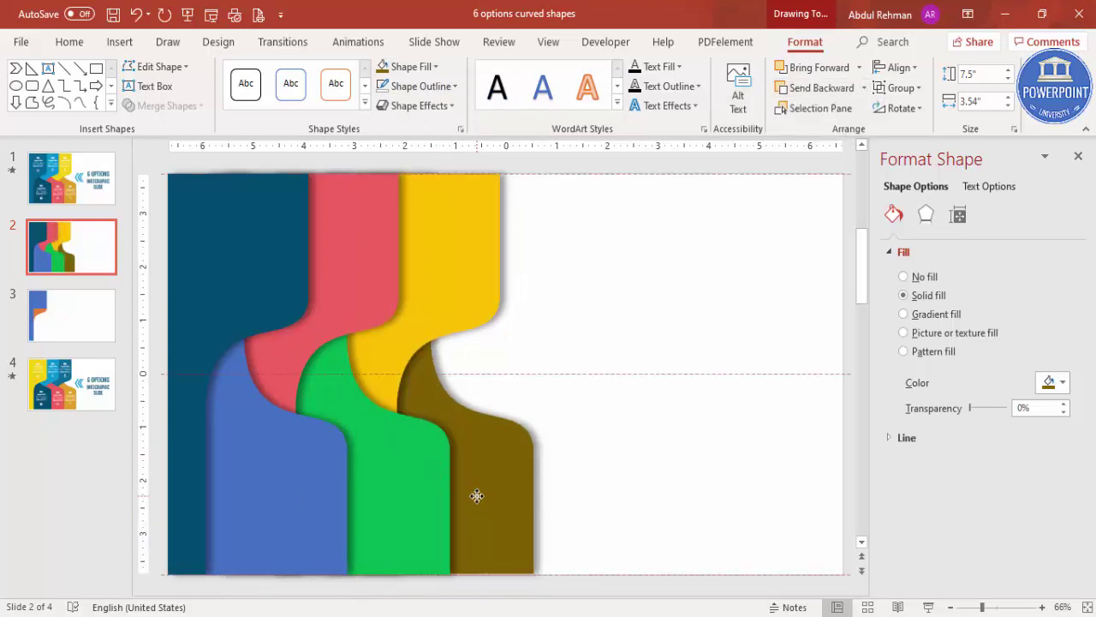
{"action": "left_click", "coordinate": [587, 441]}
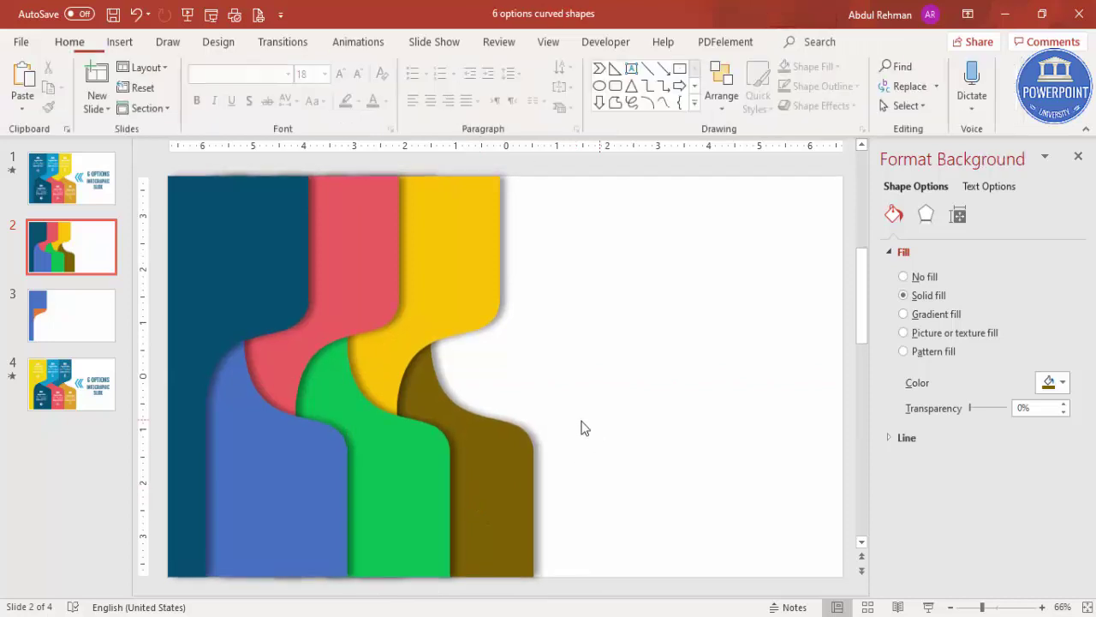
Draw a text box on the dark teal band for the 01 label.
{"action": "left_click", "coordinate": [119, 41]}
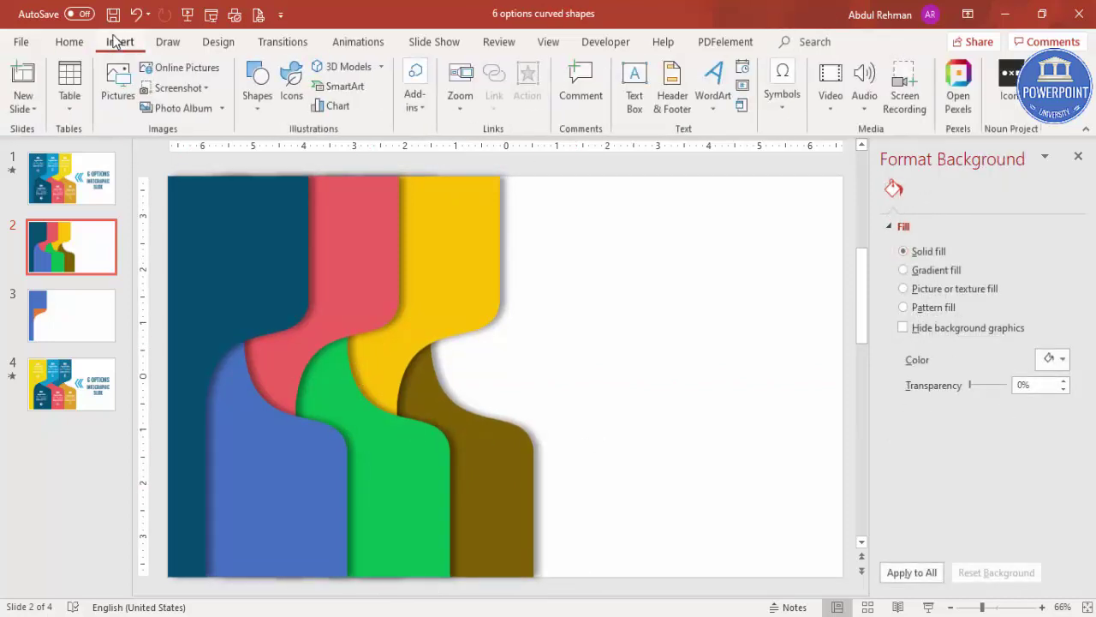
{"action": "left_click", "coordinate": [633, 94]}
{"action": "left_click_drag", "start_coordinate": [206, 224], "coordinate": [289, 246]}
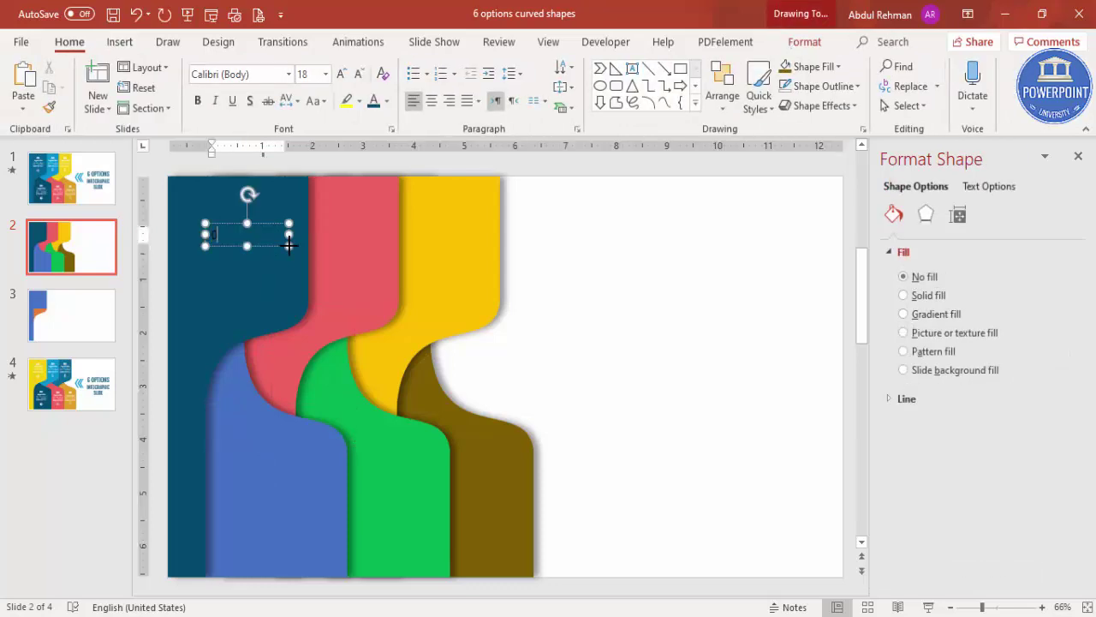
Format the 01 label as centred, bold, white Open Sans at 32 pt and move it up.
{"action": "left_click", "coordinate": [259, 222]}
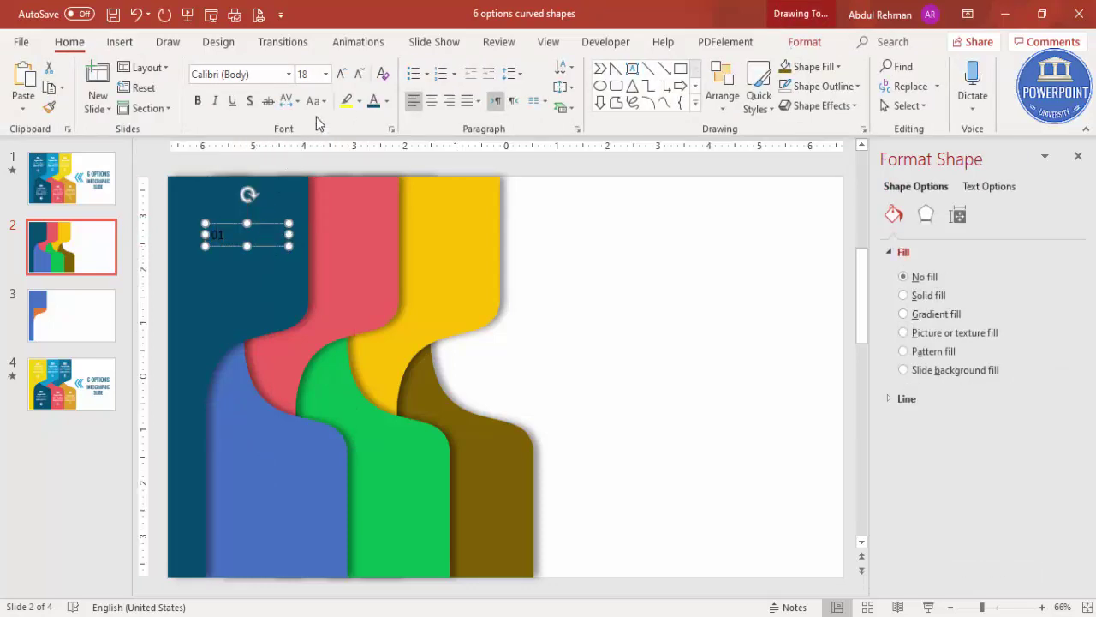
{"action": "left_click", "coordinate": [374, 100]}
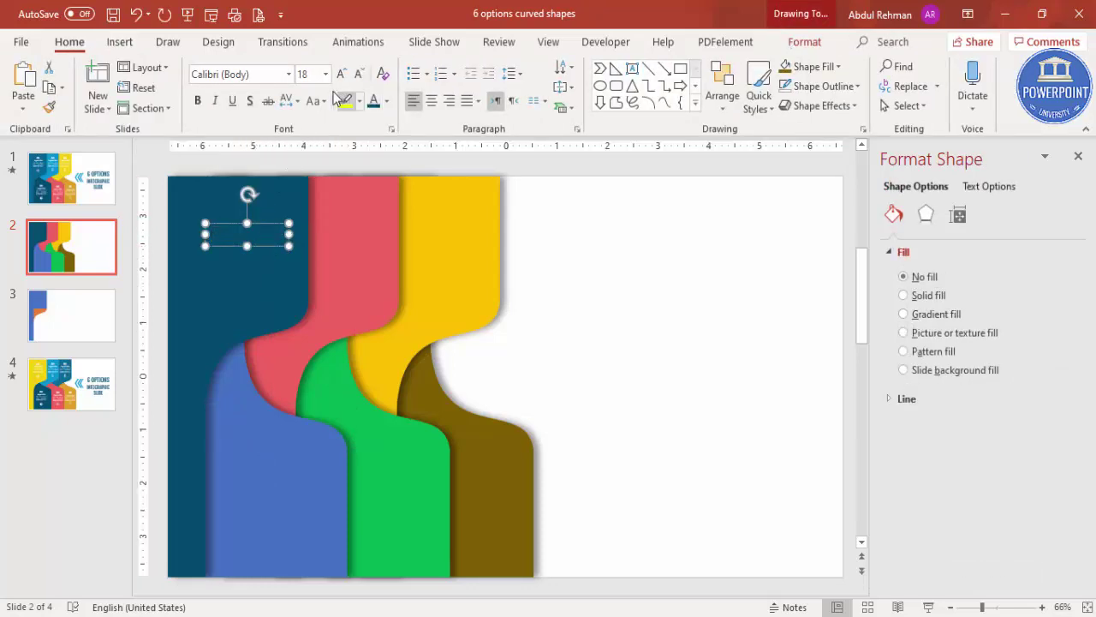
{"action": "left_click", "coordinate": [431, 100]}
{"action": "left_click", "coordinate": [197, 100]}
{"action": "left_click", "coordinate": [249, 75]}
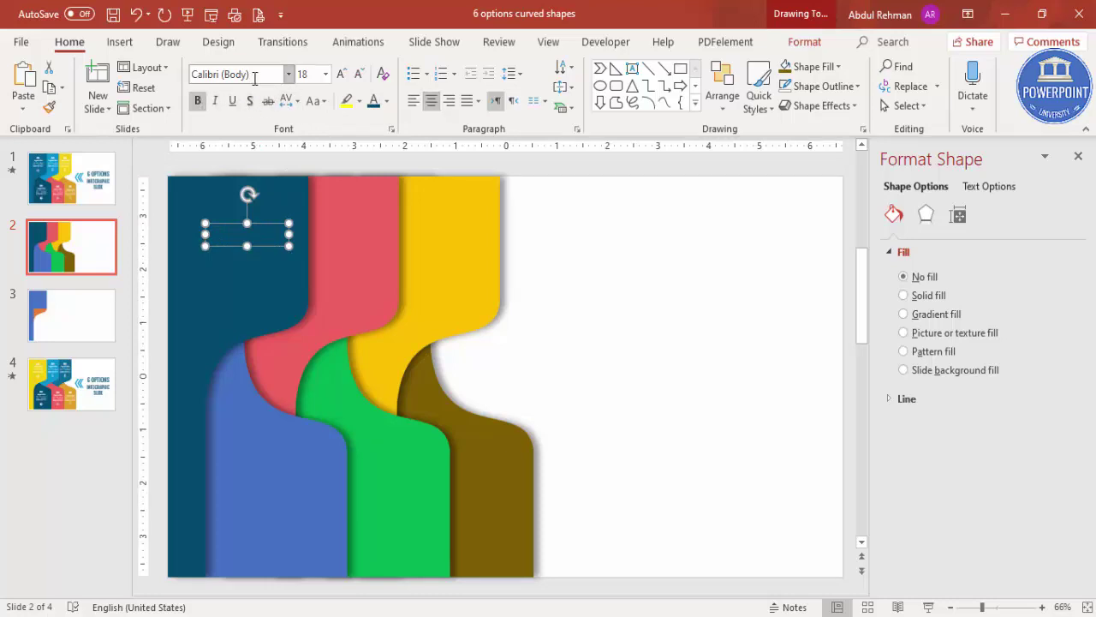
{"action": "type", "text": "Open Sans"}
{"action": "key", "text": "Return"}
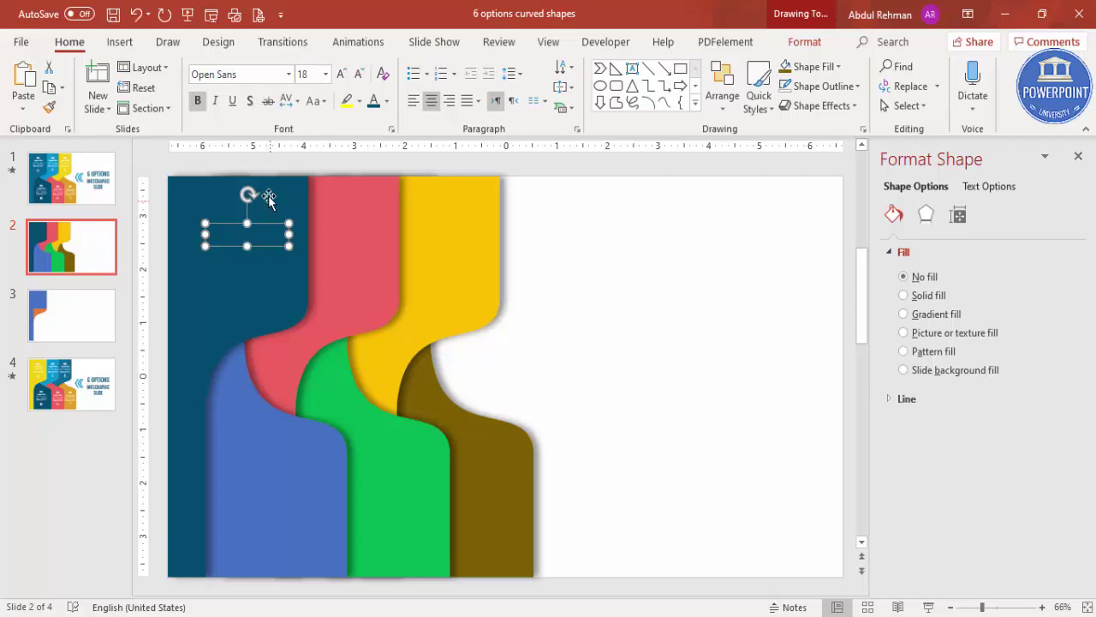
{"action": "left_click", "coordinate": [384, 110]}
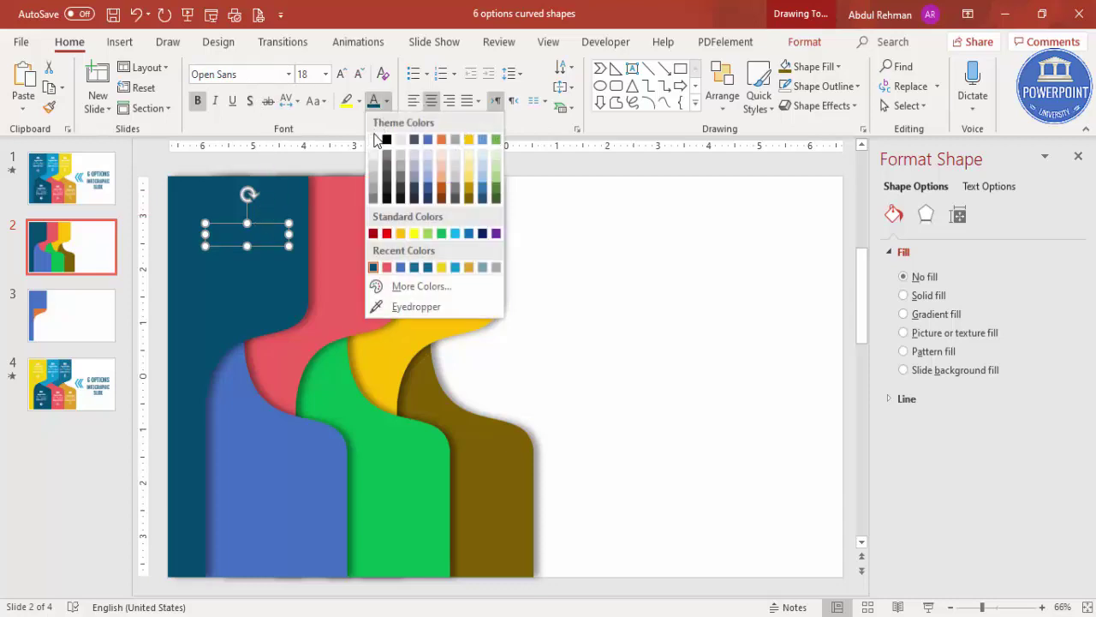
{"action": "left_click", "coordinate": [376, 147]}
{"action": "left_click", "coordinate": [341, 74]}
{"action": "left_click", "coordinate": [340, 74]}
{"action": "left_click", "coordinate": [341, 73]}
{"action": "left_click", "coordinate": [341, 74]}
{"action": "left_click_drag", "start_coordinate": [278, 224], "coordinate": [274, 207]}
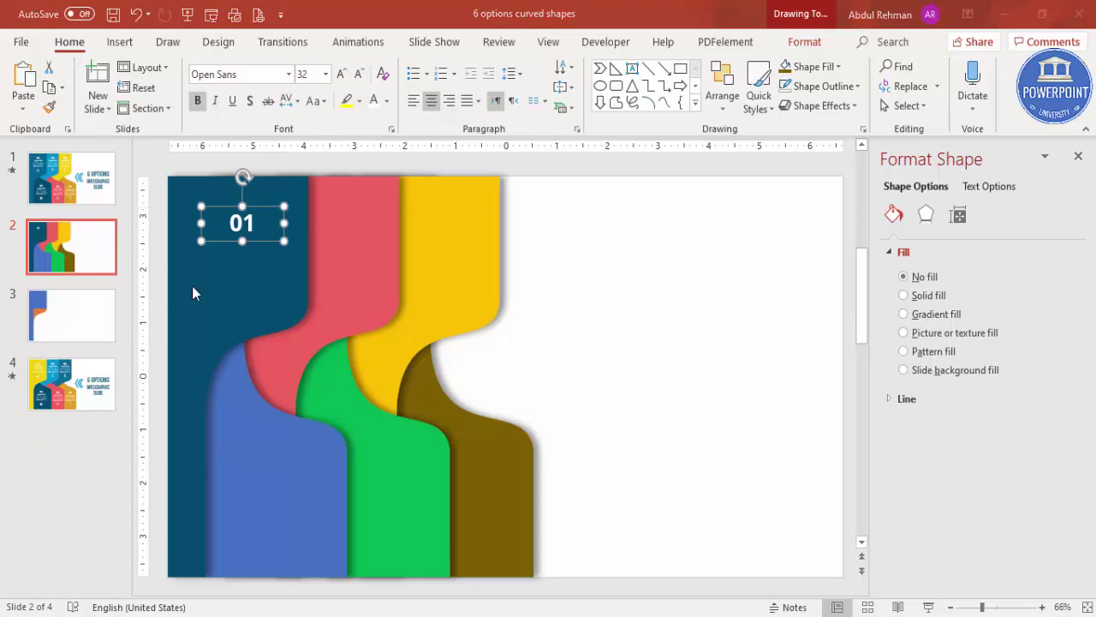
Add a text box below the 01 label reading 'Add your detail text here'.
{"action": "left_click", "coordinate": [118, 43]}
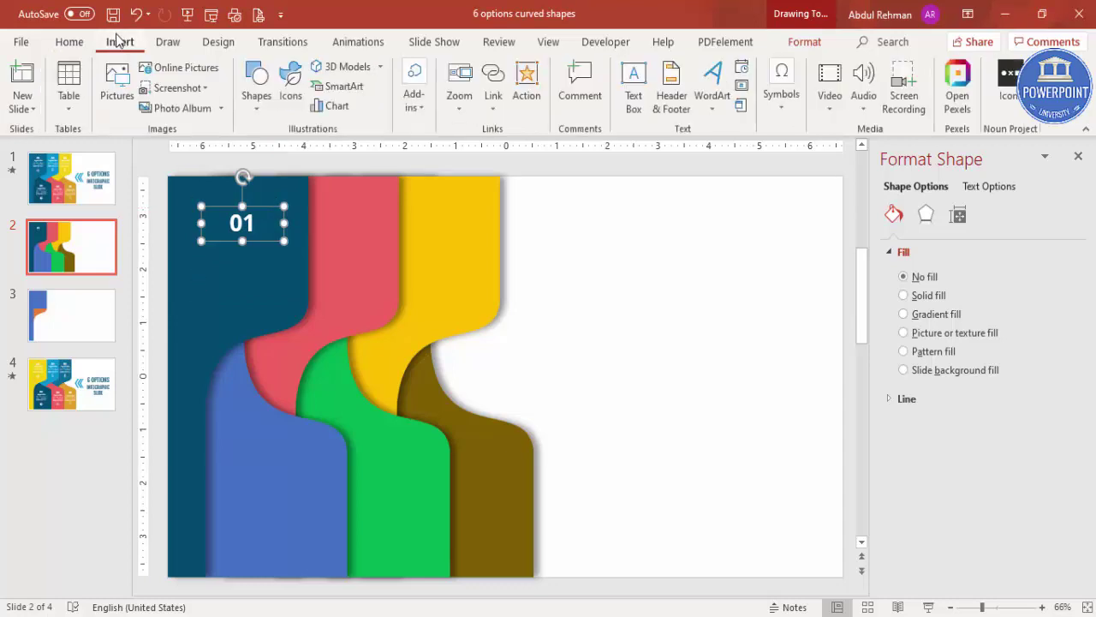
{"action": "left_click", "coordinate": [633, 90]}
{"action": "left_click_drag", "start_coordinate": [202, 257], "coordinate": [295, 288]}
{"action": "type", "text": "Add y"}
{"action": "type", "text": "our det"}
{"action": "type", "text": "i"}
{"action": "type", "text": "ail"}
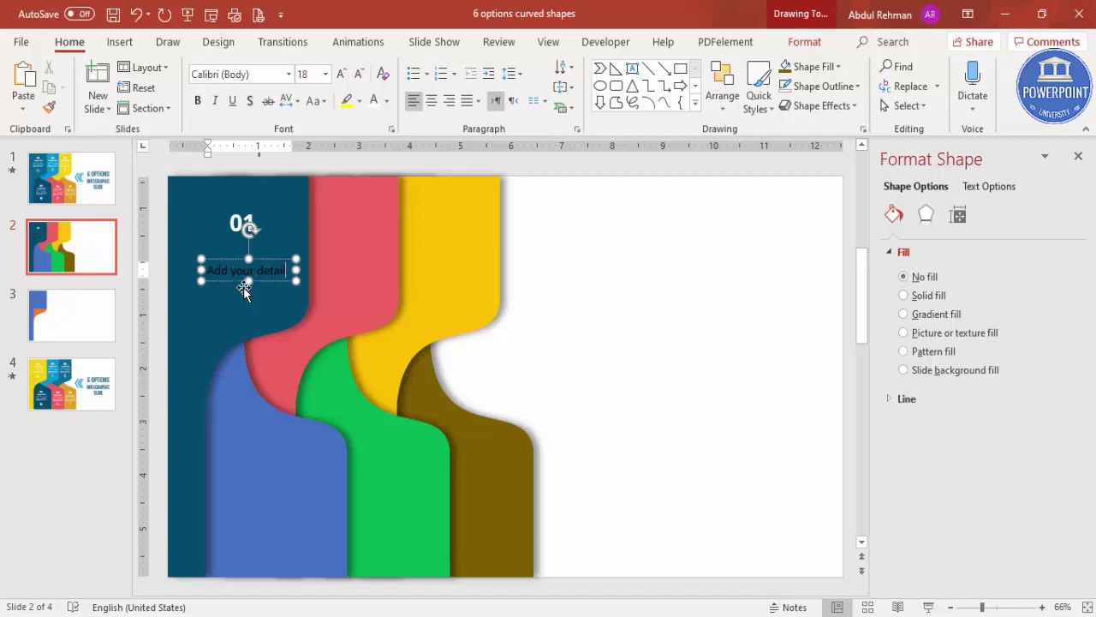
{"action": "type", "text": " text here"}
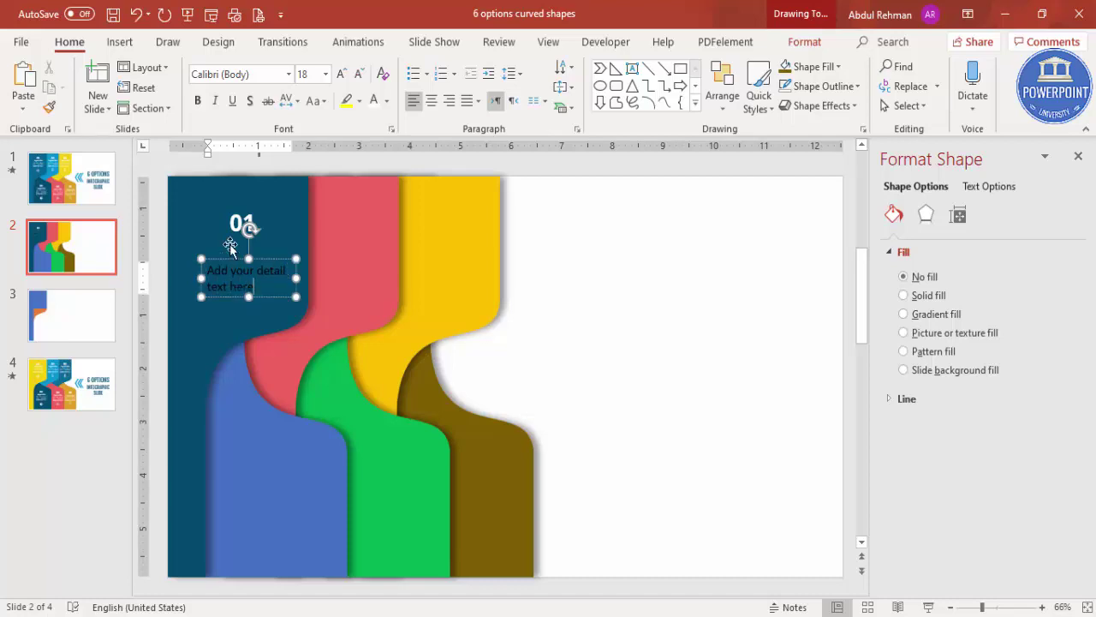
Centre the detail text, make it white at 12 pt, and move it up under 01.
{"action": "key", "text": "Escape"}
{"action": "left_click", "coordinate": [432, 101]}
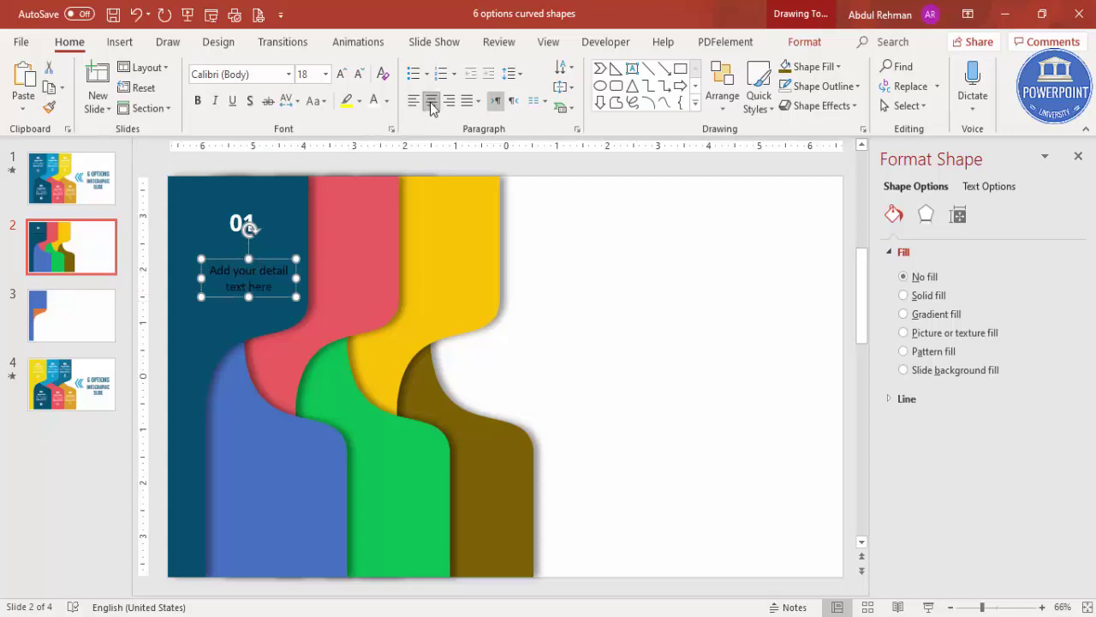
{"action": "left_click", "coordinate": [374, 100]}
{"action": "left_click", "coordinate": [359, 74]}
{"action": "left_click", "coordinate": [359, 74]}
{"action": "left_click_drag", "start_coordinate": [279, 257], "coordinate": [279, 240]}
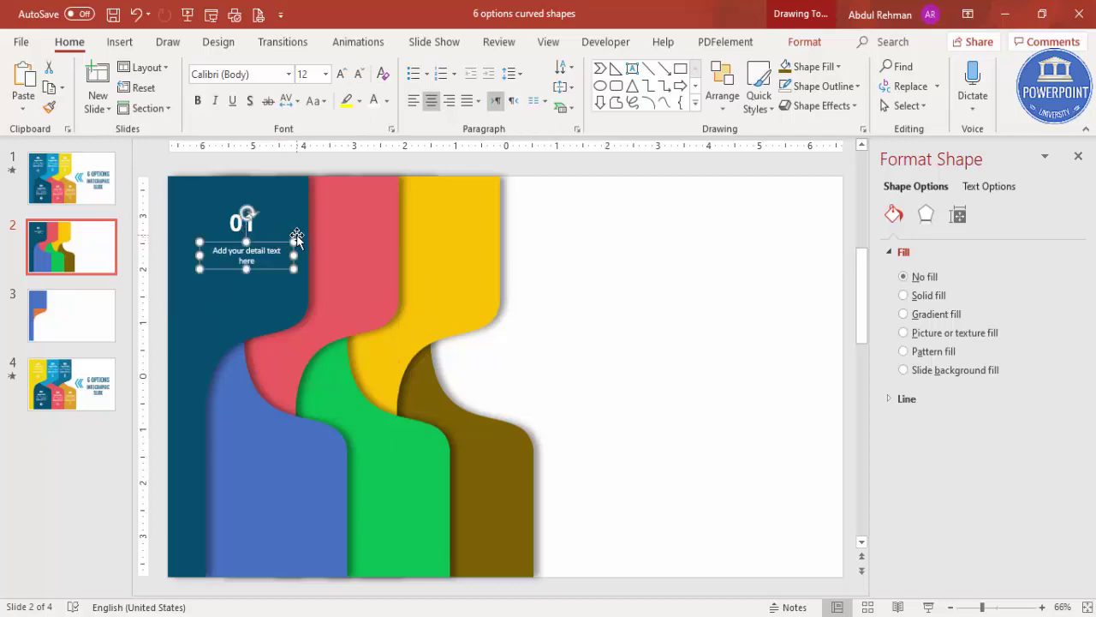
{"action": "left_click", "coordinate": [119, 42]}
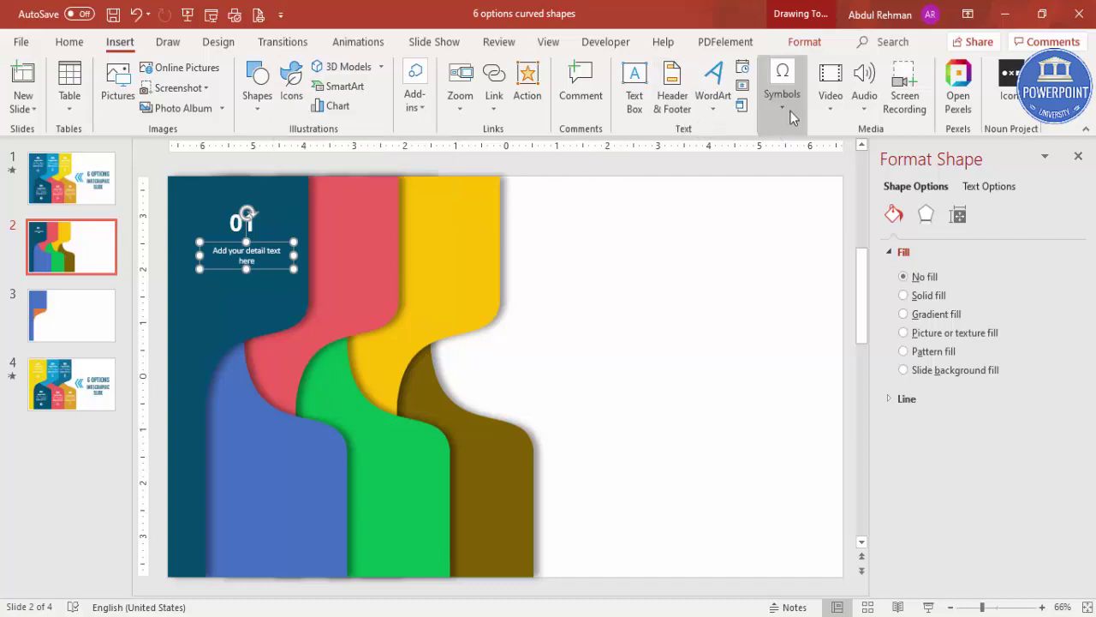
Insert the Webdings bus symbol (code 117) into a new text box below the detail text.
{"action": "left_click", "coordinate": [633, 112]}
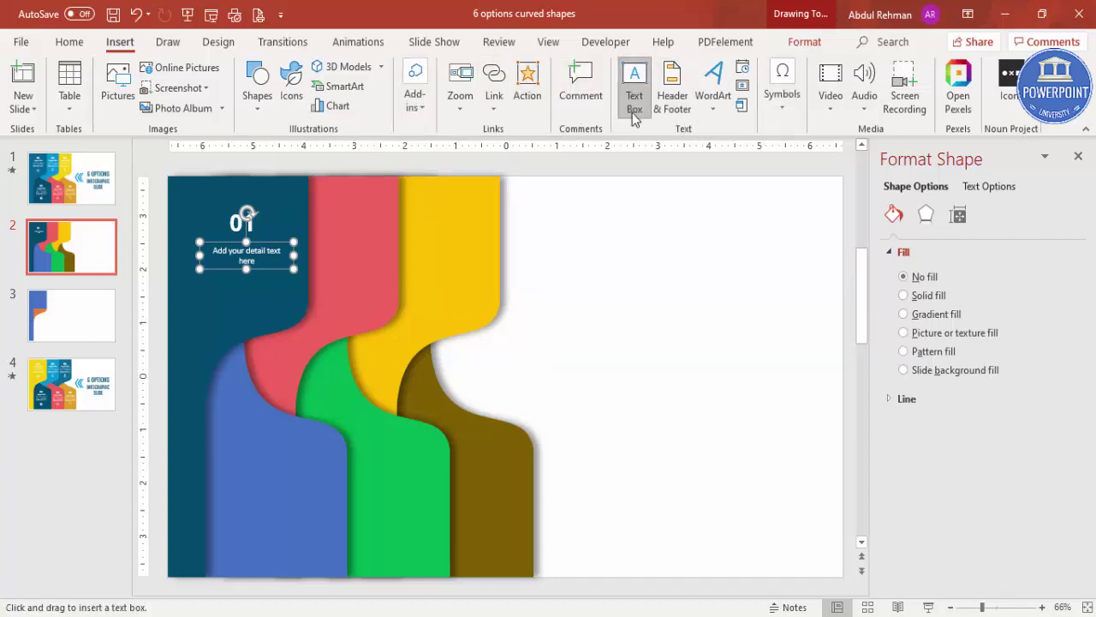
{"action": "left_click_drag", "start_coordinate": [210, 299], "coordinate": [257, 323]}
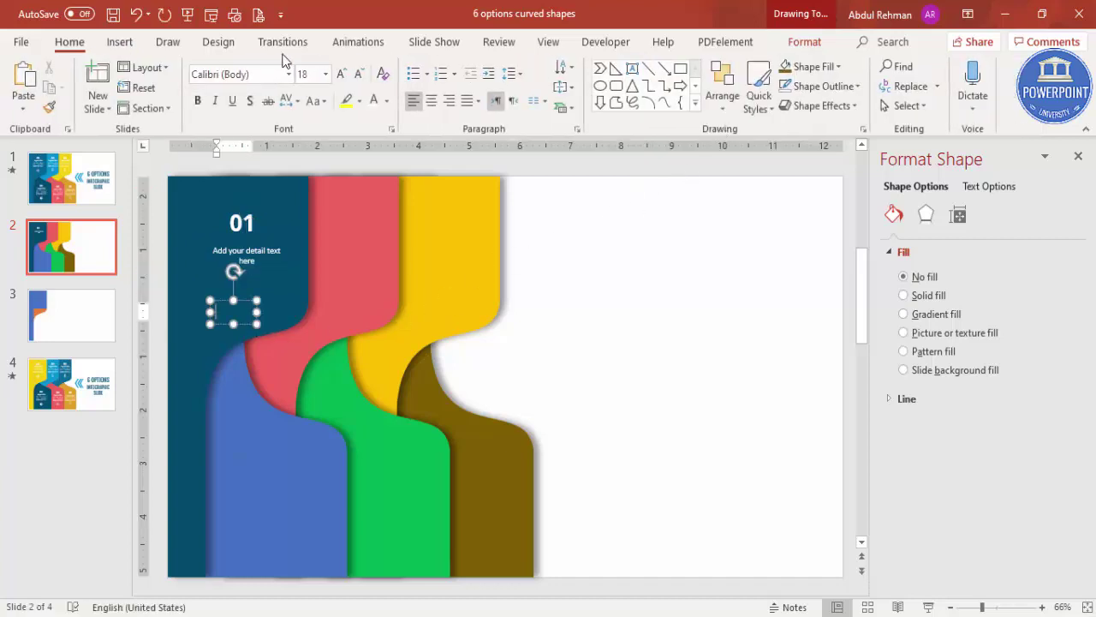
{"action": "left_click", "coordinate": [120, 41]}
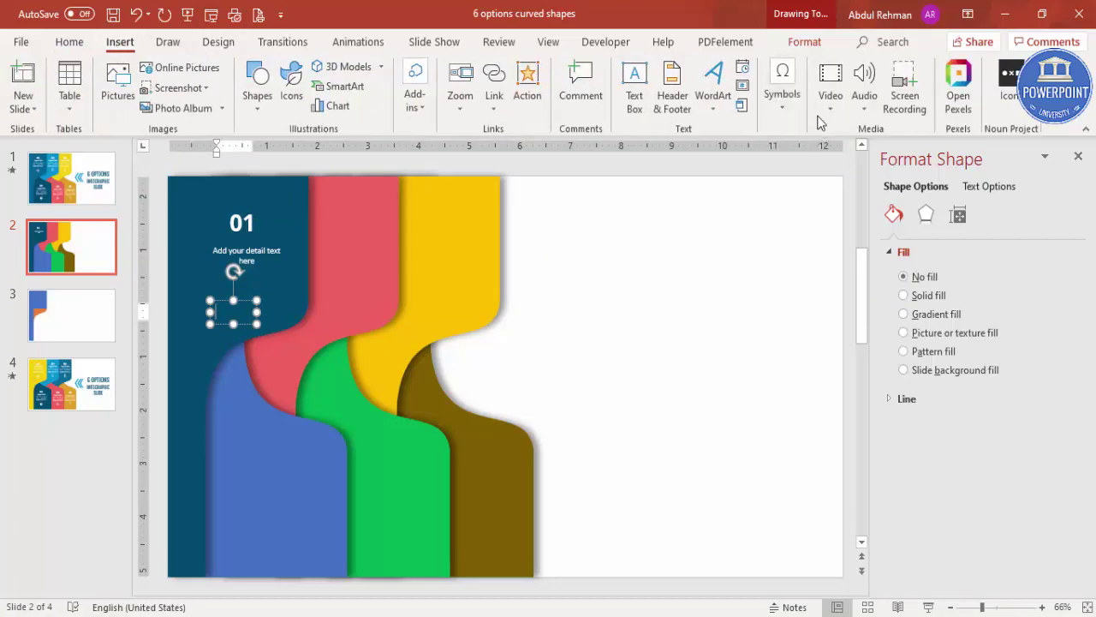
{"action": "left_click", "coordinate": [782, 96]}
{"action": "left_click", "coordinate": [824, 161]}
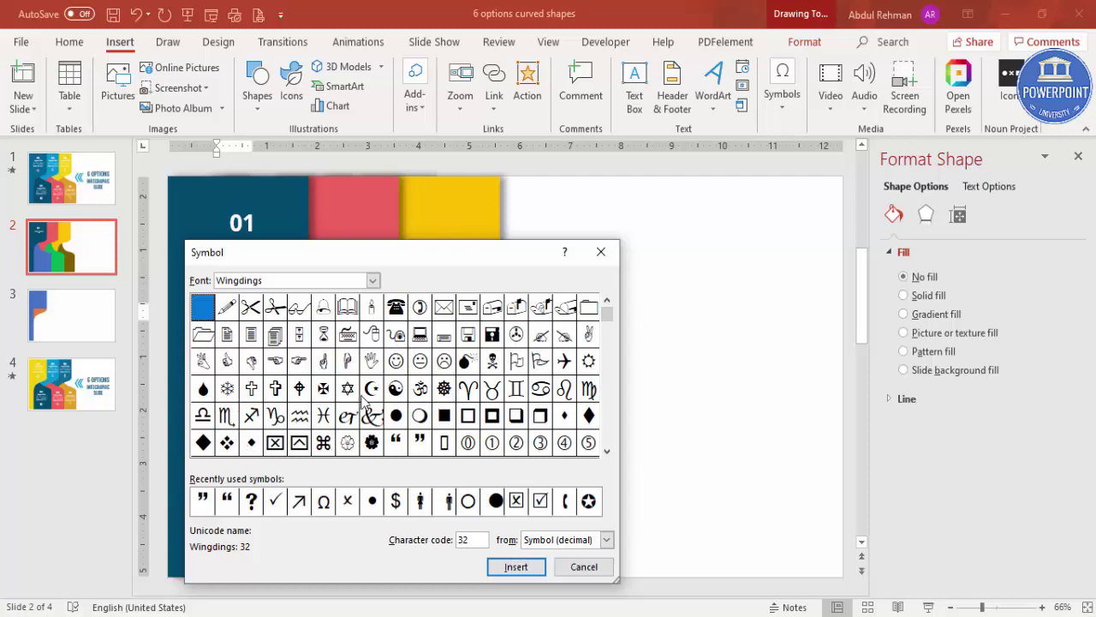
{"action": "left_click", "coordinate": [373, 280]}
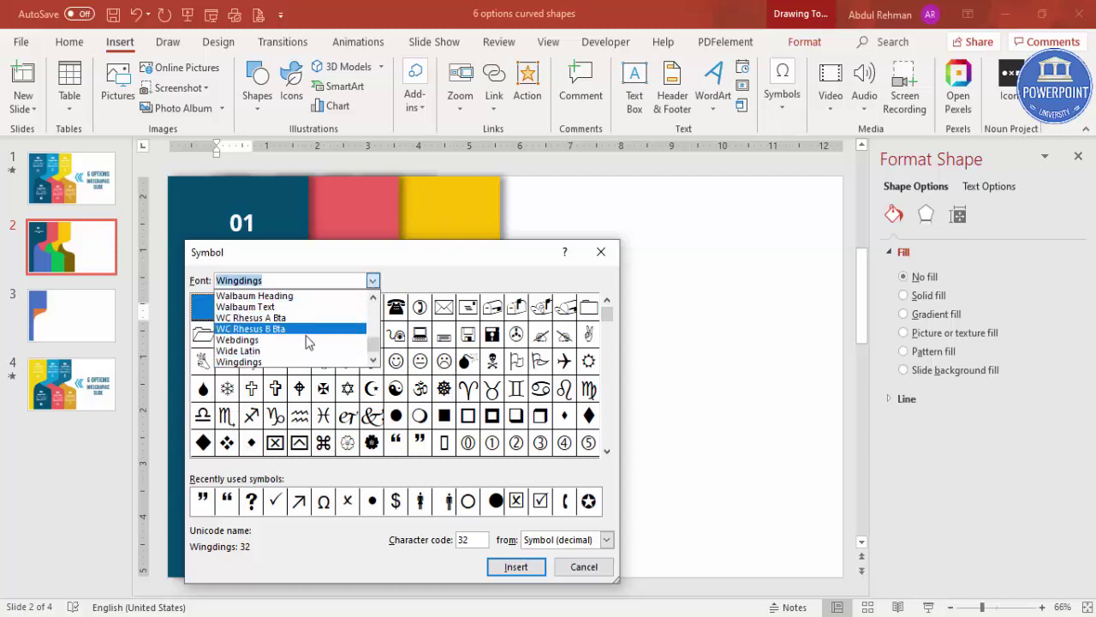
{"action": "left_click", "coordinate": [310, 340]}
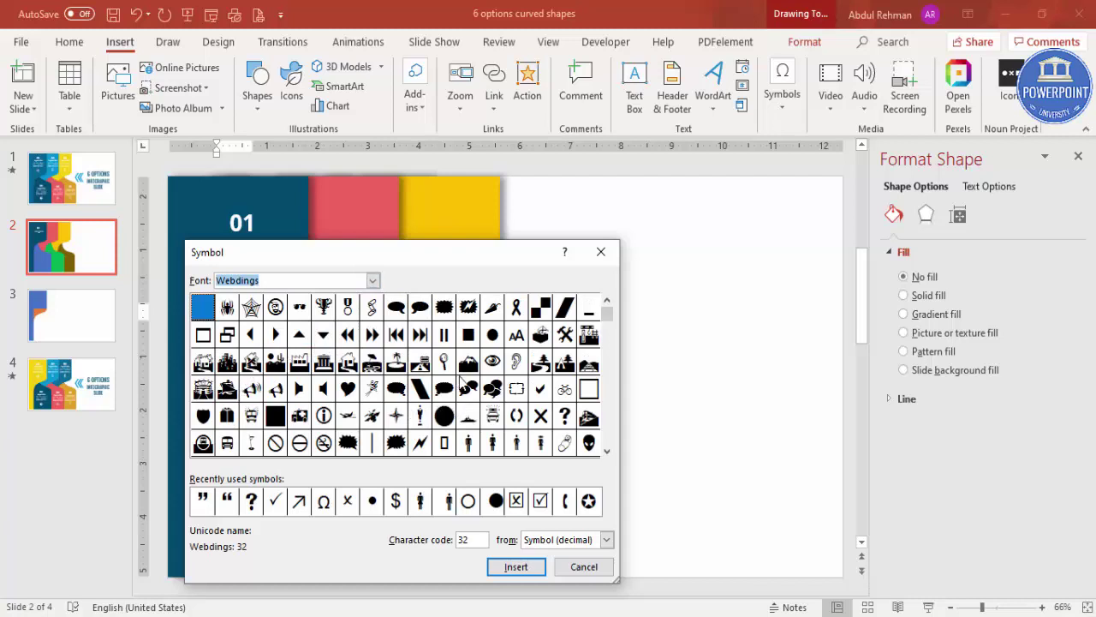
{"action": "left_click", "coordinate": [608, 314]}
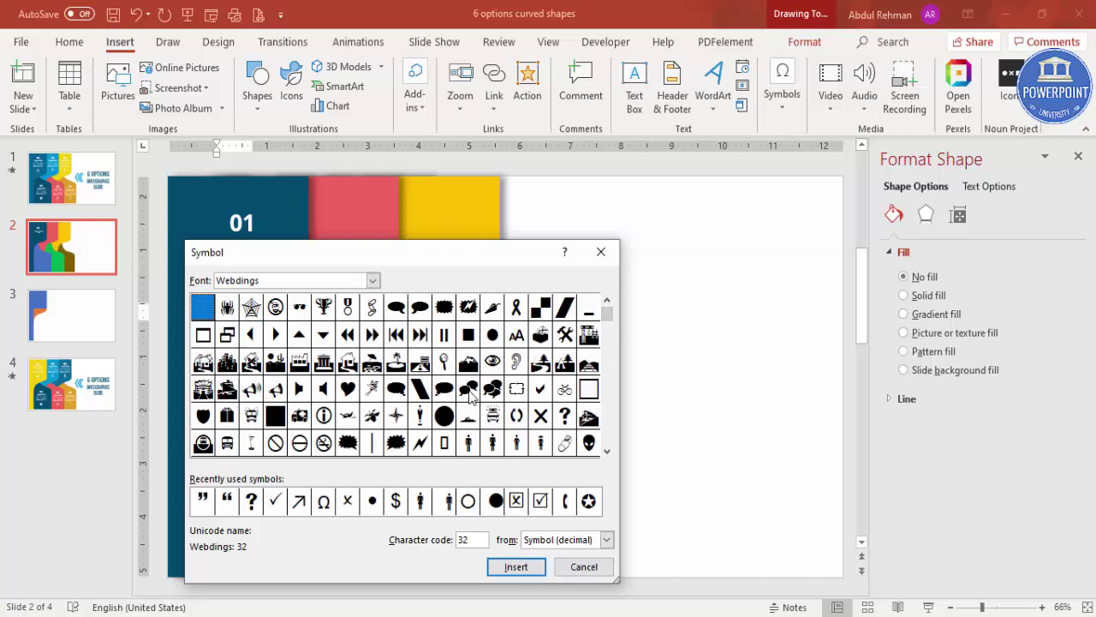
{"action": "left_click", "coordinate": [203, 442]}
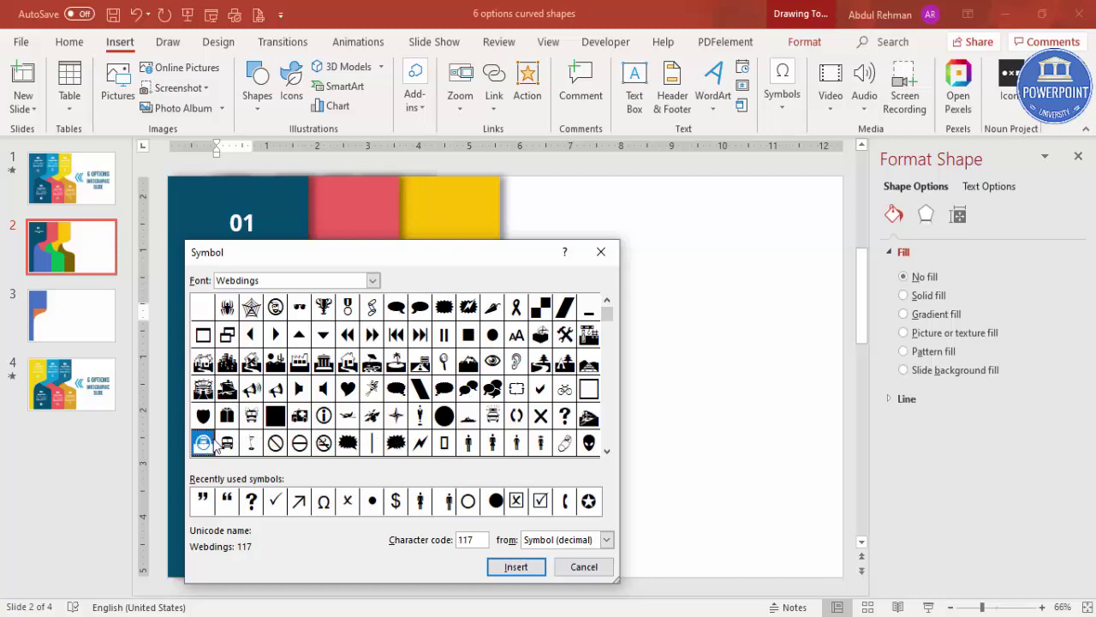
{"action": "left_click", "coordinate": [507, 566]}
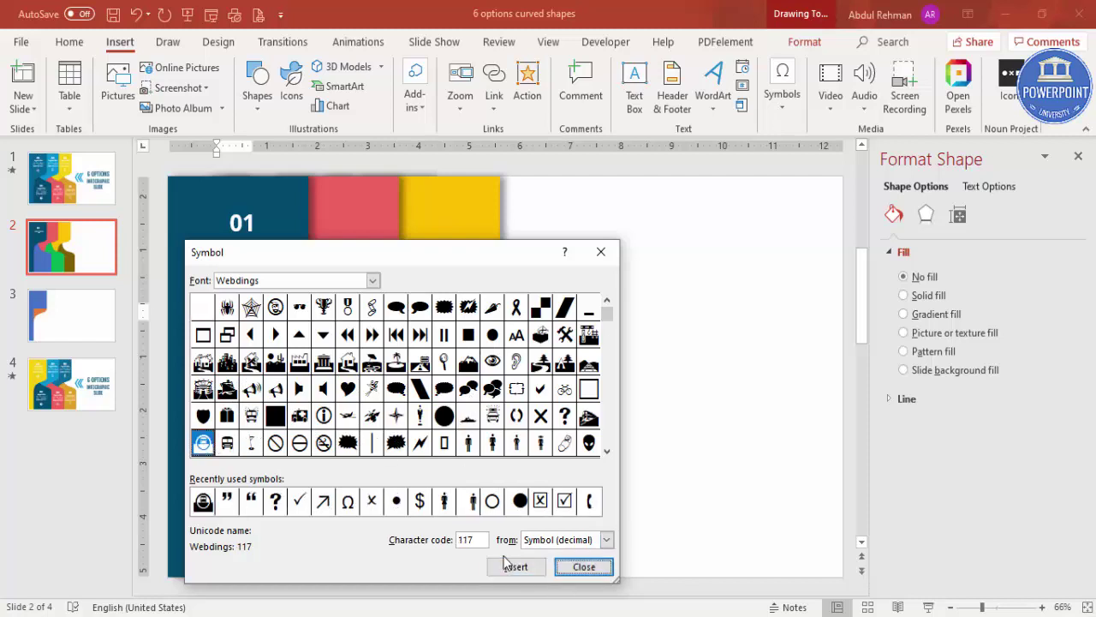
{"action": "left_click", "coordinate": [582, 567]}
Make the bus symbol white at 54 pt and move it under the 01 detail text.
{"action": "left_click", "coordinate": [250, 306]}
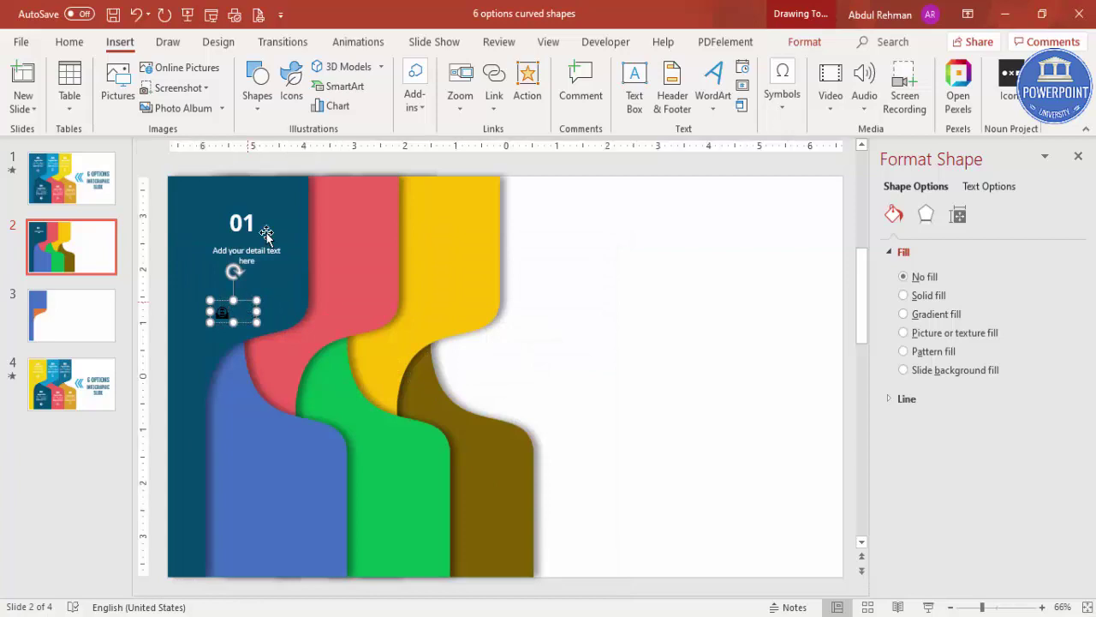
{"action": "left_click", "coordinate": [68, 42]}
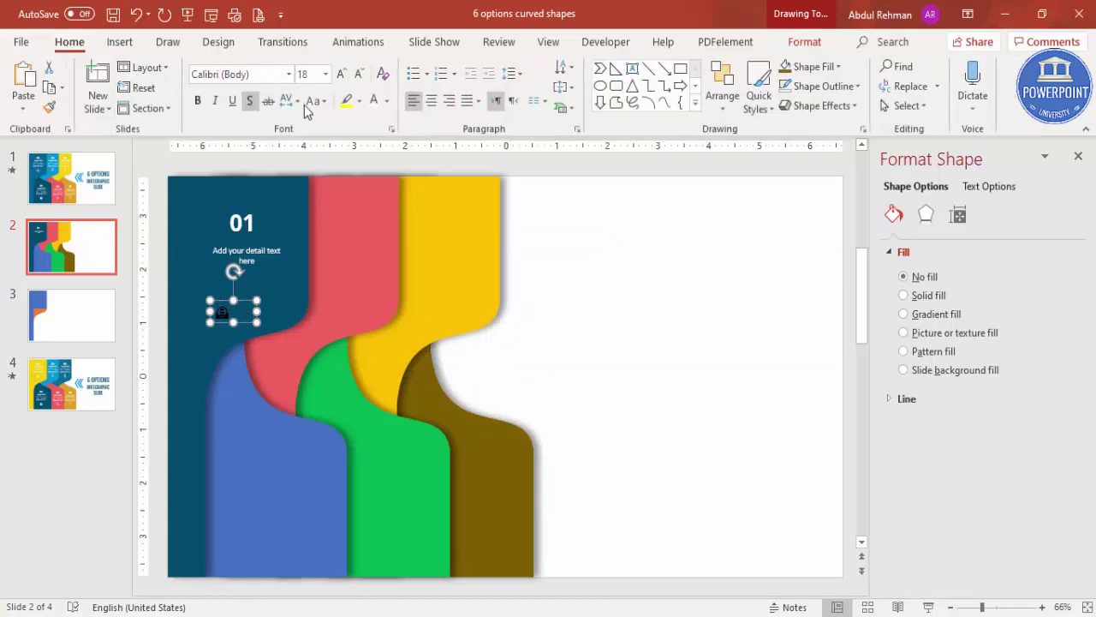
{"action": "left_click", "coordinate": [374, 100]}
{"action": "left_click", "coordinate": [341, 74]}
{"action": "left_click", "coordinate": [341, 74]}
{"action": "left_click", "coordinate": [341, 73]}
{"action": "left_click", "coordinate": [341, 73]}
{"action": "left_click", "coordinate": [341, 74]}
{"action": "left_click", "coordinate": [341, 74]}
{"action": "left_click", "coordinate": [341, 74]}
{"action": "left_click", "coordinate": [340, 73]}
{"action": "left_click", "coordinate": [340, 74]}
{"action": "left_click_drag", "start_coordinate": [249, 302], "coordinate": [265, 261]}
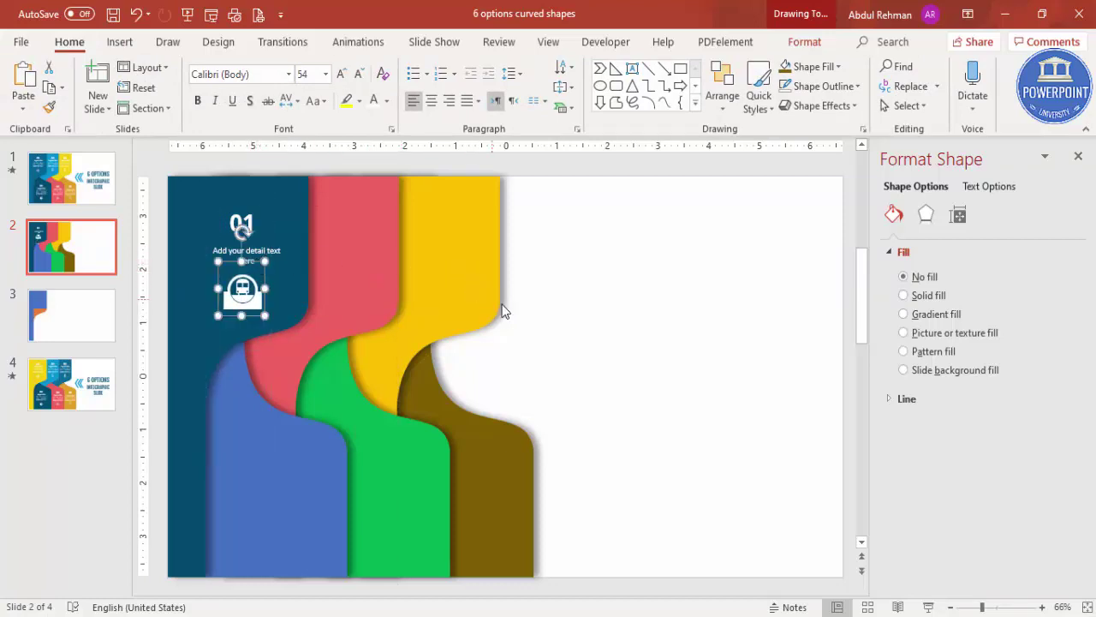
{"action": "left_click", "coordinate": [536, 311]}
Group the 01 number with its detail text and place a duplicate on the blue band.
{"action": "left_click", "coordinate": [240, 223]}
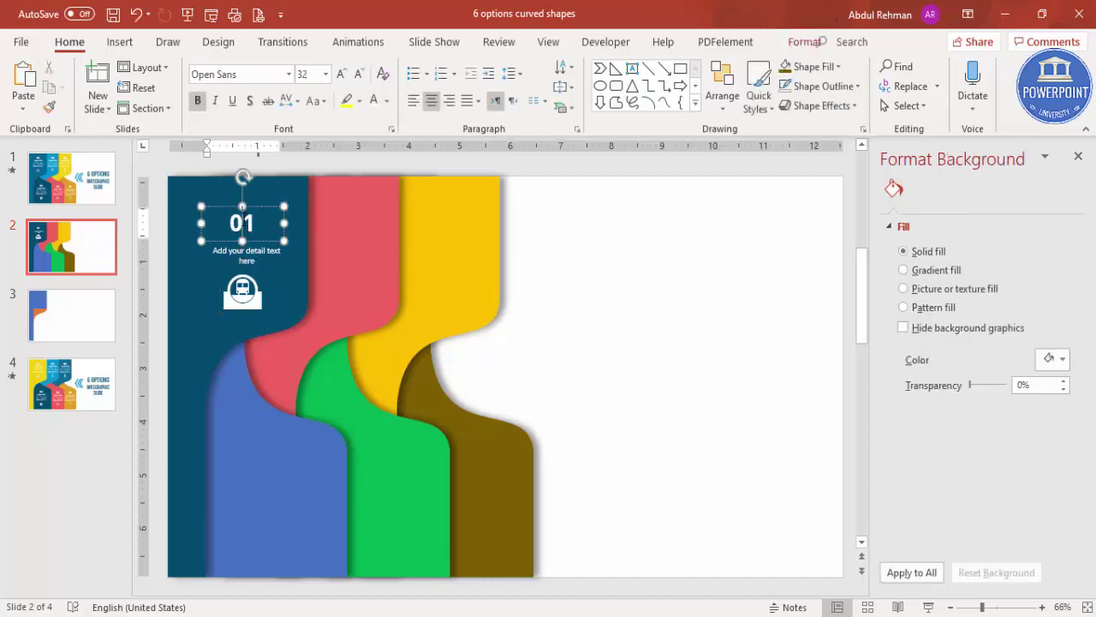
{"action": "left_click", "coordinate": [273, 255], "text": "shift"}
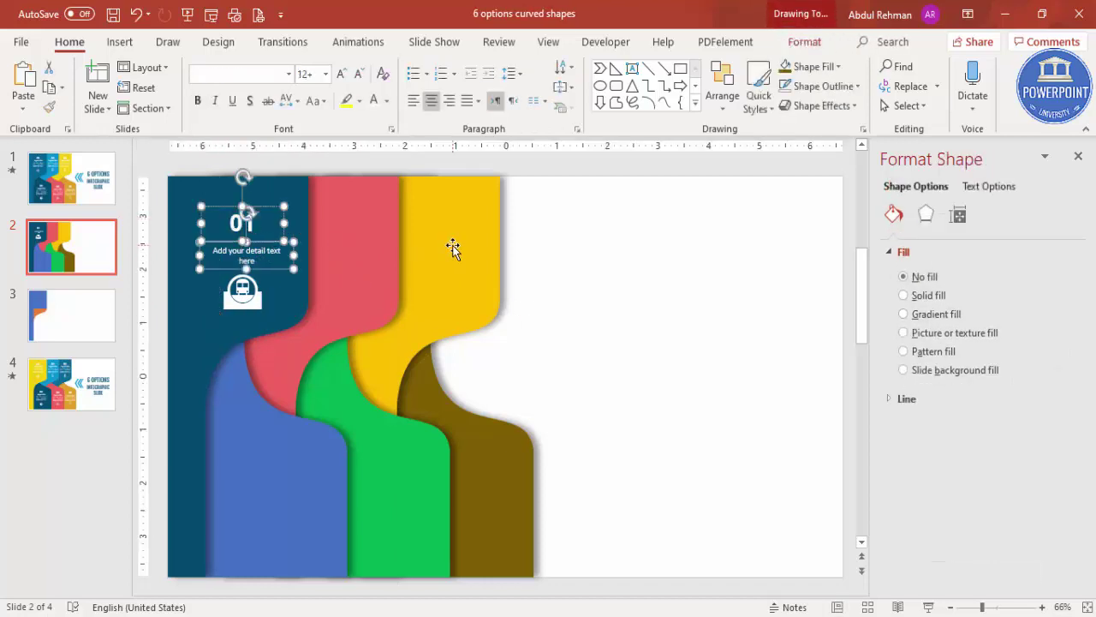
{"action": "key", "text": "ctrl+g"}
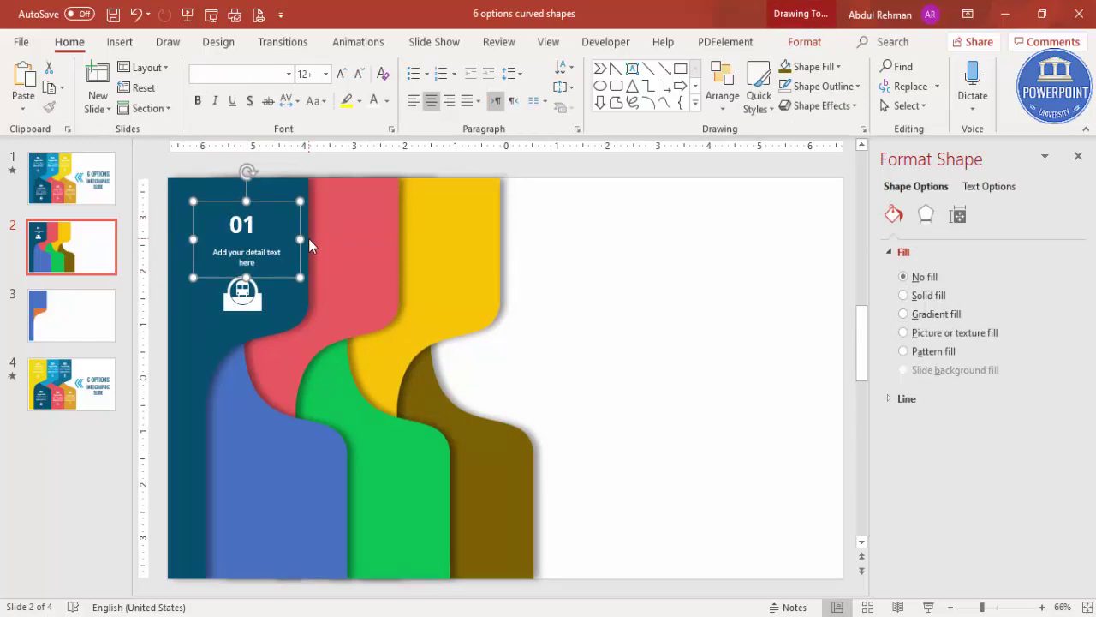
{"action": "key", "text": "ctrl+d"}
{"action": "left_click_drag", "start_coordinate": [286, 210], "coordinate": [348, 247]}
Position further label copies on the red, green, yellow and brown bands, undoing an accidental band move.
{"action": "scroll", "coordinate": [297, 449], "scroll_direction": "down", "scroll_amount": 3}
{"action": "scroll", "coordinate": [421, 214], "scroll_direction": "up", "scroll_amount": 3}
{"action": "key", "text": "ctrl+z"}
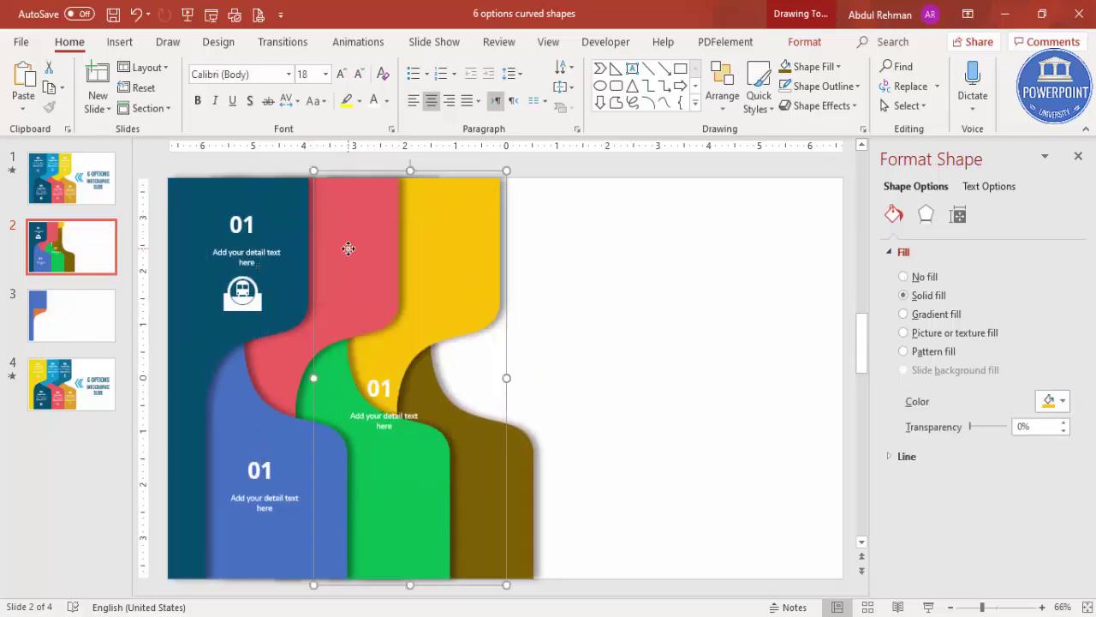
{"action": "left_click", "coordinate": [394, 370]}
{"action": "left_click_drag", "start_coordinate": [401, 354], "coordinate": [421, 441]}
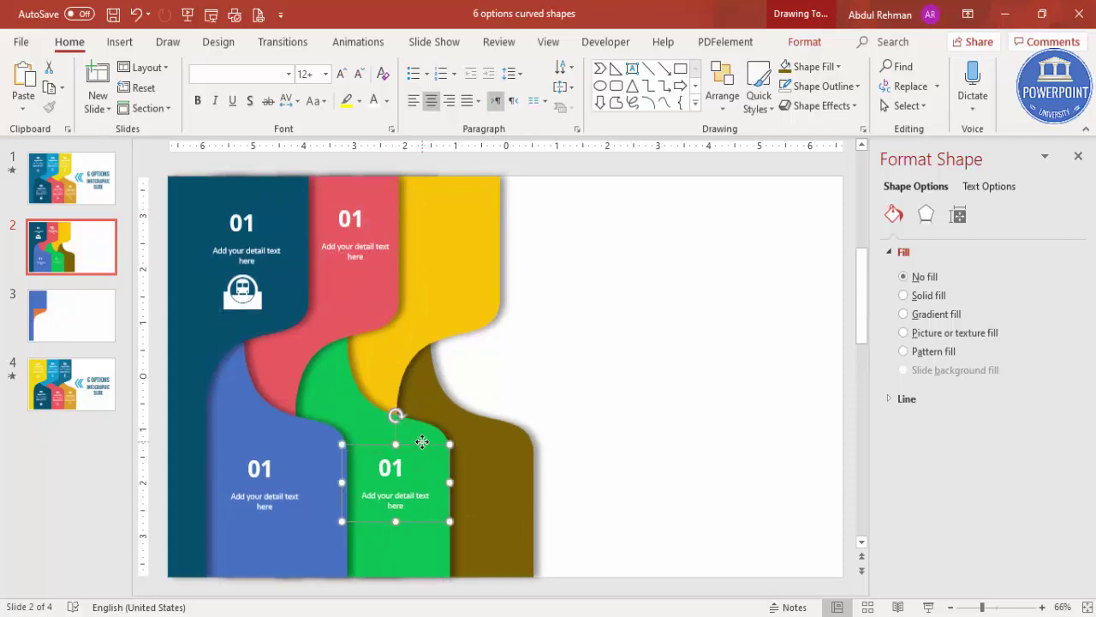
{"action": "scroll", "coordinate": [421, 441], "scroll_direction": "down", "scroll_amount": 5}
{"action": "left_click_drag", "start_coordinate": [468, 502], "coordinate": [535, 253]}
{"action": "scroll", "coordinate": [533, 268], "scroll_direction": "up", "scroll_amount": 5}
{"action": "left_click_drag", "start_coordinate": [509, 450], "coordinate": [477, 186]}
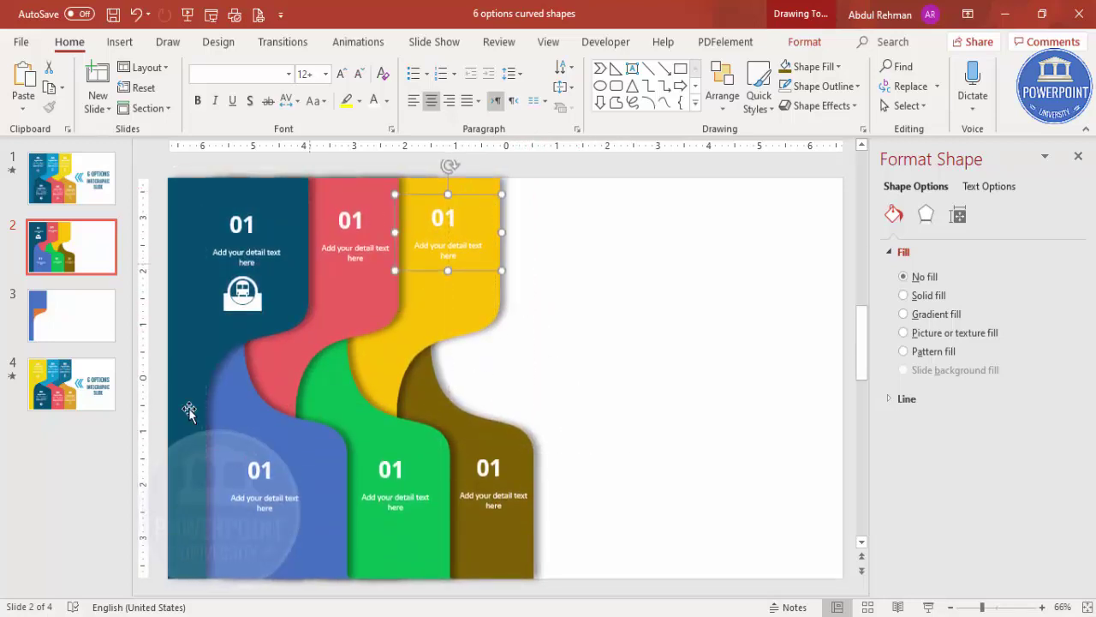
{"action": "left_click", "coordinate": [268, 462]}
Renumber the blue, red and green band labels to 02, 03 and 04.
{"action": "type", "text": "2"}
{"action": "left_click", "coordinate": [356, 214]}
{"action": "key", "text": "BackSpace"}
{"action": "type", "text": "3"}
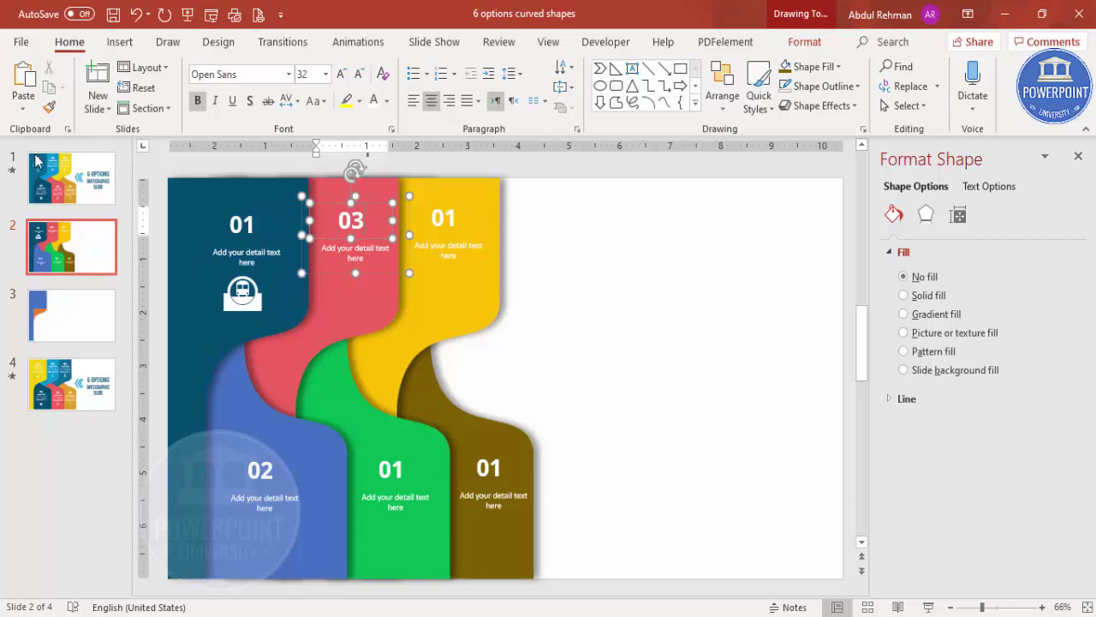
{"action": "left_click", "coordinate": [397, 467]}
{"action": "key", "text": "BackSpace"}
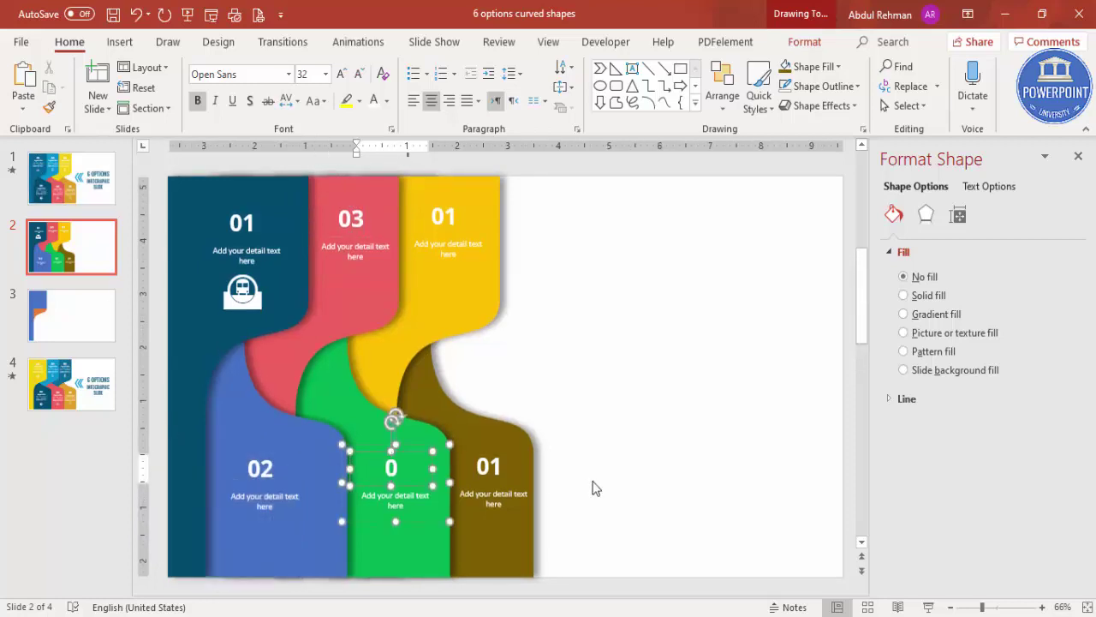
{"action": "type", "text": "4"}
Renumber the yellow and brown band labels to 05 and 06.
{"action": "left_click", "coordinate": [457, 218]}
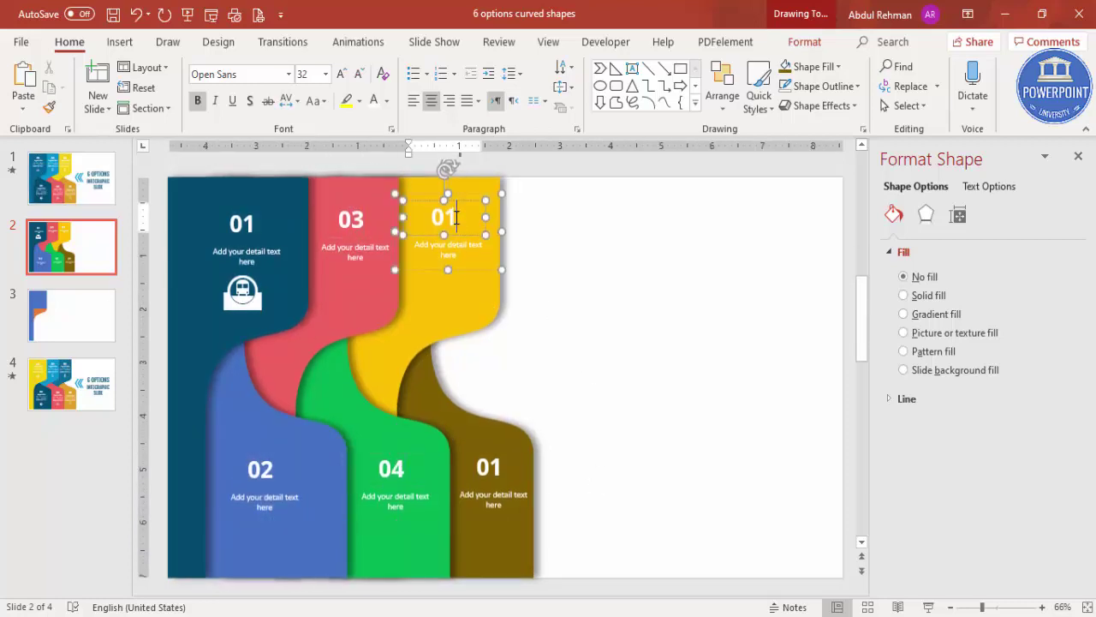
{"action": "key", "text": "BackSpace"}
{"action": "type", "text": "5"}
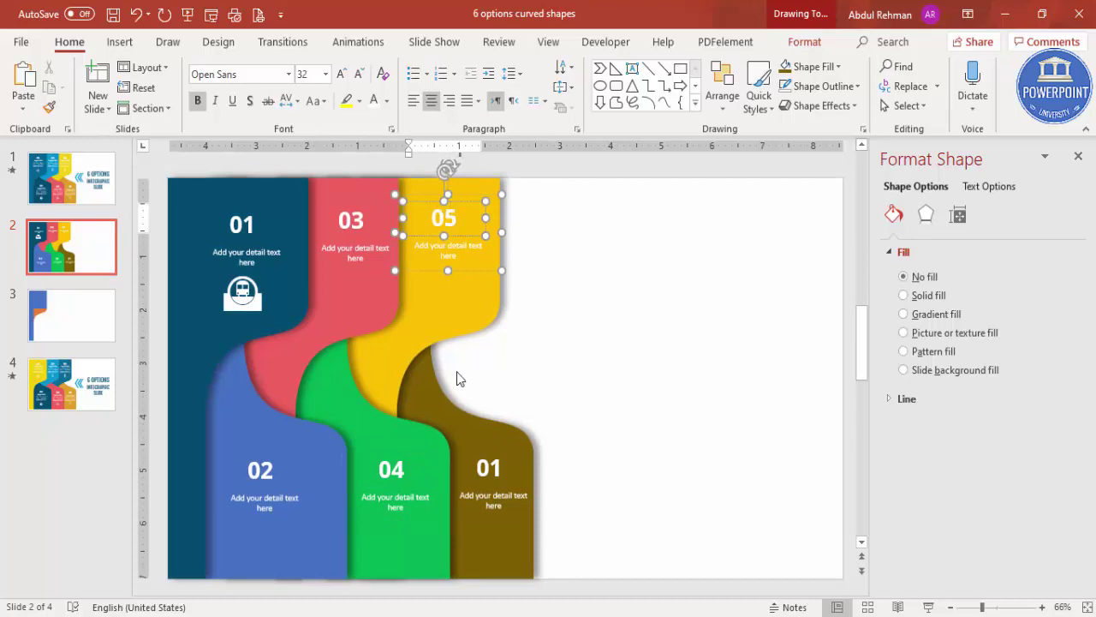
{"action": "left_click", "coordinate": [501, 456]}
{"action": "key", "text": "BackSpace"}
{"action": "type", "text": "6"}
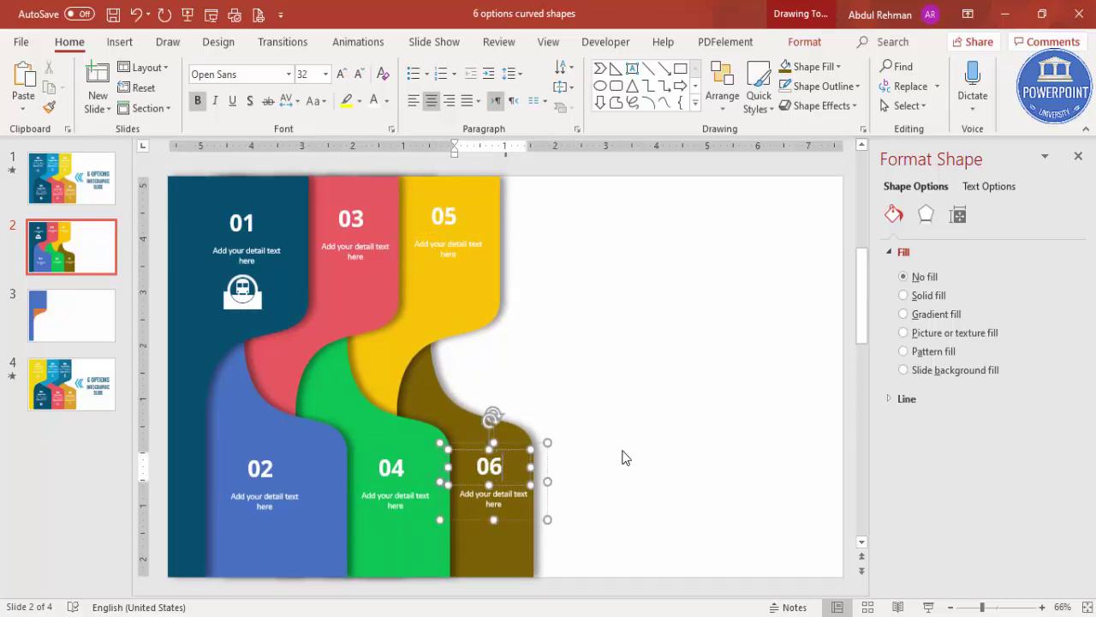
{"action": "left_click", "coordinate": [566, 339]}
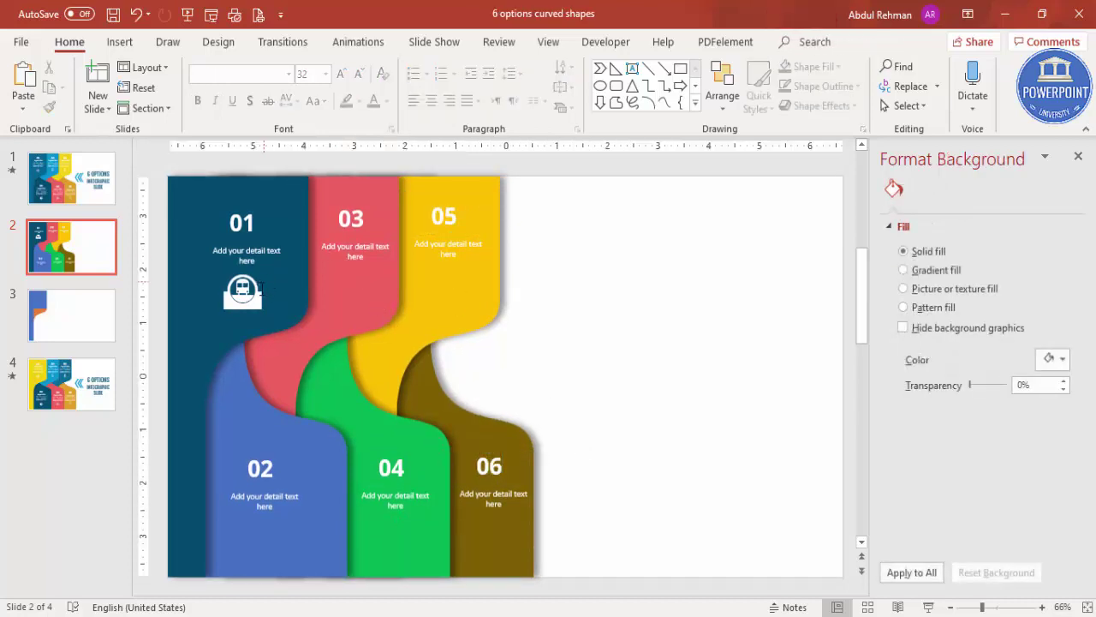
Insert an Analytics bar chart icon, move it onto the red 03 band, and fill it white.
{"action": "left_click", "coordinate": [120, 41]}
{"action": "left_click", "coordinate": [293, 79]}
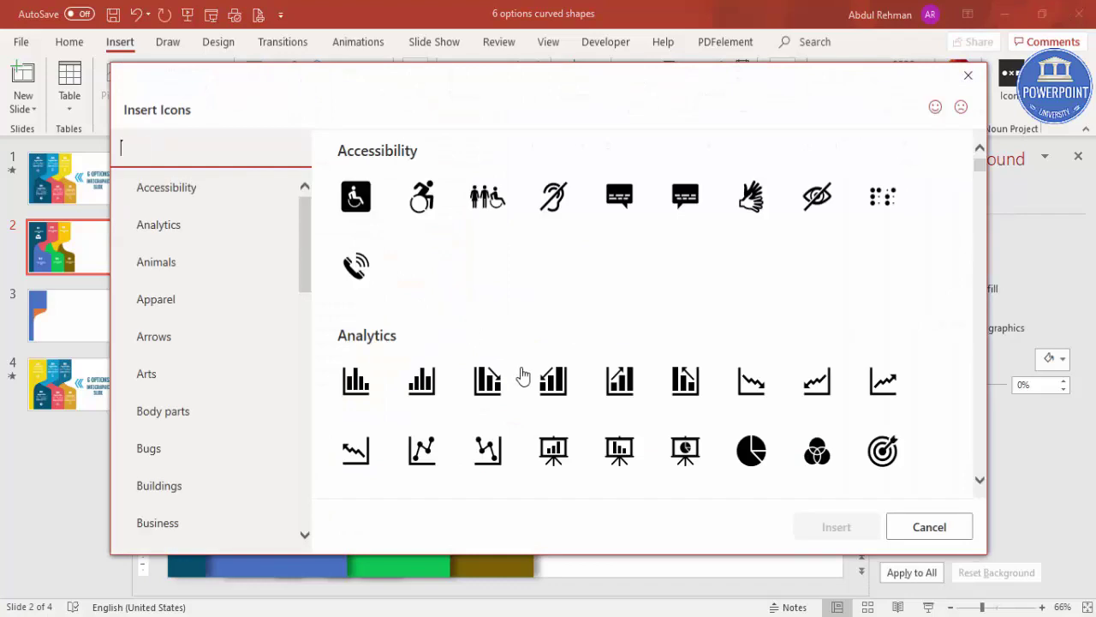
{"action": "left_click", "coordinate": [561, 373]}
{"action": "left_click", "coordinate": [828, 519]}
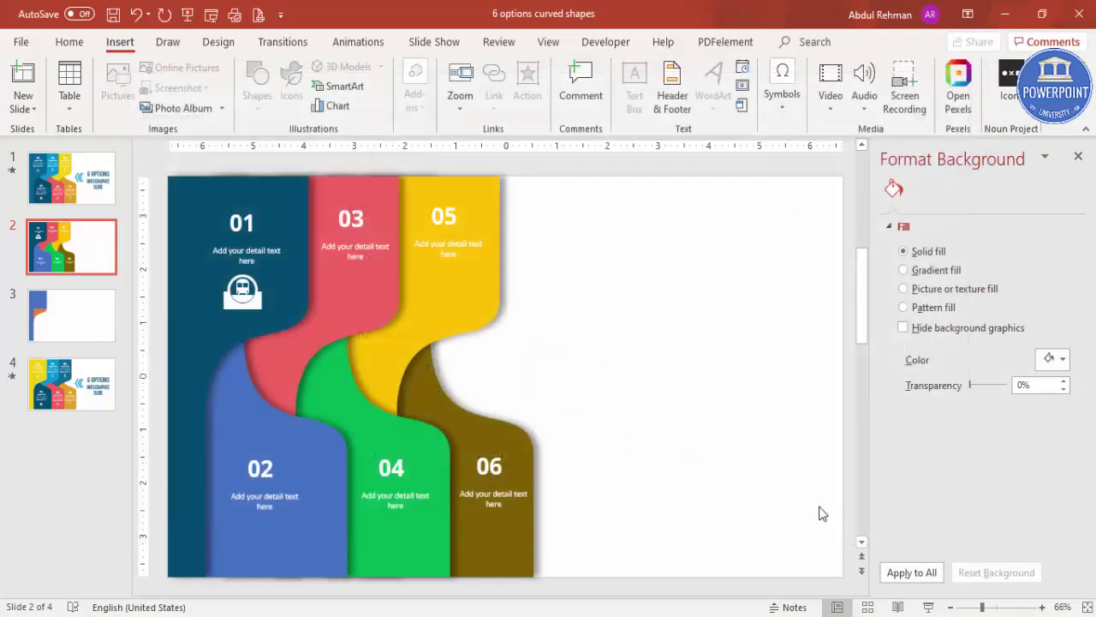
{"action": "left_click_drag", "start_coordinate": [505, 377], "coordinate": [344, 291]}
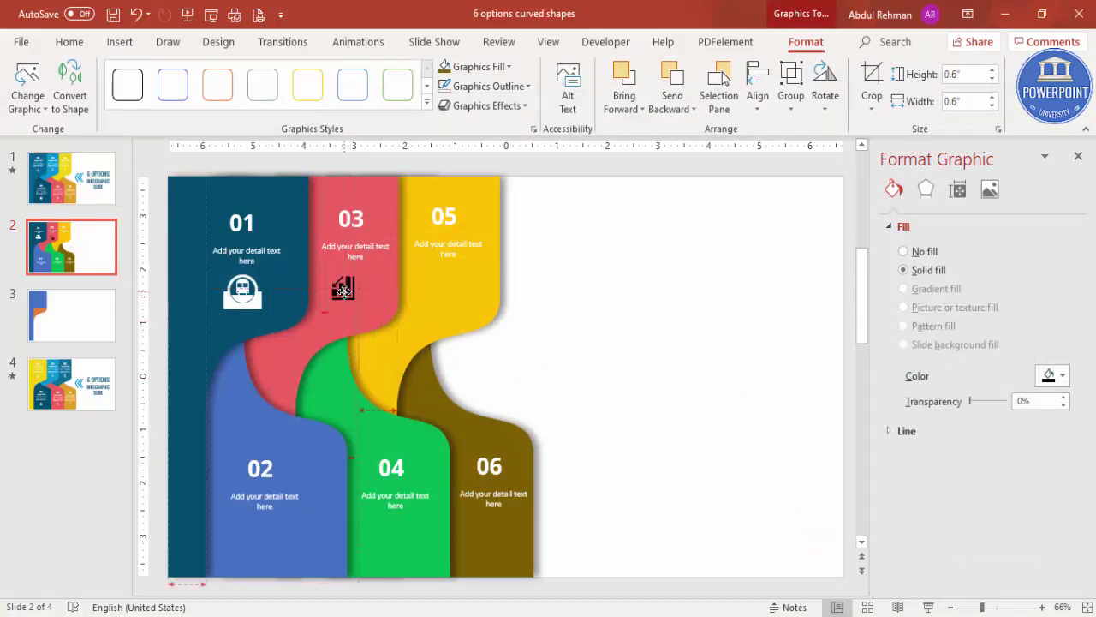
{"action": "left_click", "coordinate": [478, 85]}
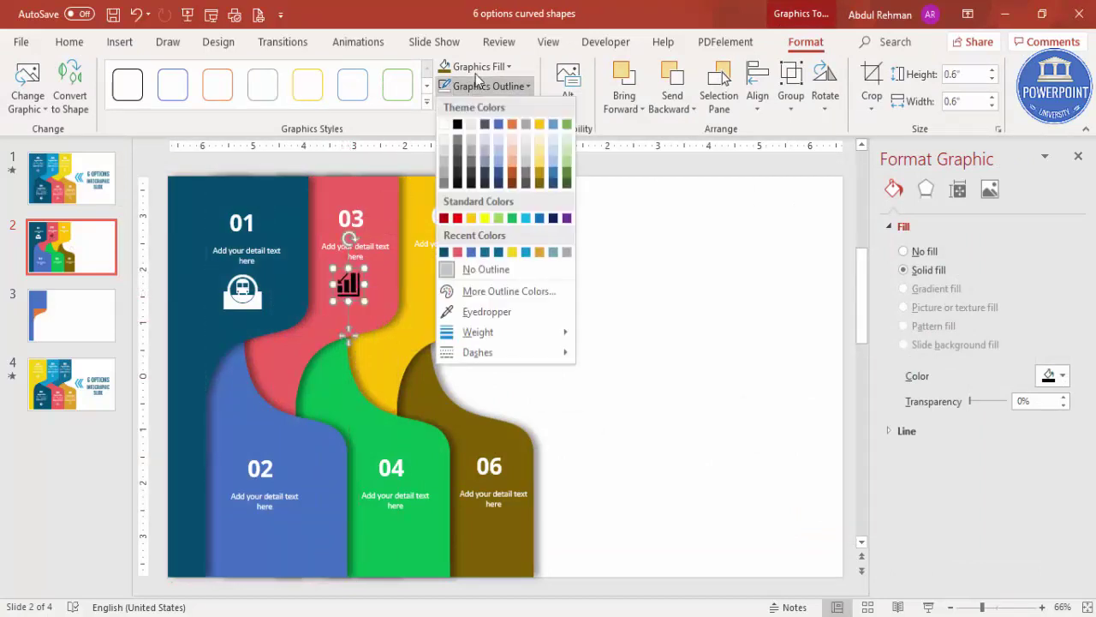
{"action": "left_click", "coordinate": [476, 67]}
{"action": "left_click", "coordinate": [476, 67]}
{"action": "left_click", "coordinate": [444, 104]}
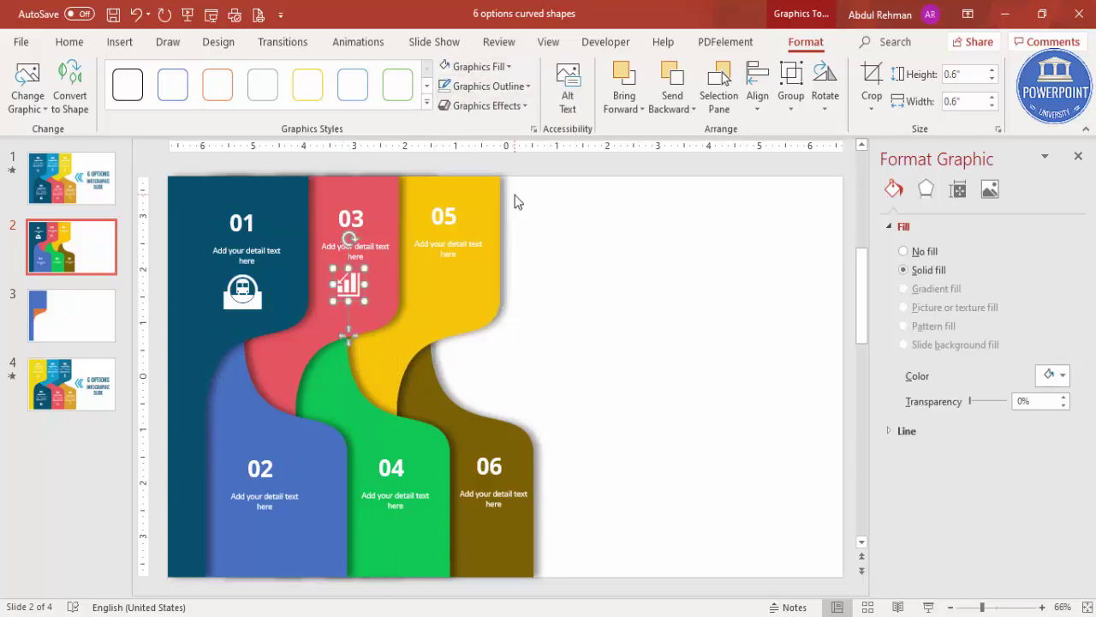
Delete the chart icon from band 03 and the bus icon from band 01.
{"action": "left_click", "coordinate": [302, 295]}
{"action": "key", "text": "Tab"}
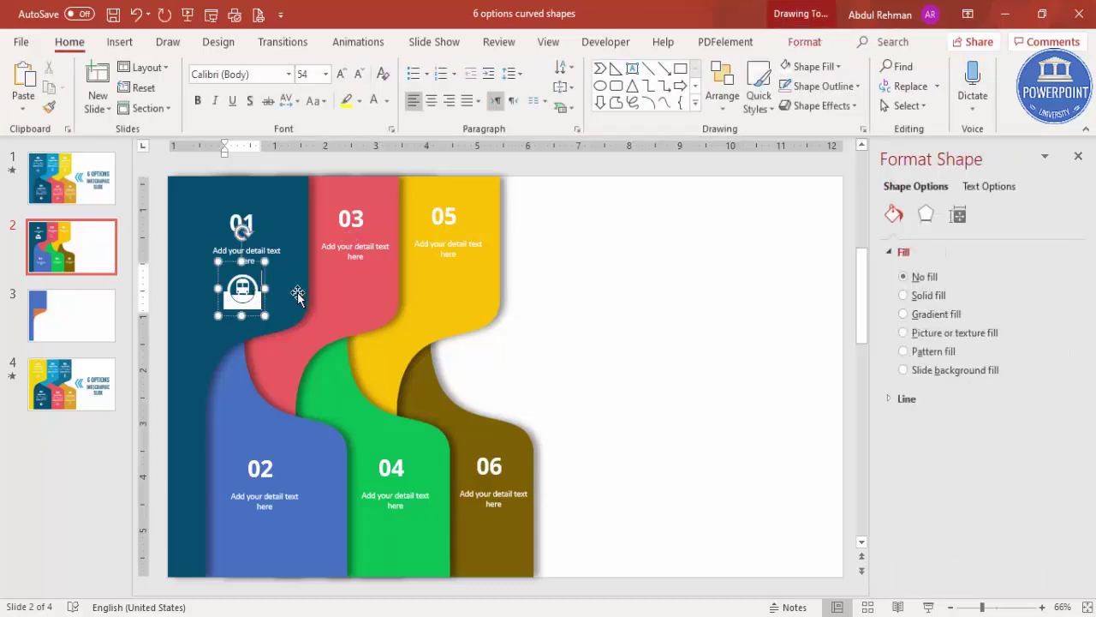
{"action": "left_click", "coordinate": [265, 302]}
{"action": "key", "text": "Delete"}
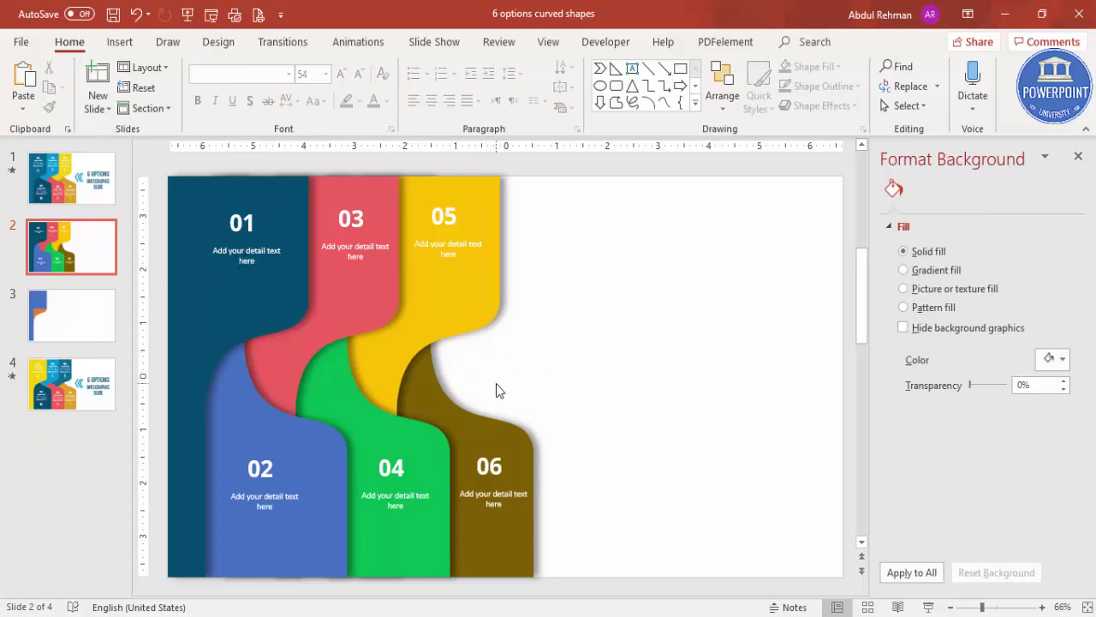
Group the blue band with its 02 label and send it backward behind band 01.
{"action": "left_click", "coordinate": [196, 281]}
{"action": "left_click", "coordinate": [202, 270]}
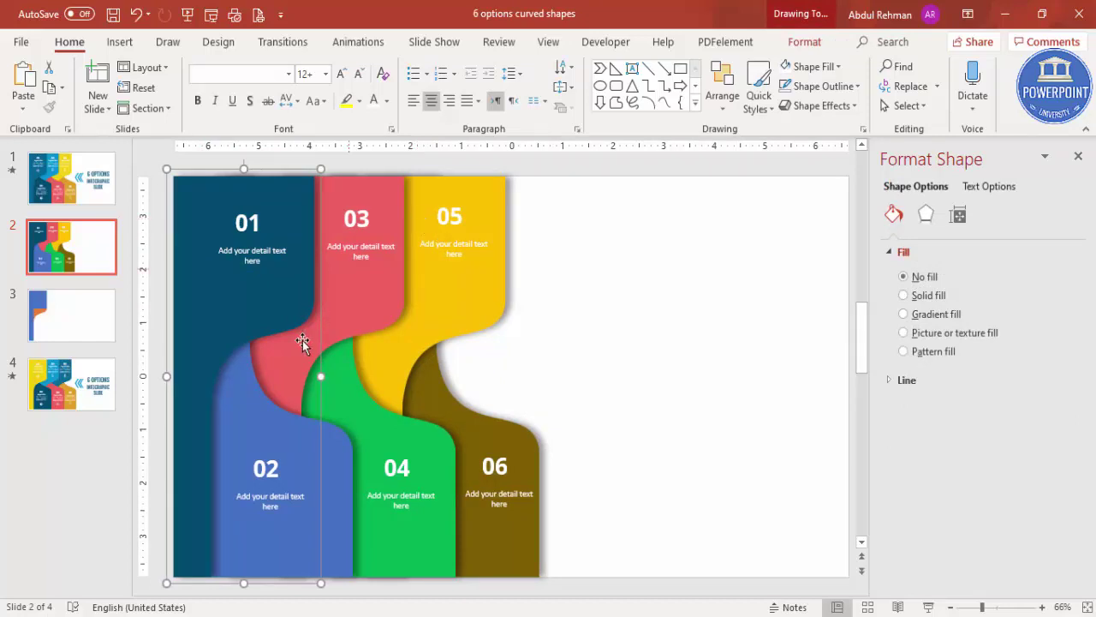
{"action": "left_click", "coordinate": [283, 462]}
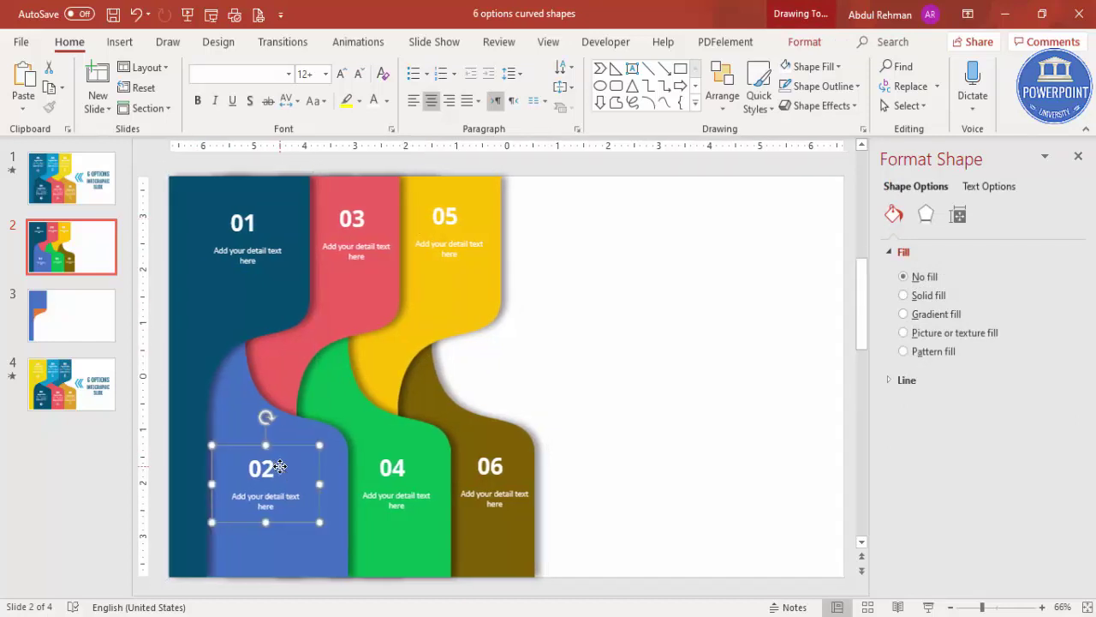
{"action": "left_click", "coordinate": [232, 415], "text": "shift"}
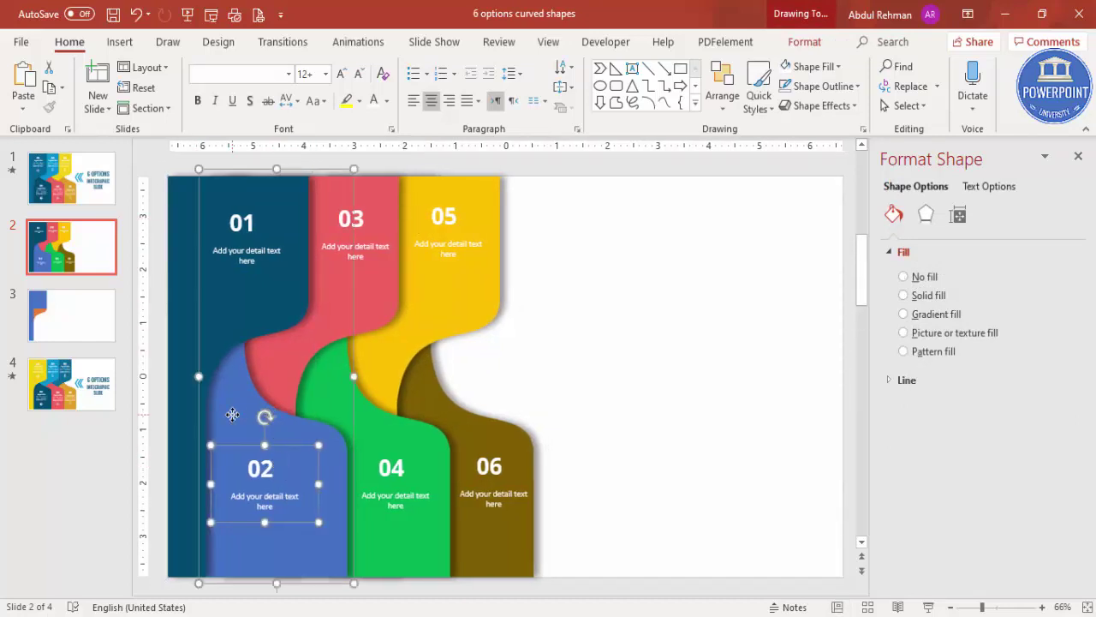
{"action": "key", "text": "ctrl+shift+bracketright"}
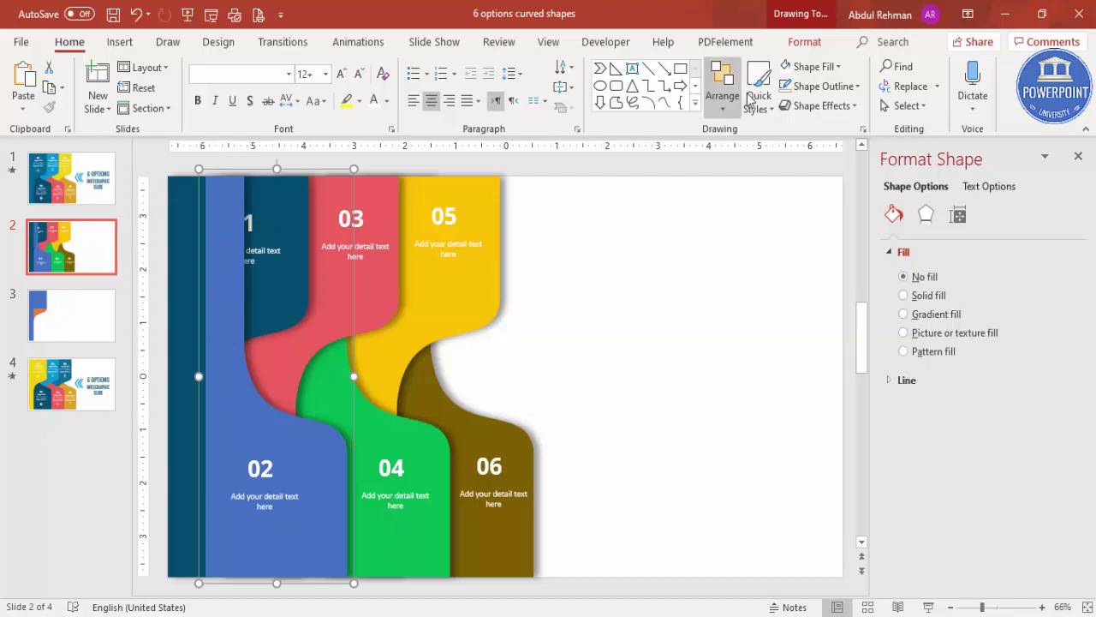
{"action": "left_click", "coordinate": [805, 42]}
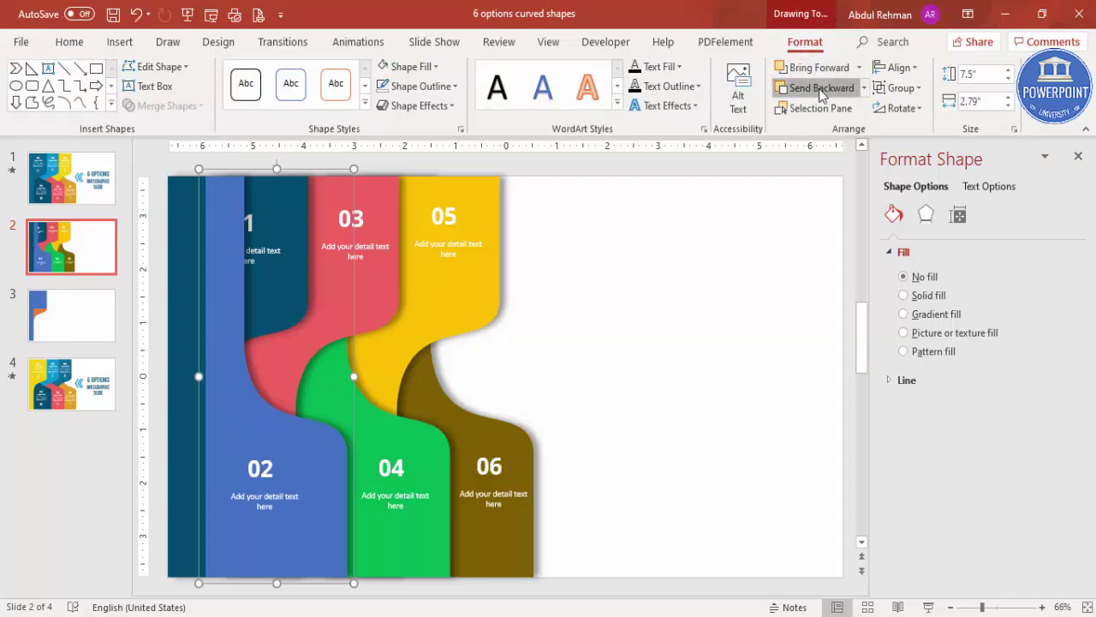
{"action": "left_click", "coordinate": [821, 88]}
Group the red band with its 03 label and send it behind the blue band.
{"action": "left_click", "coordinate": [364, 217]}
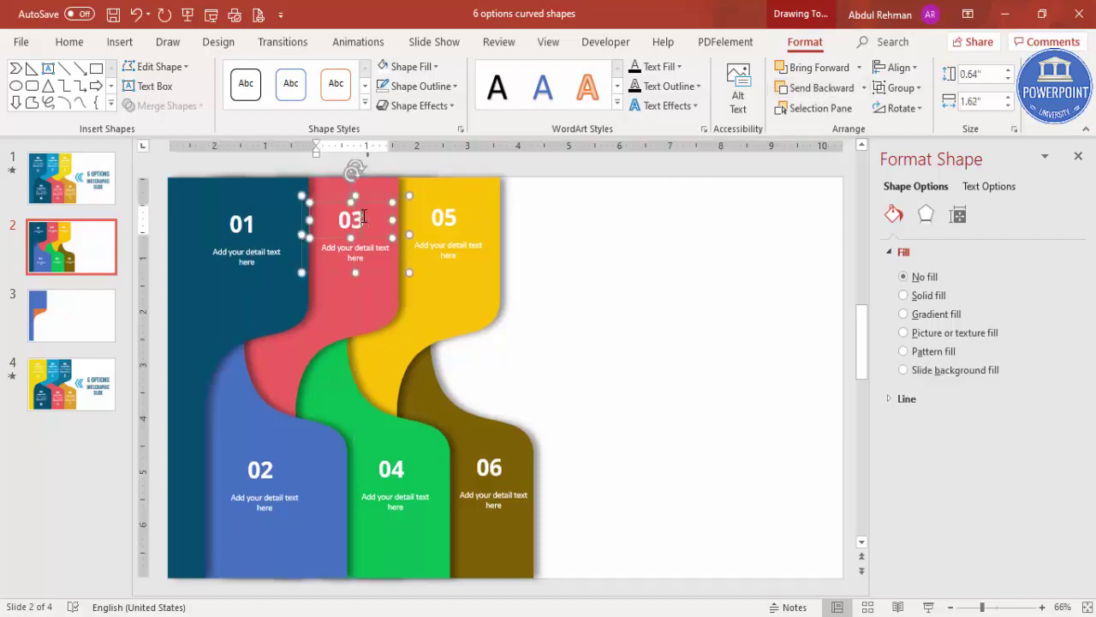
{"action": "left_click", "coordinate": [326, 308], "text": "shift"}
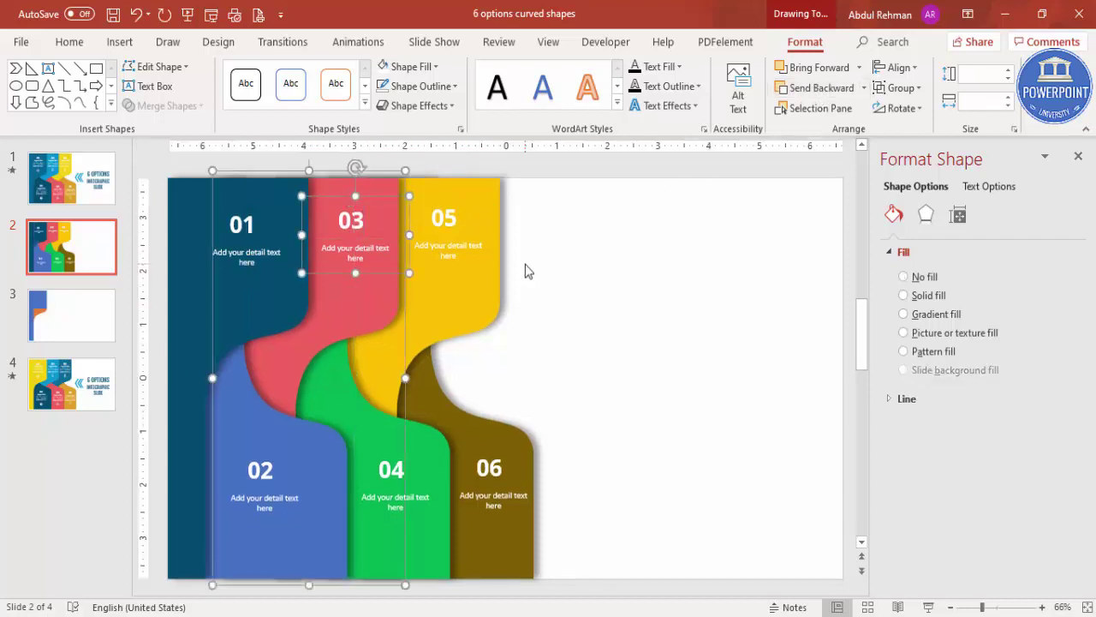
{"action": "key", "text": "ctrl+bracketright"}
{"action": "left_click", "coordinate": [820, 88]}
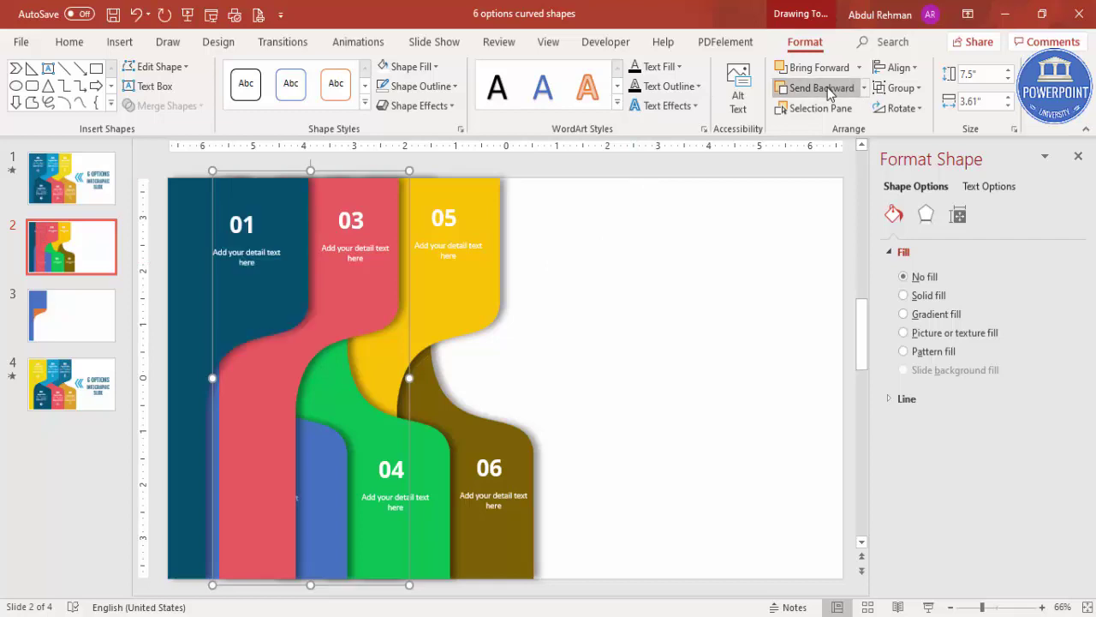
{"action": "left_click", "coordinate": [827, 89]}
Group the green band with its 04 label and send it two levels back.
{"action": "left_click", "coordinate": [422, 503]}
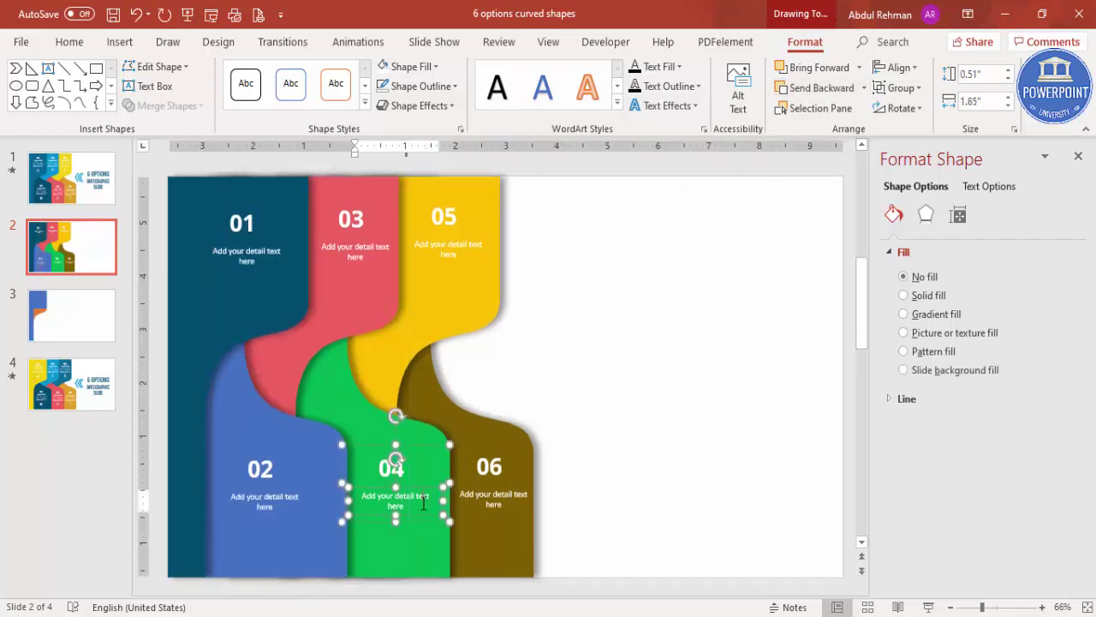
{"action": "left_click", "coordinate": [353, 421], "text": "shift"}
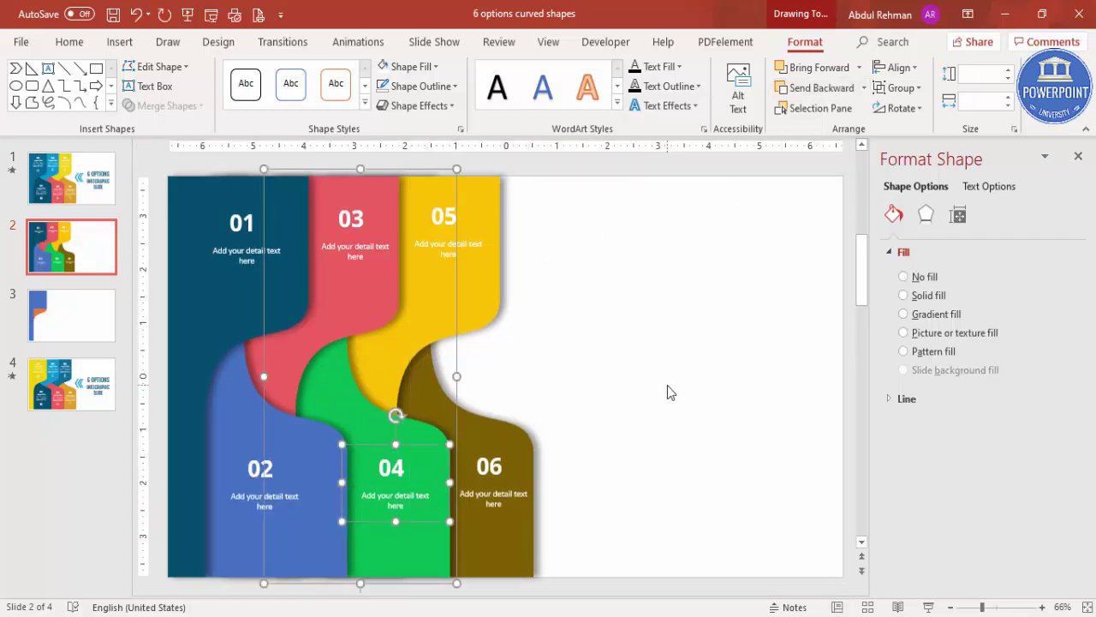
{"action": "key", "text": "ctrl+y"}
{"action": "left_click", "coordinate": [822, 87]}
{"action": "left_click", "coordinate": [822, 87]}
{"action": "left_click", "coordinate": [822, 87]}
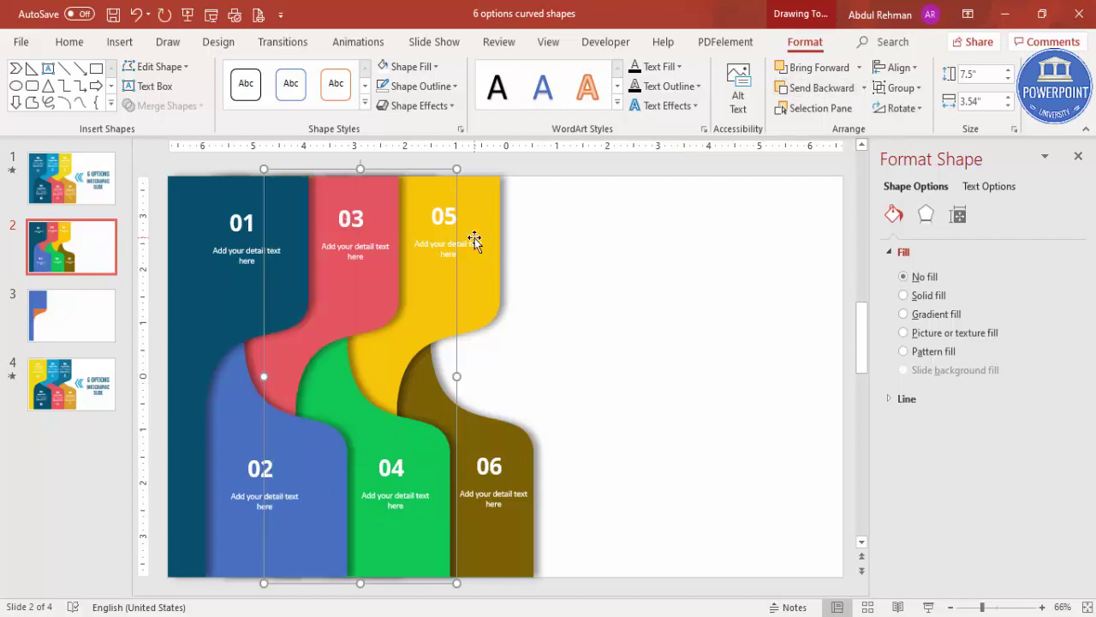
Group the yellow band with its 05 label and send it behind the red and green bands.
{"action": "left_click", "coordinate": [452, 267]}
{"action": "left_click", "coordinate": [510, 274], "text": "shift"}
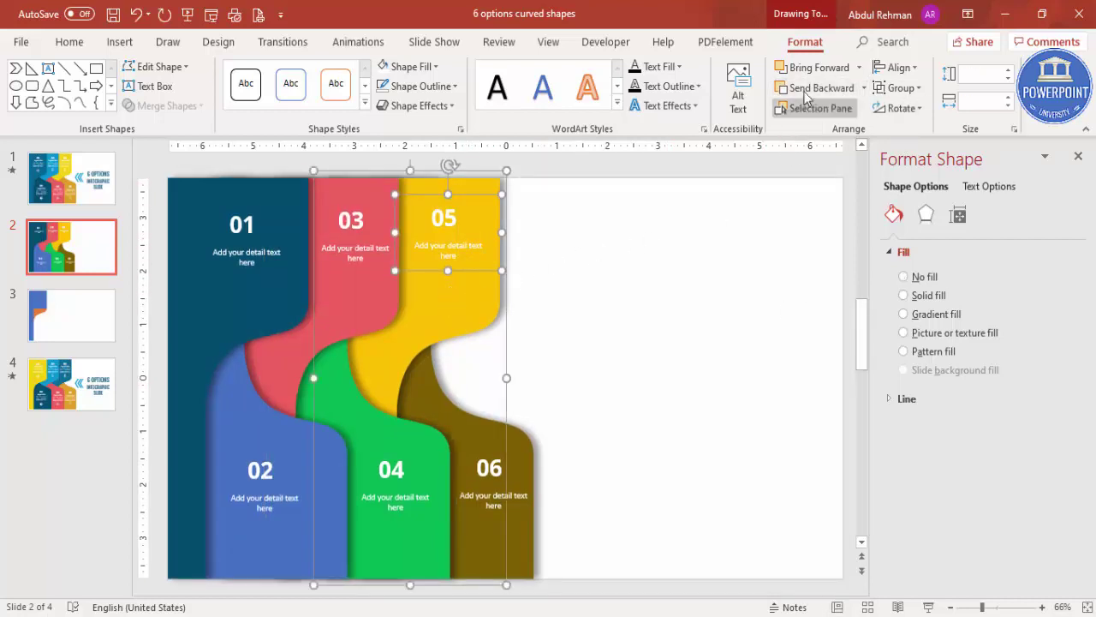
{"action": "left_click", "coordinate": [814, 88]}
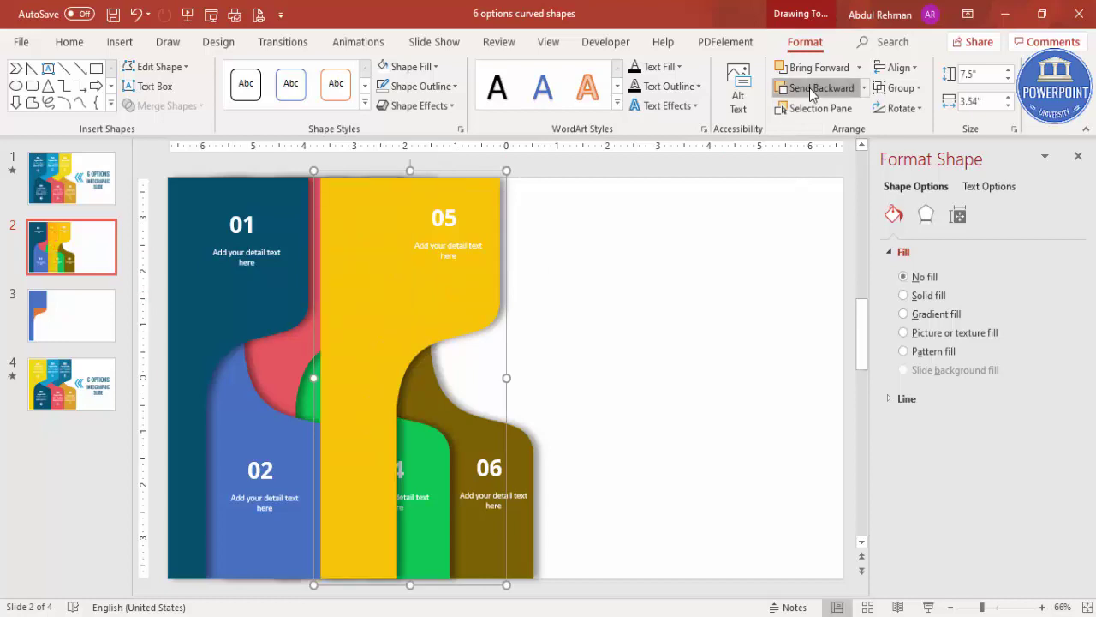
{"action": "left_click", "coordinate": [813, 88]}
{"action": "left_click", "coordinate": [814, 88]}
{"action": "left_click", "coordinate": [813, 88]}
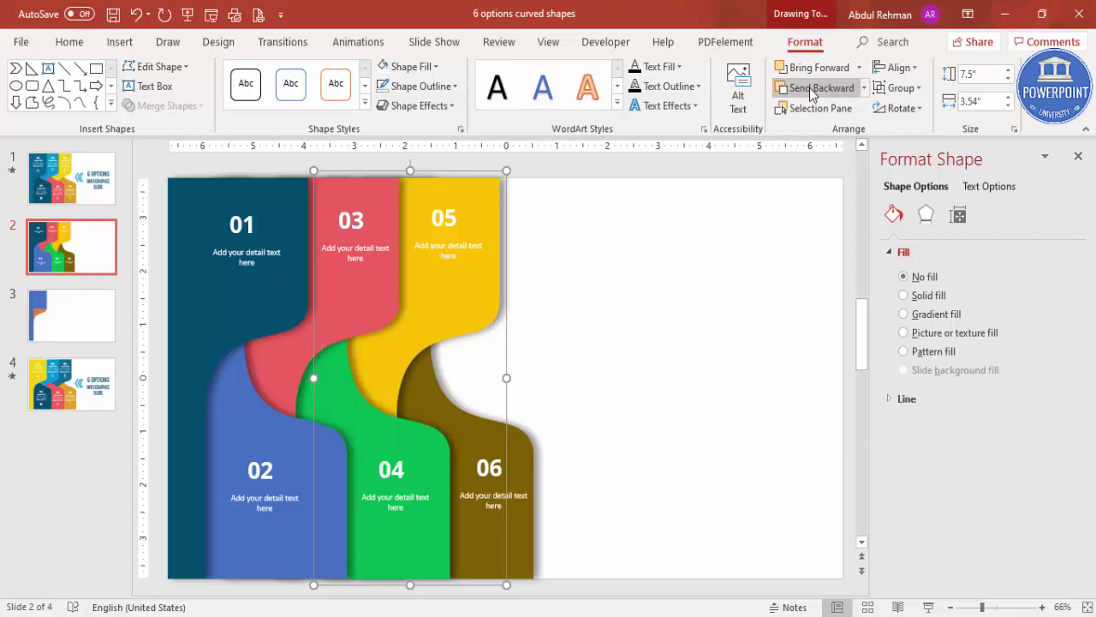
Group the brown band with its 06 label, send it to back, and close Format Background.
{"action": "left_click", "coordinate": [517, 467]}
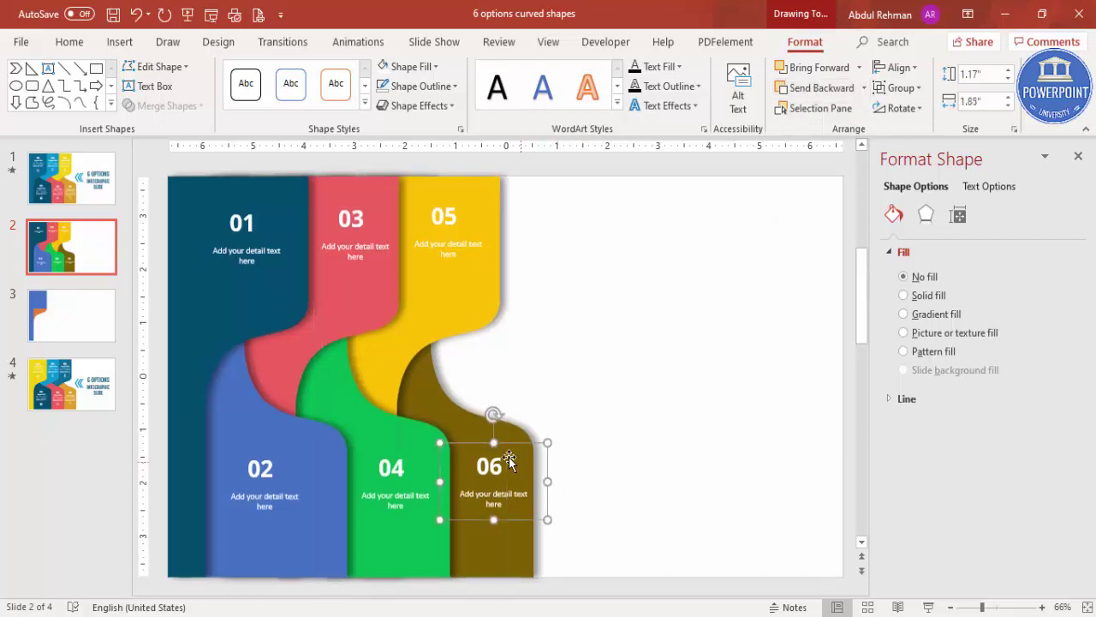
{"action": "left_click", "coordinate": [477, 430], "text": "shift"}
{"action": "key", "text": "ctrl+g"}
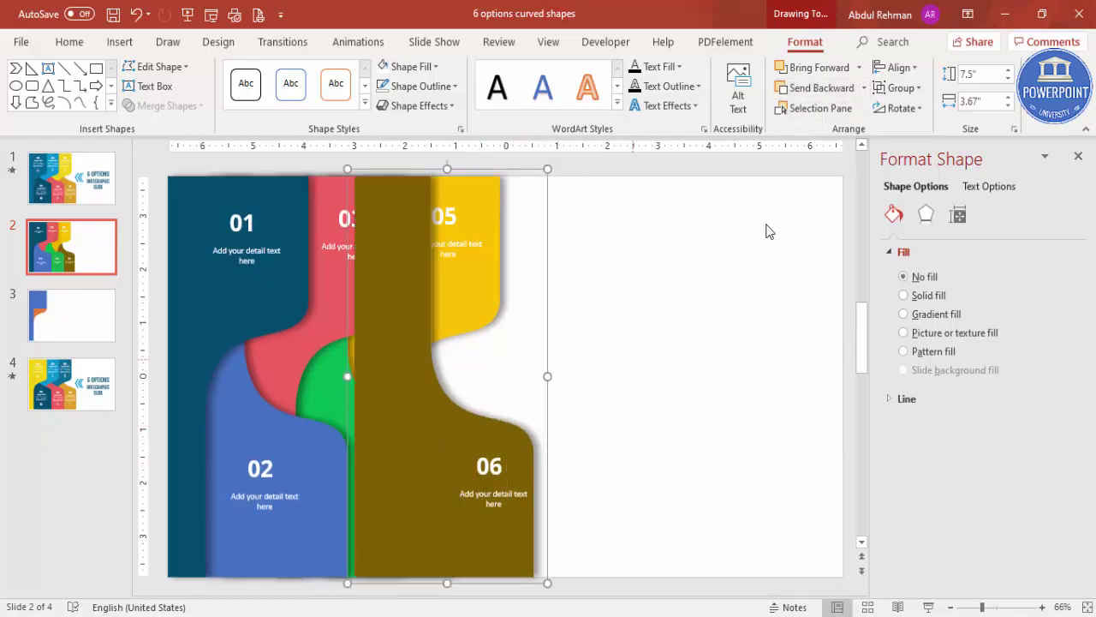
{"action": "left_click", "coordinate": [863, 87]}
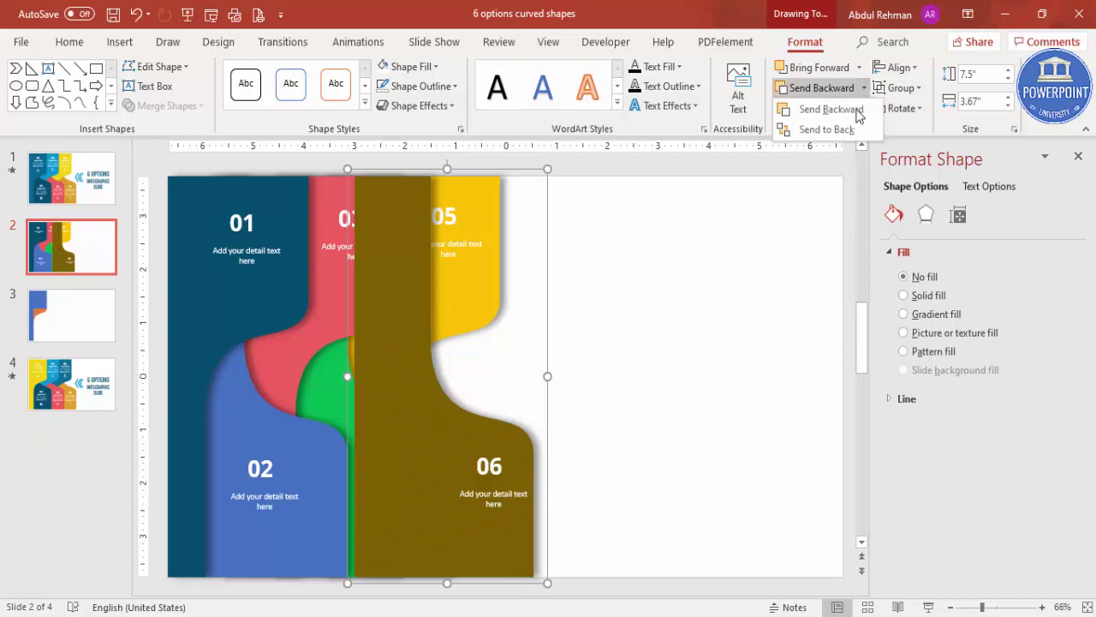
{"action": "left_click", "coordinate": [826, 129]}
{"action": "left_click", "coordinate": [685, 346]}
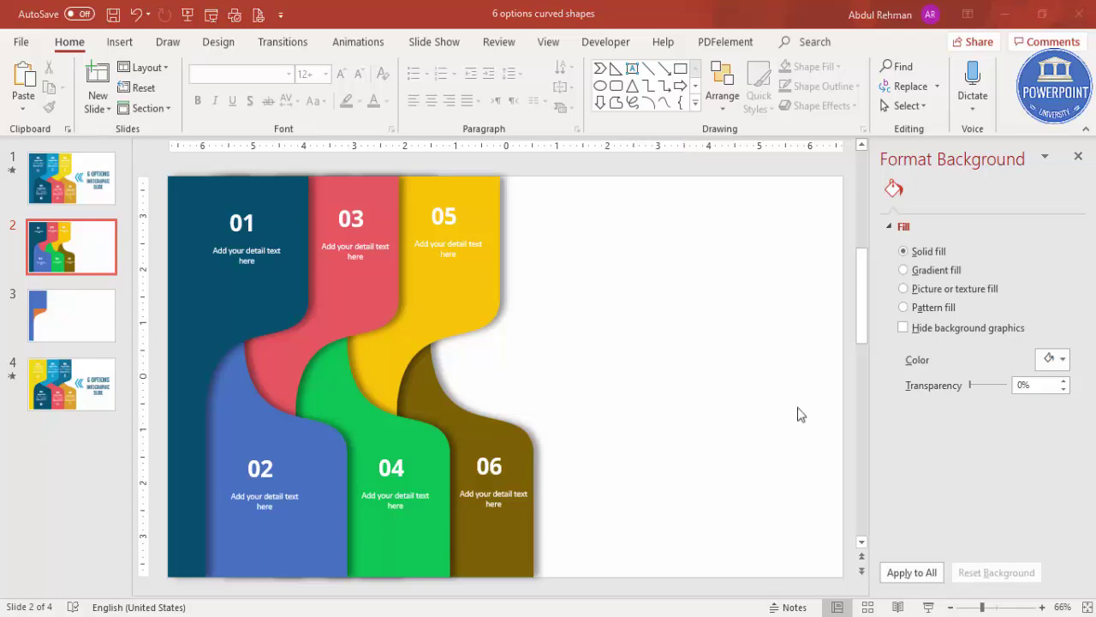
{"action": "left_click", "coordinate": [1078, 156]}
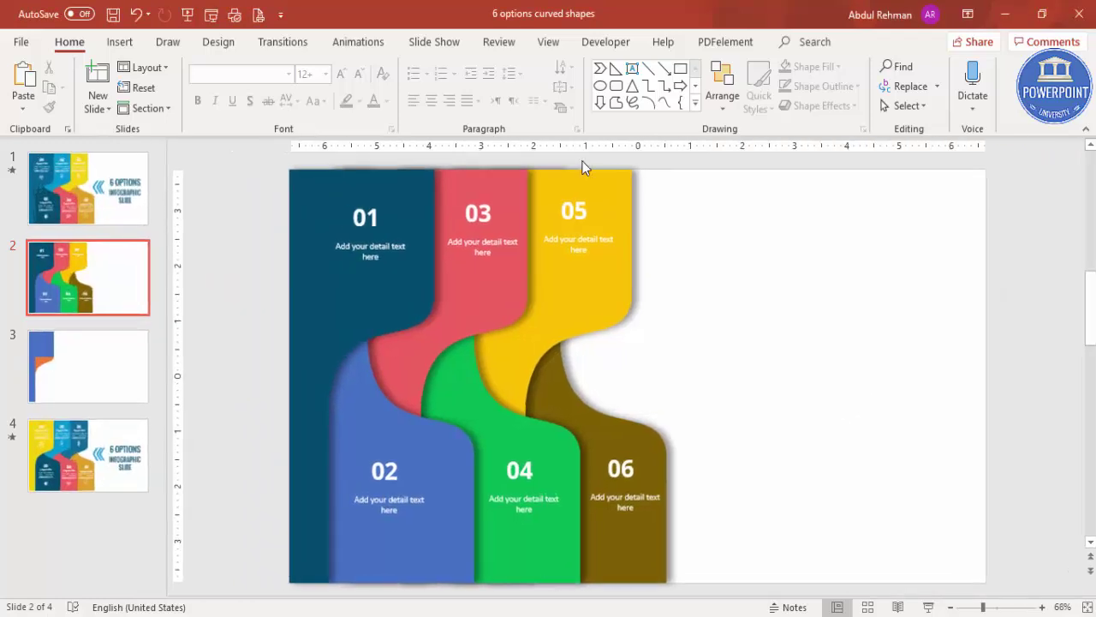
With the Animation Pane open, give the band 01 group a Fly In From Left animation.
{"action": "left_click", "coordinate": [360, 42]}
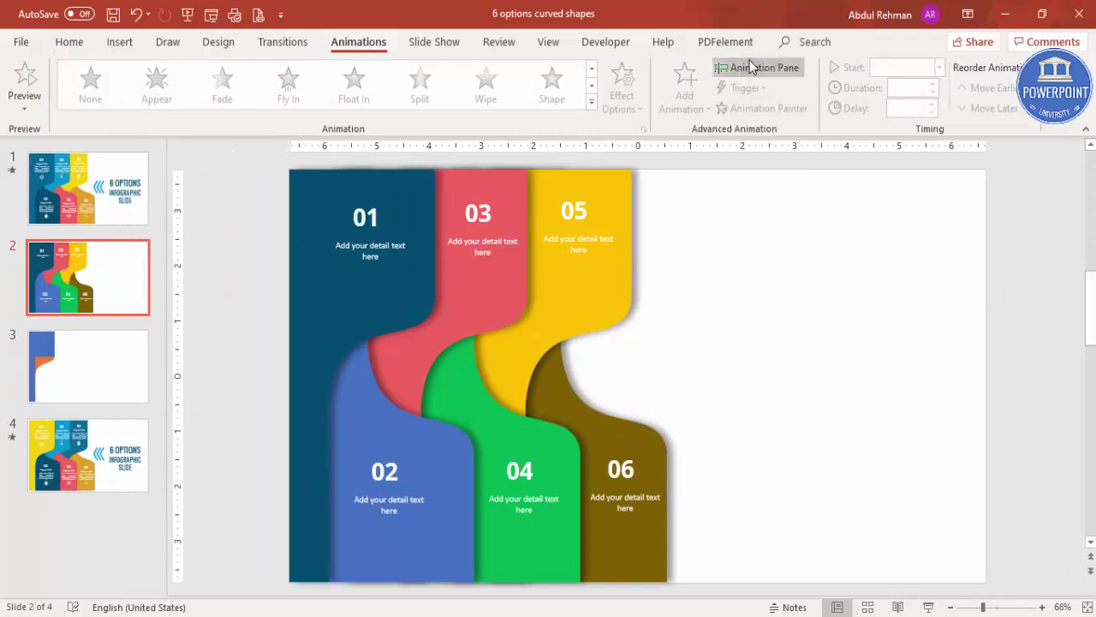
{"action": "left_click", "coordinate": [754, 66]}
{"action": "left_click", "coordinate": [227, 298]}
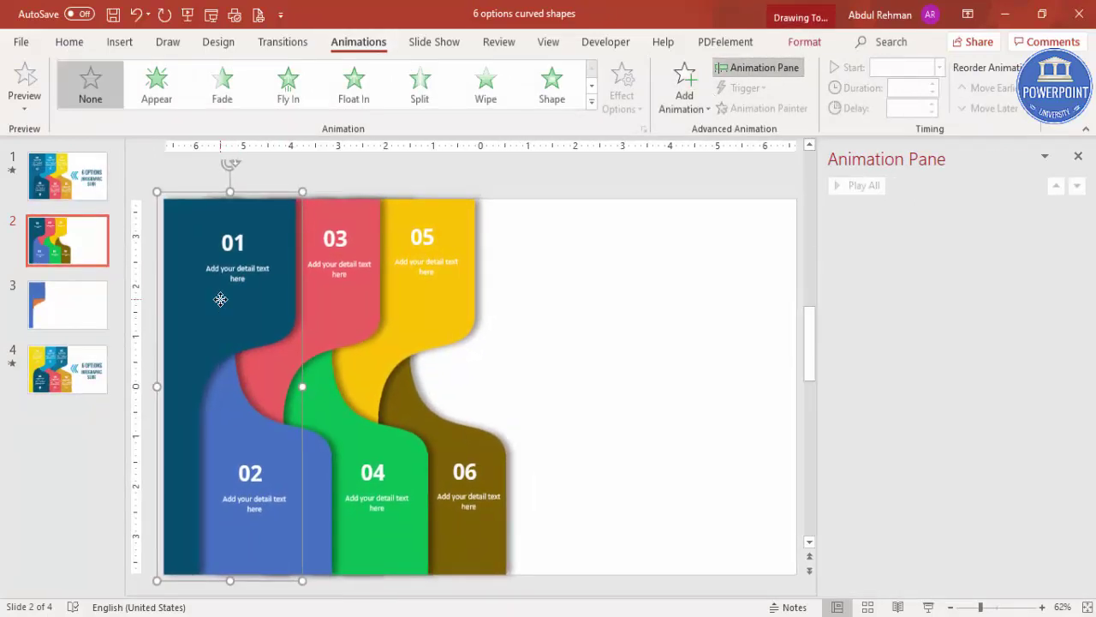
{"action": "left_click", "coordinate": [286, 94]}
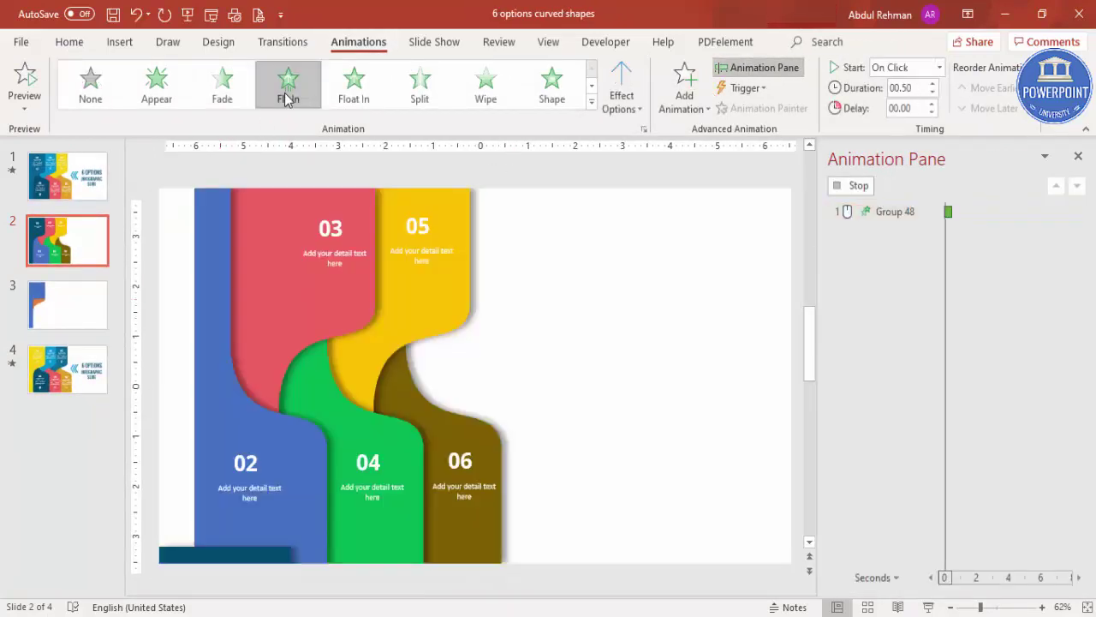
{"action": "left_click", "coordinate": [626, 115]}
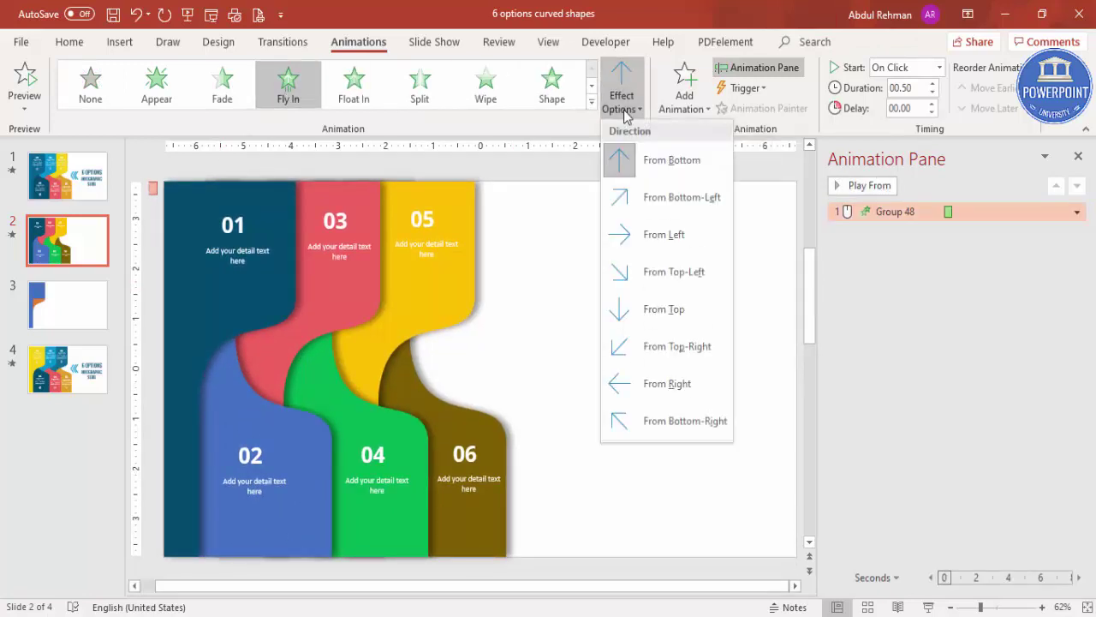
{"action": "left_click", "coordinate": [644, 234]}
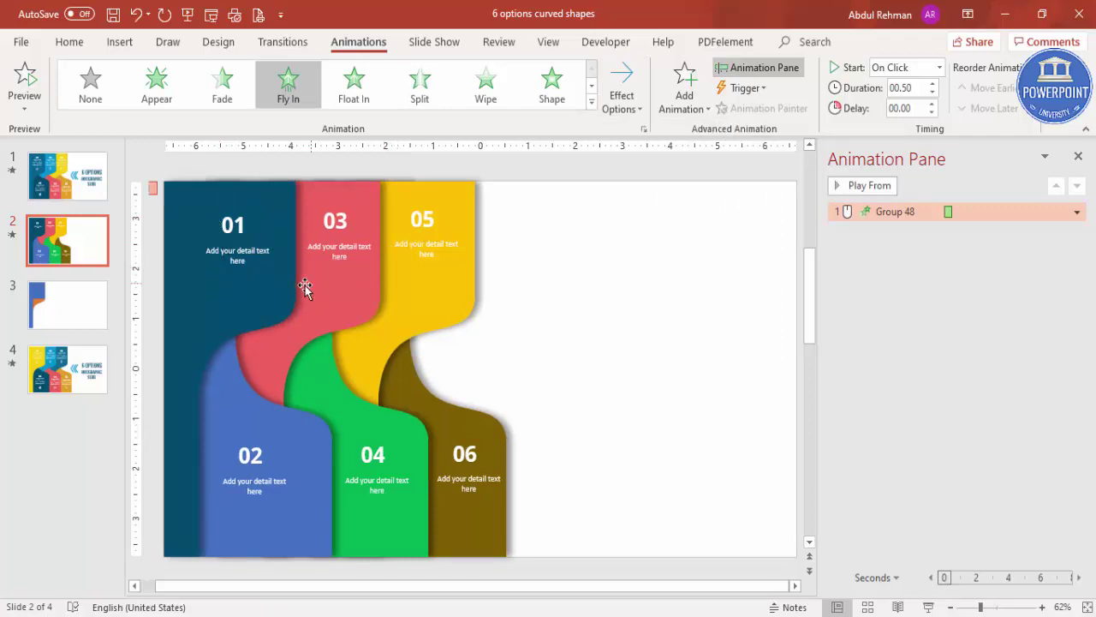
Copy band 01's Fly In animation onto bands 02–06 with Animation Painter, then Play All.
{"action": "left_click", "coordinate": [236, 287]}
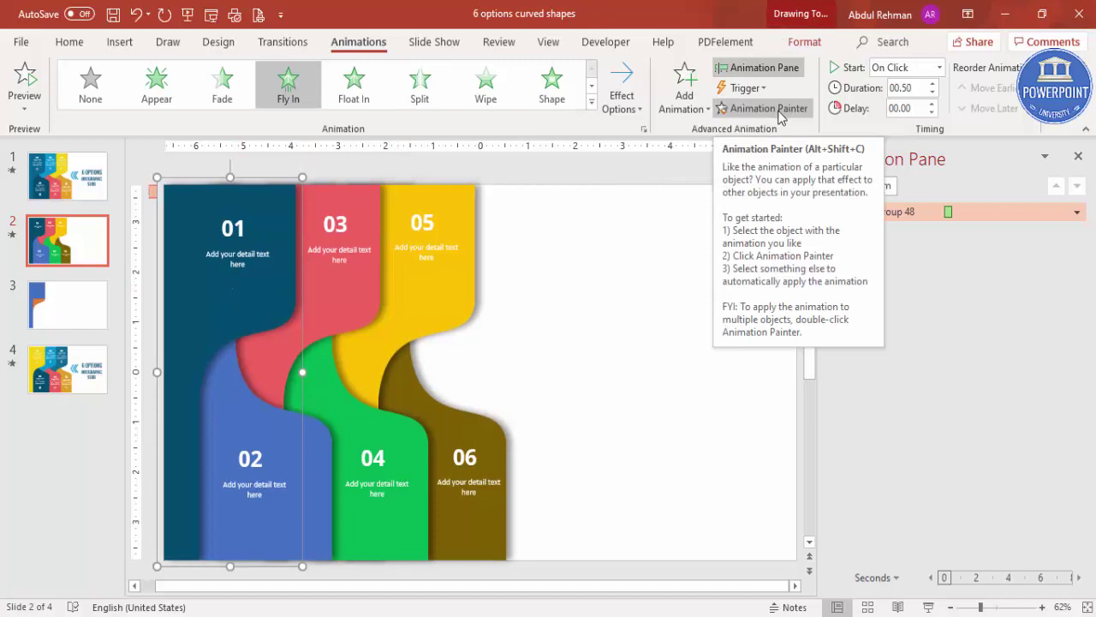
{"action": "left_click", "coordinate": [781, 118]}
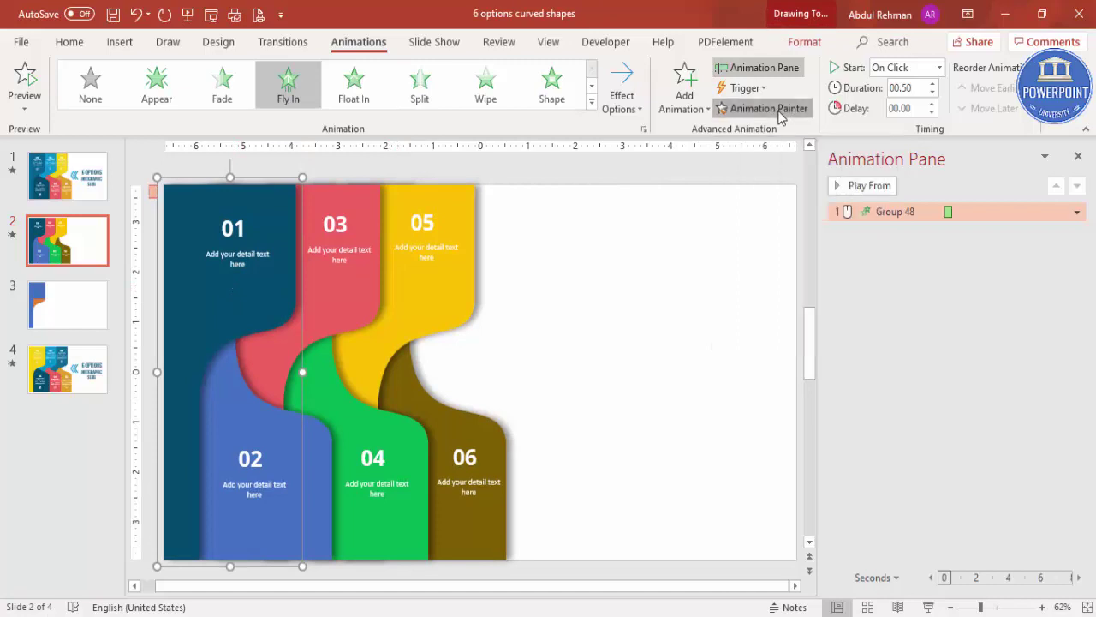
{"action": "left_click", "coordinate": [237, 437]}
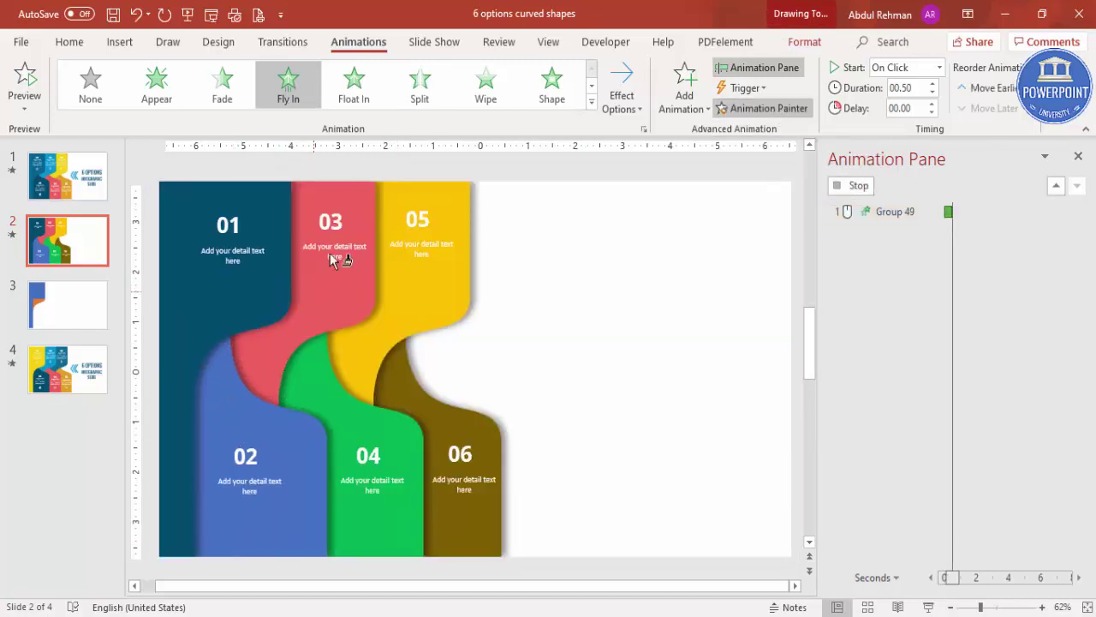
{"action": "left_click", "coordinate": [356, 223]}
{"action": "left_click", "coordinate": [403, 450]}
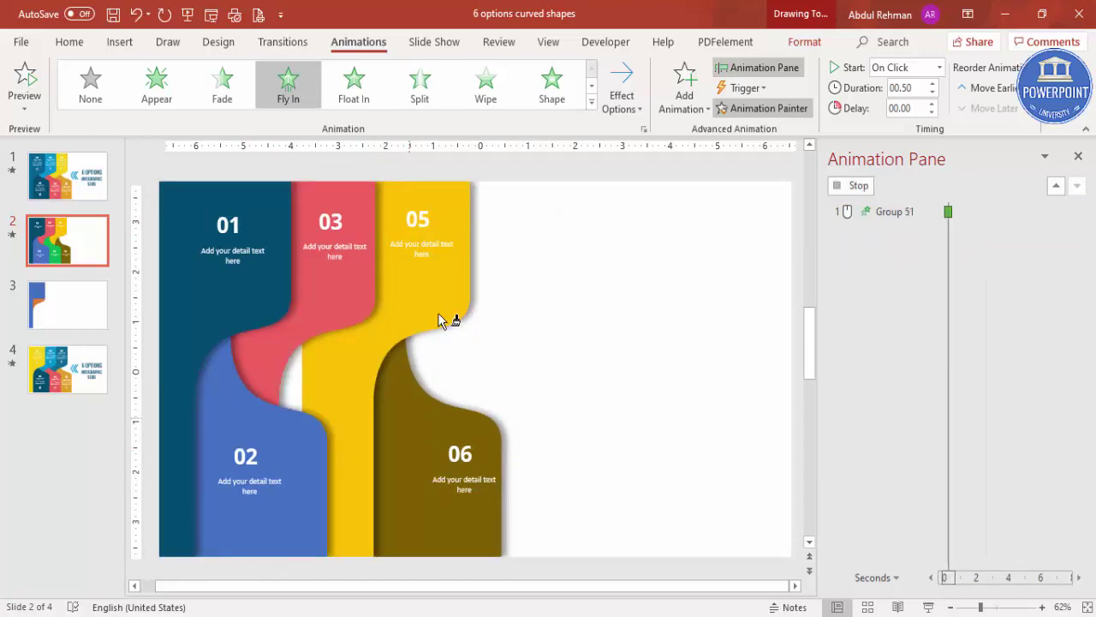
{"action": "left_click", "coordinate": [452, 248]}
{"action": "left_click", "coordinate": [477, 450]}
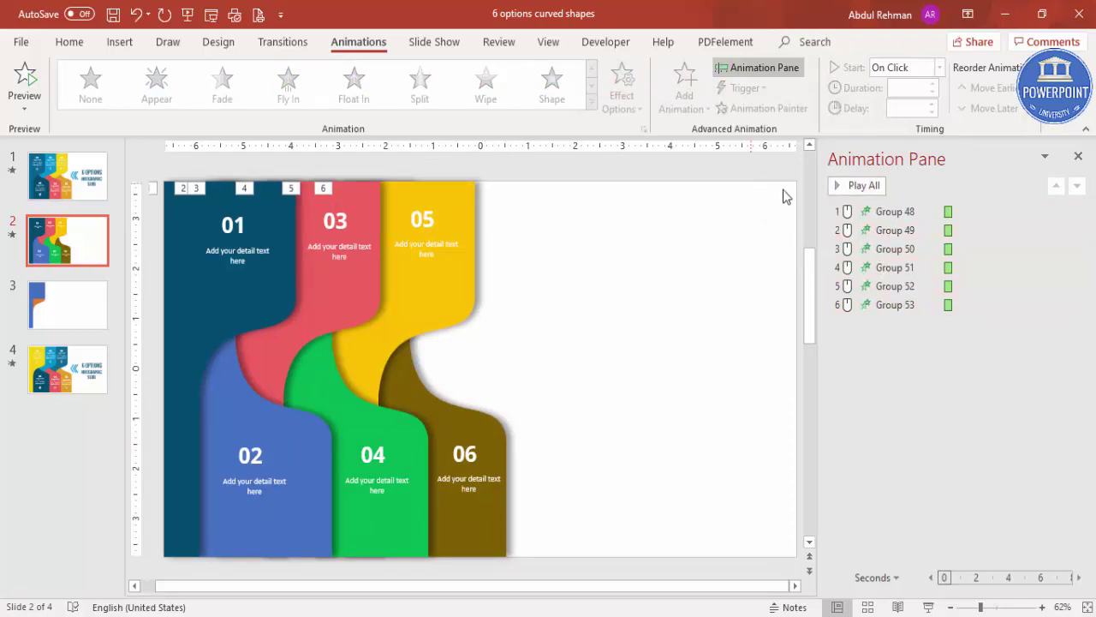
{"action": "left_click", "coordinate": [859, 194]}
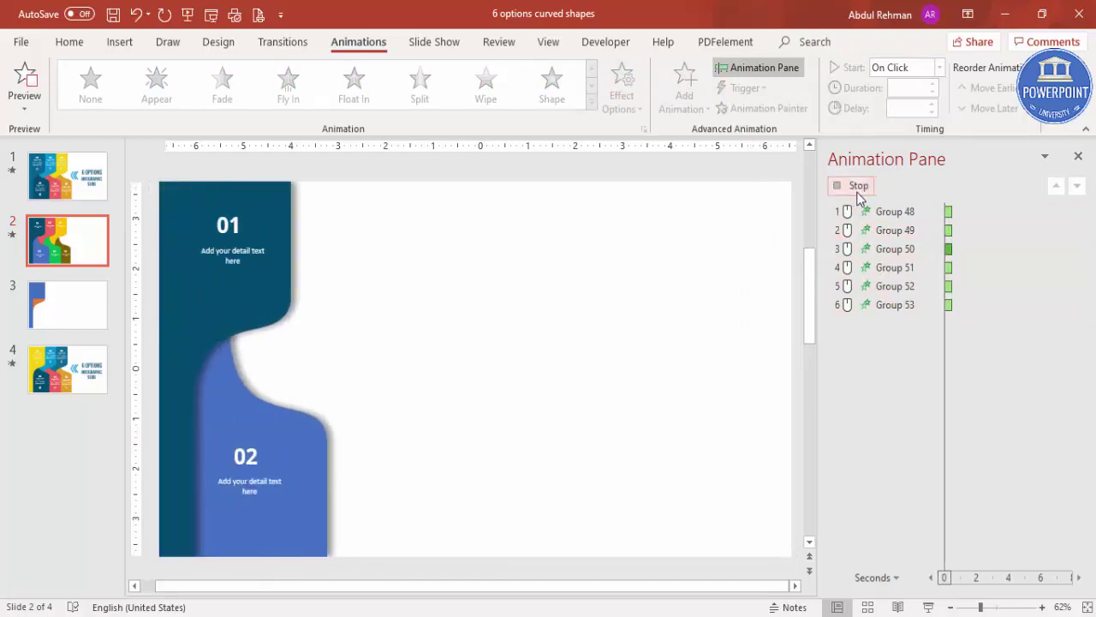